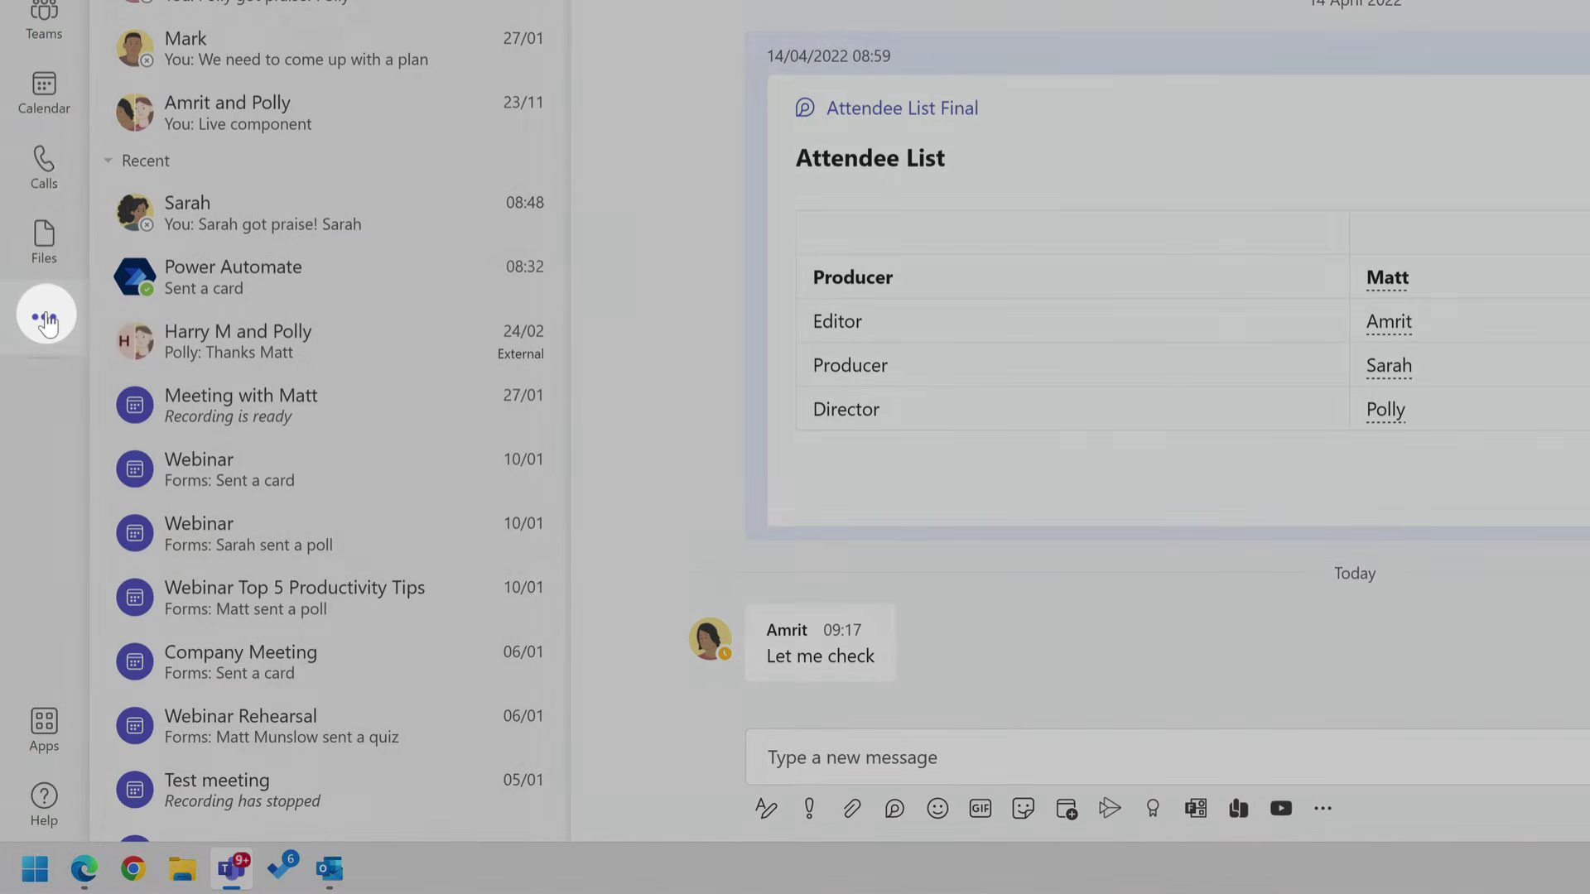
Step: Search the available apps for "workflow" and open the Workflows app
left_click(46, 319)
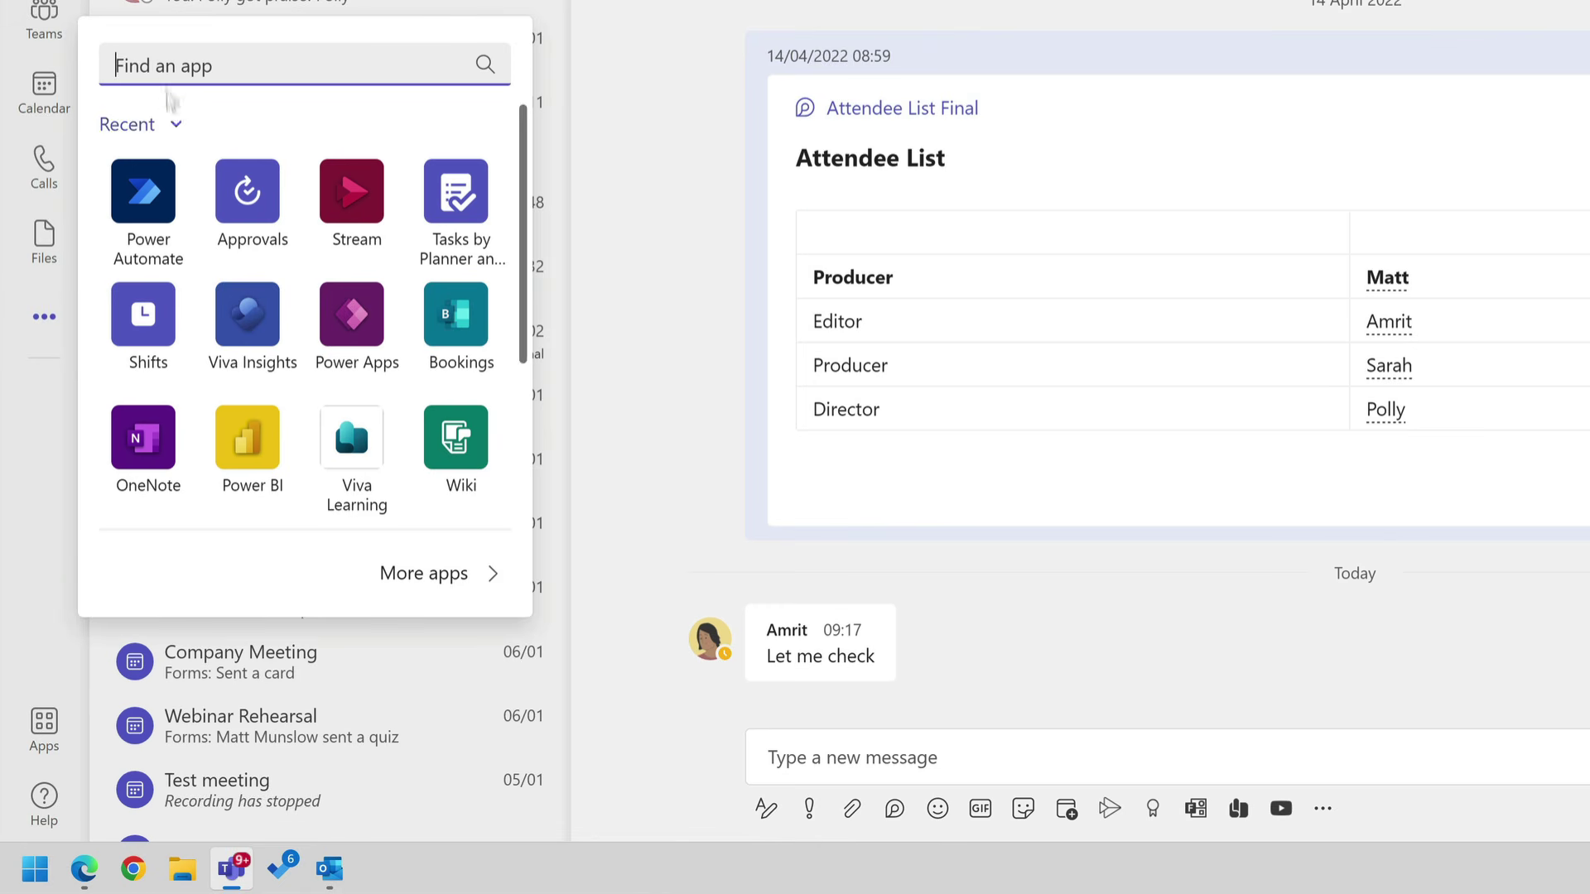
type("workflow")
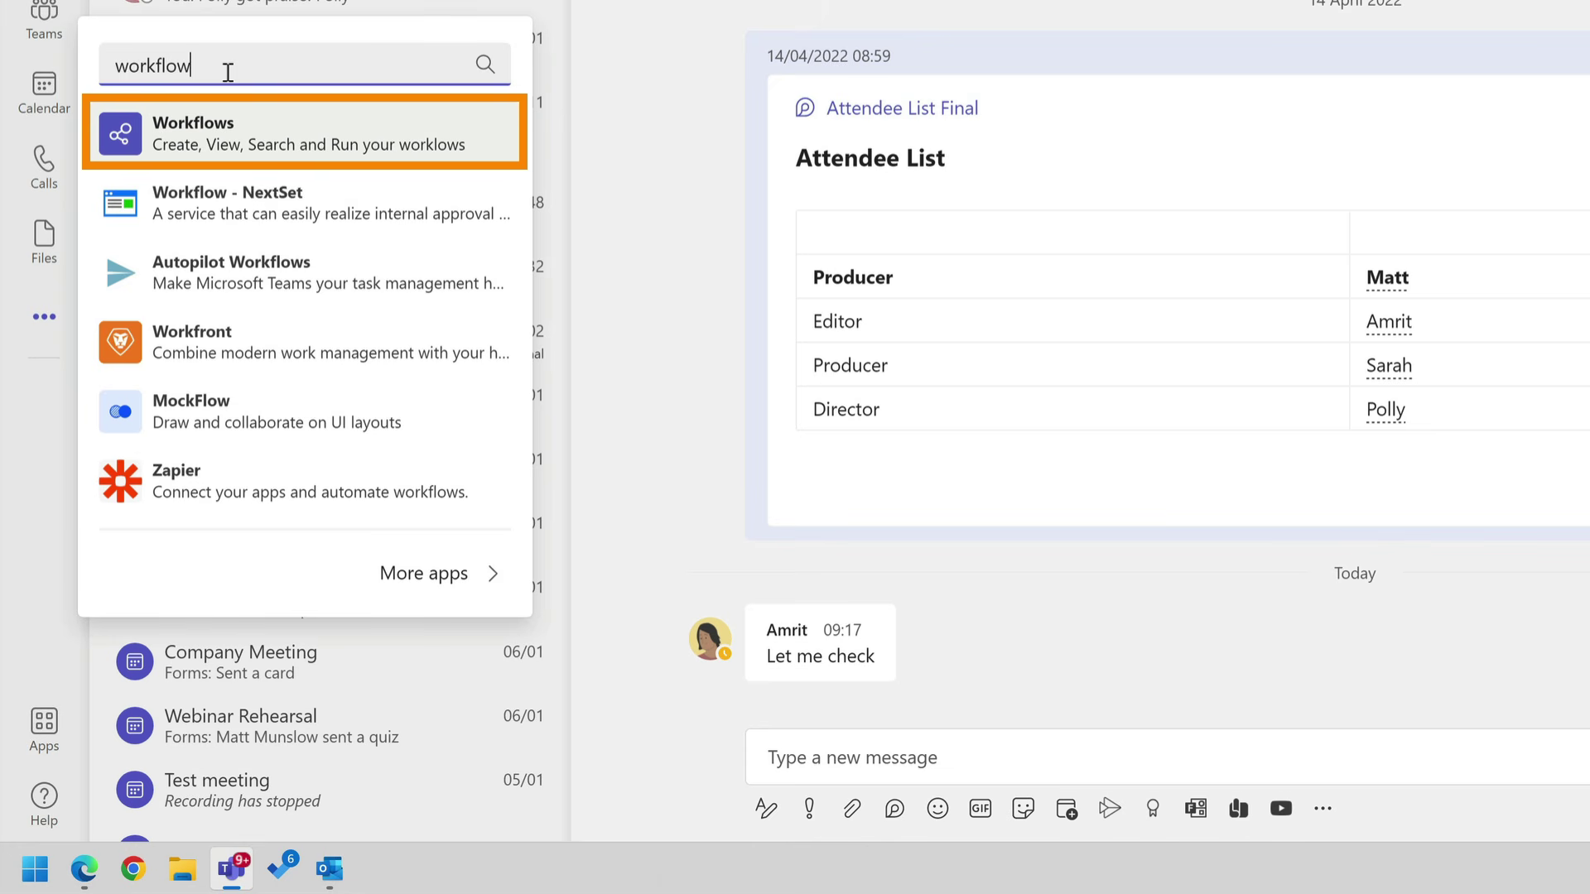
left_click(284, 135)
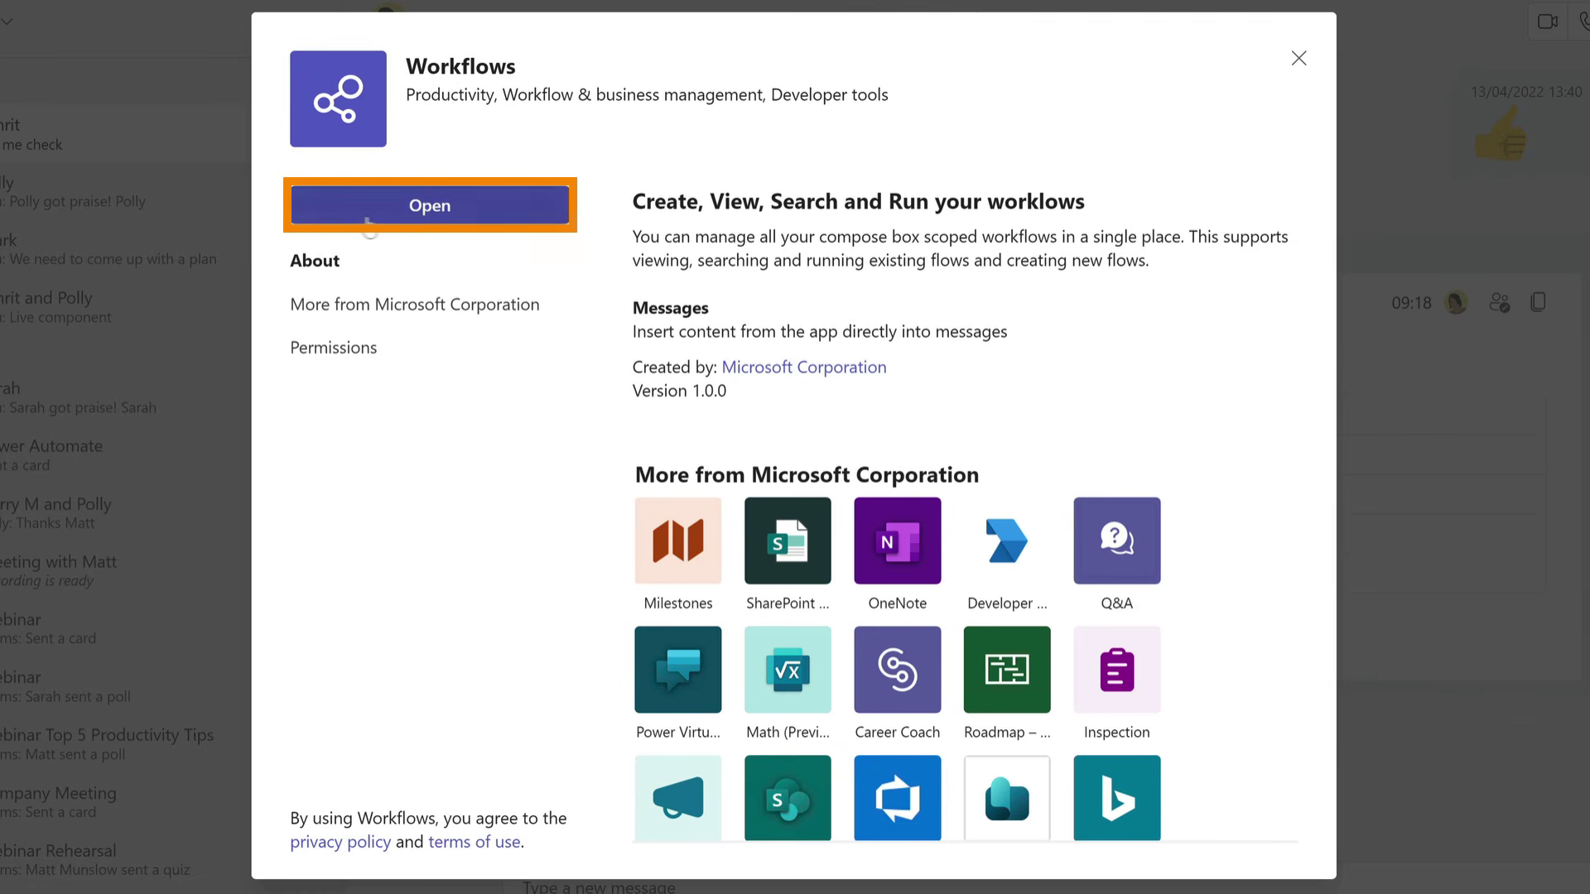
left_click(428, 213)
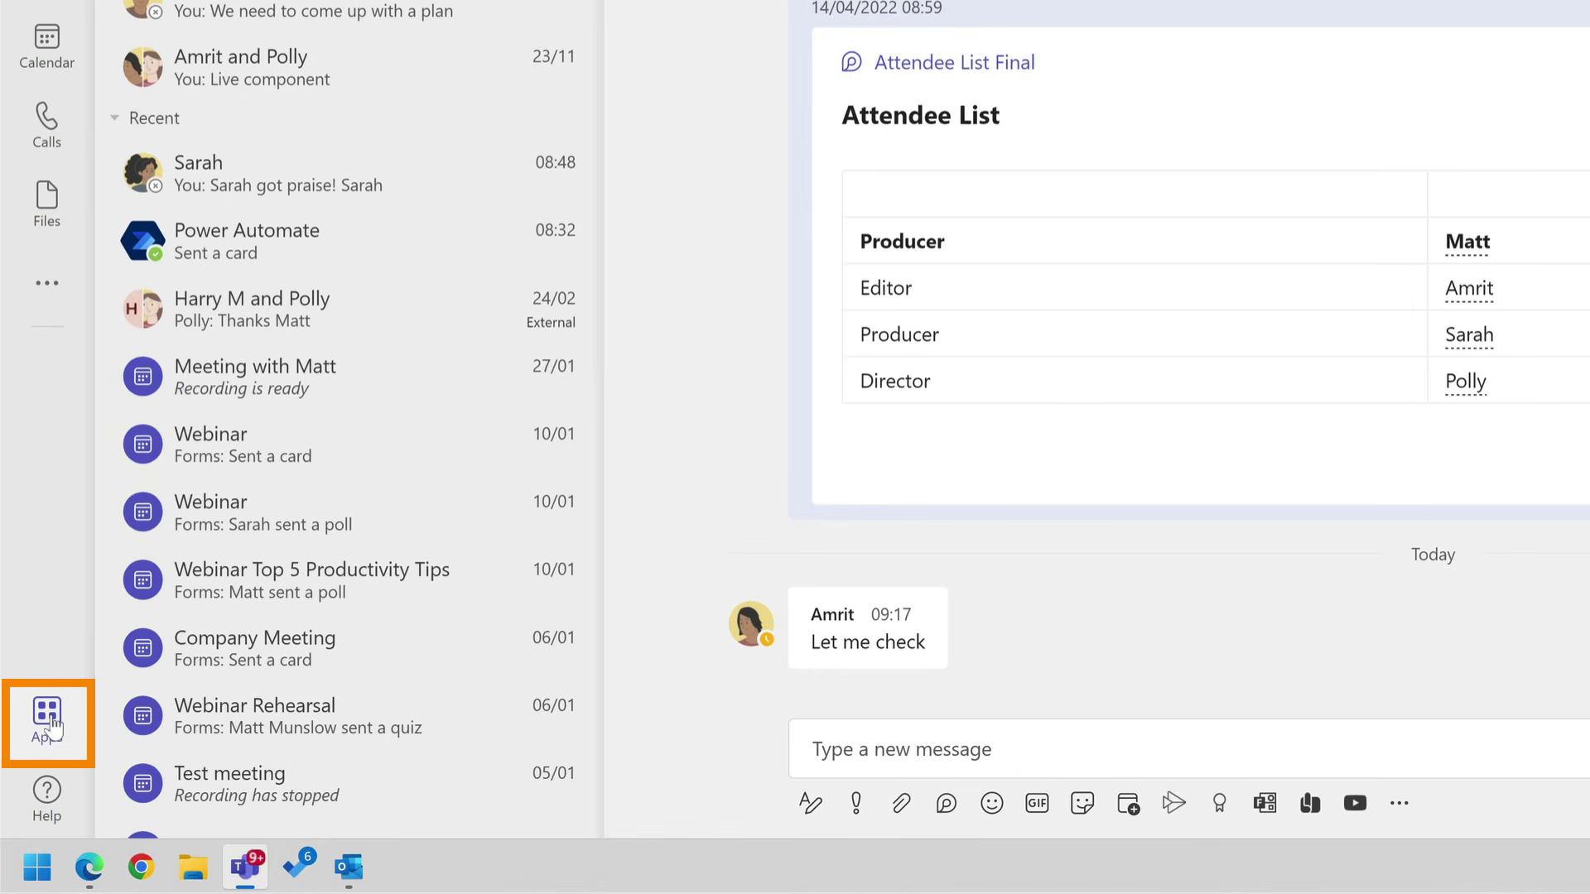
Step: Display the Workflows section of the Teams app store and look through its workflow templates
left_click(47, 716)
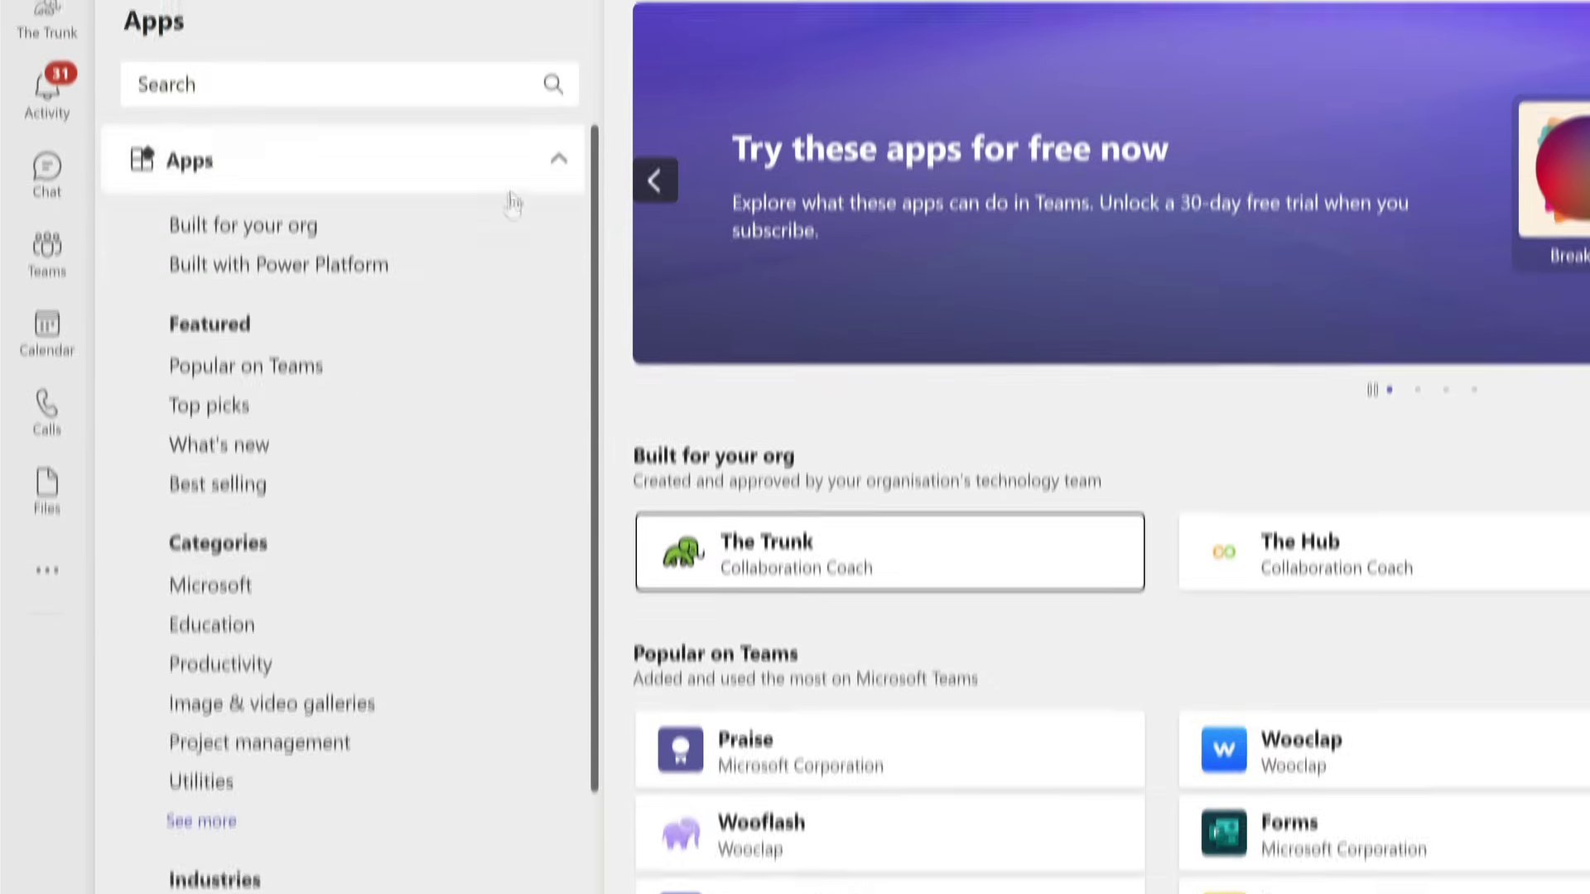
left_click(558, 160)
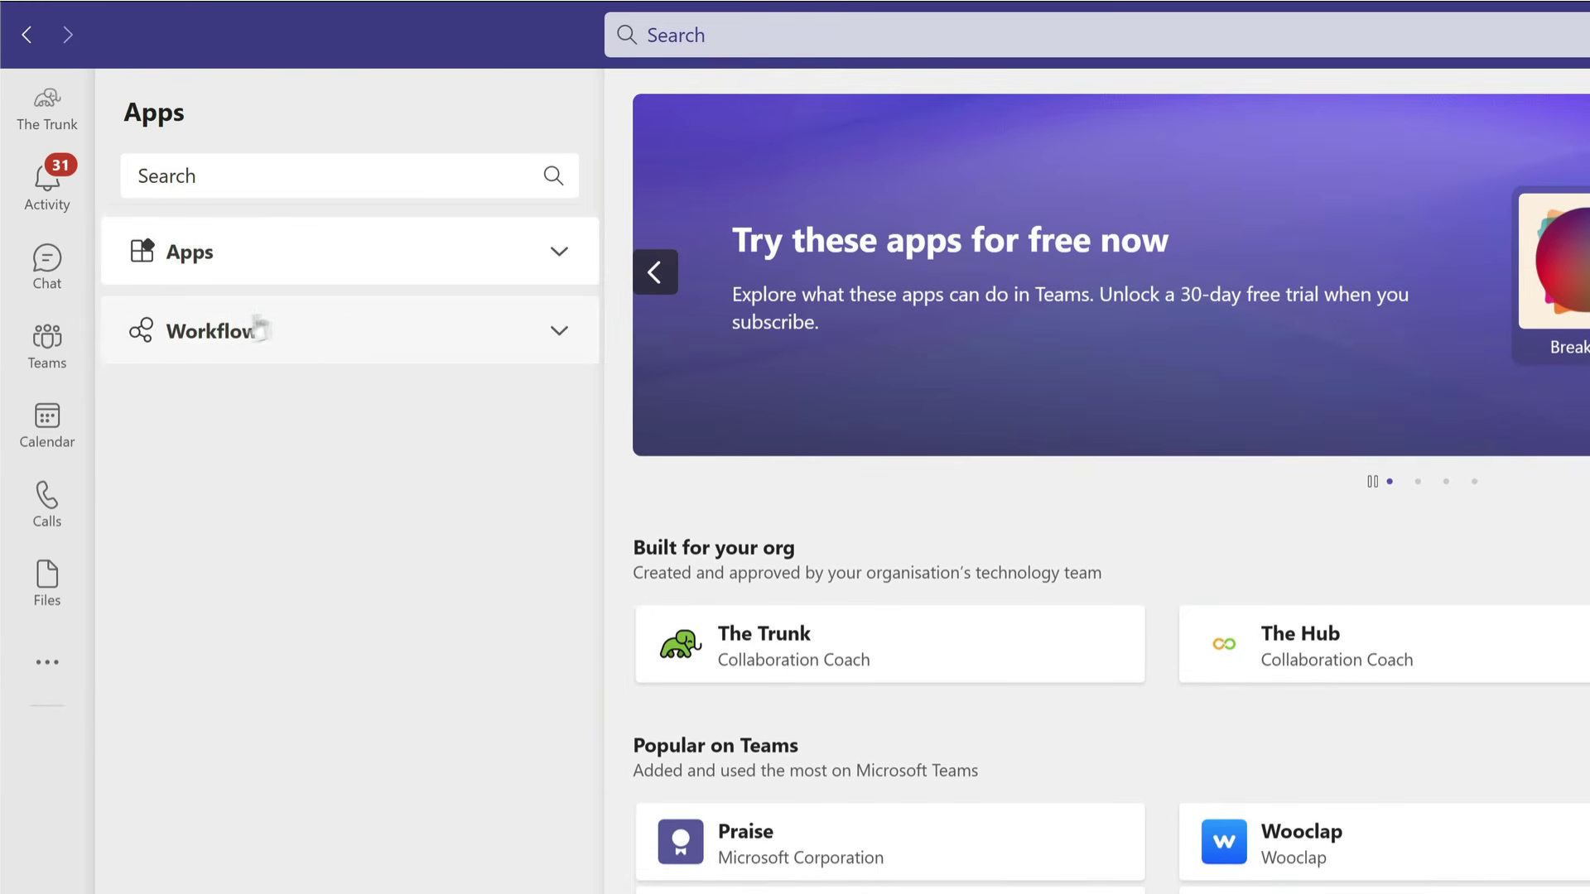
left_click(320, 337)
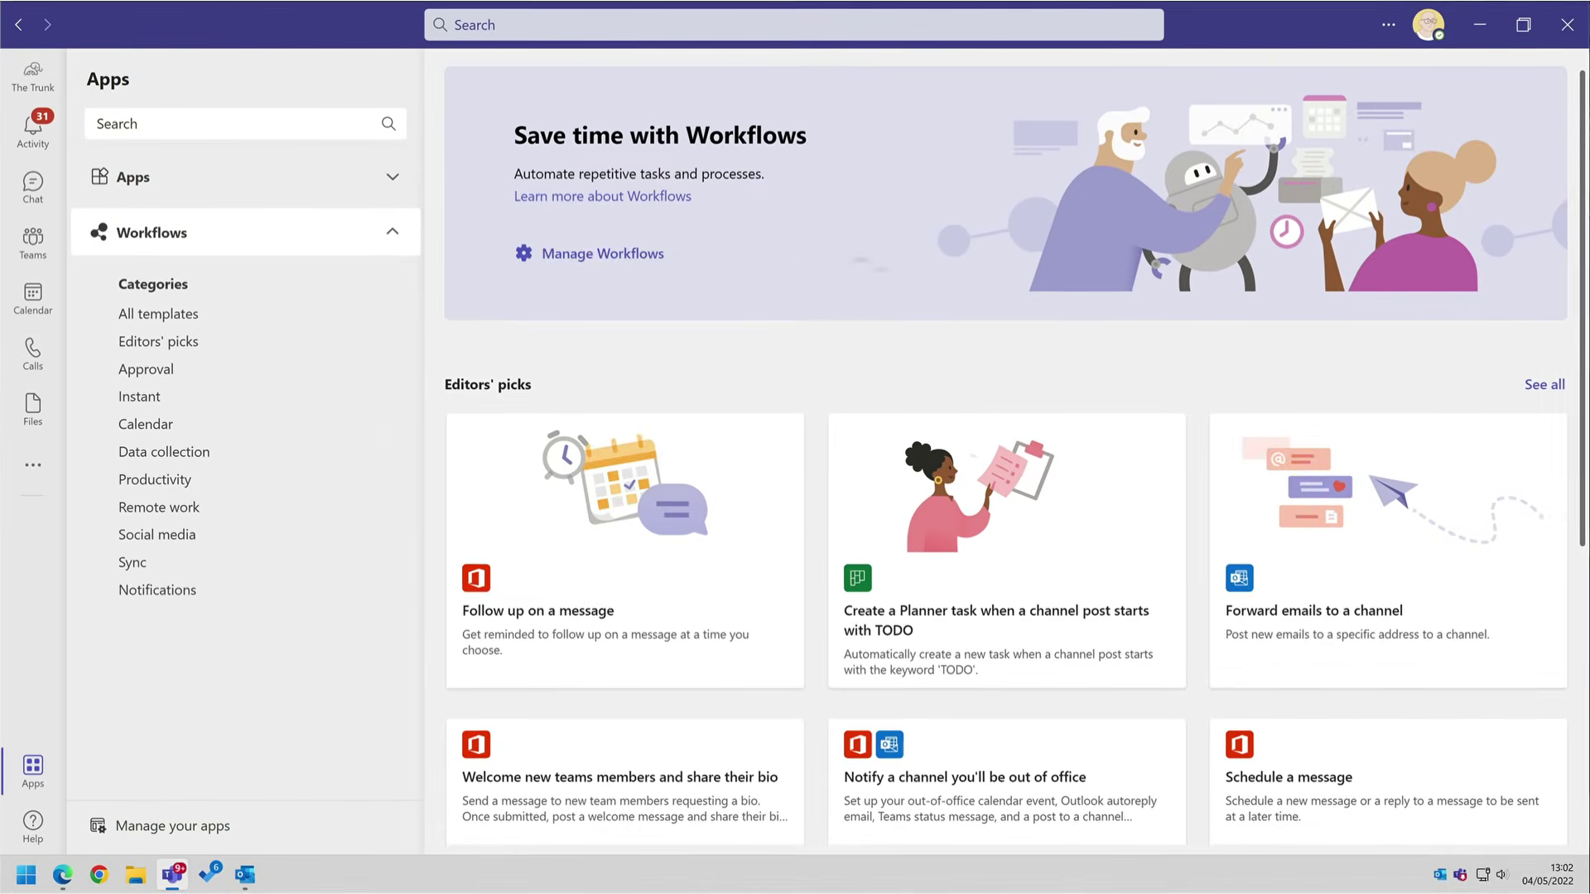
scroll(1436, 381, "down", 5)
scroll(1190, 318, "down", 2)
scroll(1190, 321, "up", 6)
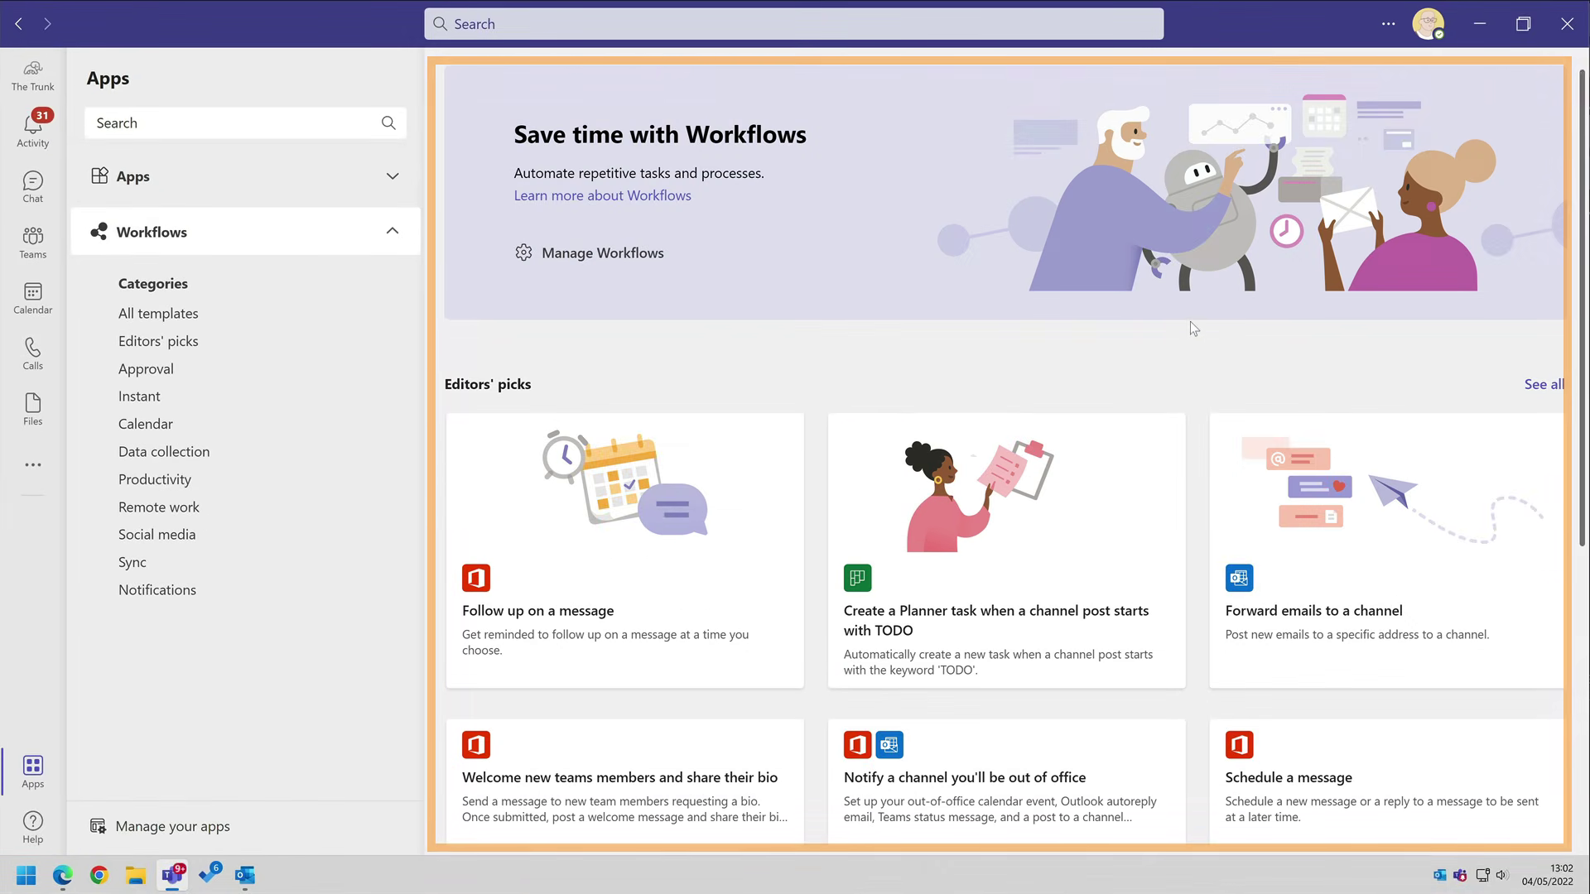
Step: Choose the "Schedule a meeting from a message" template from the Calendar category and sign in to its app connections
left_click(183, 341)
left_click(157, 369)
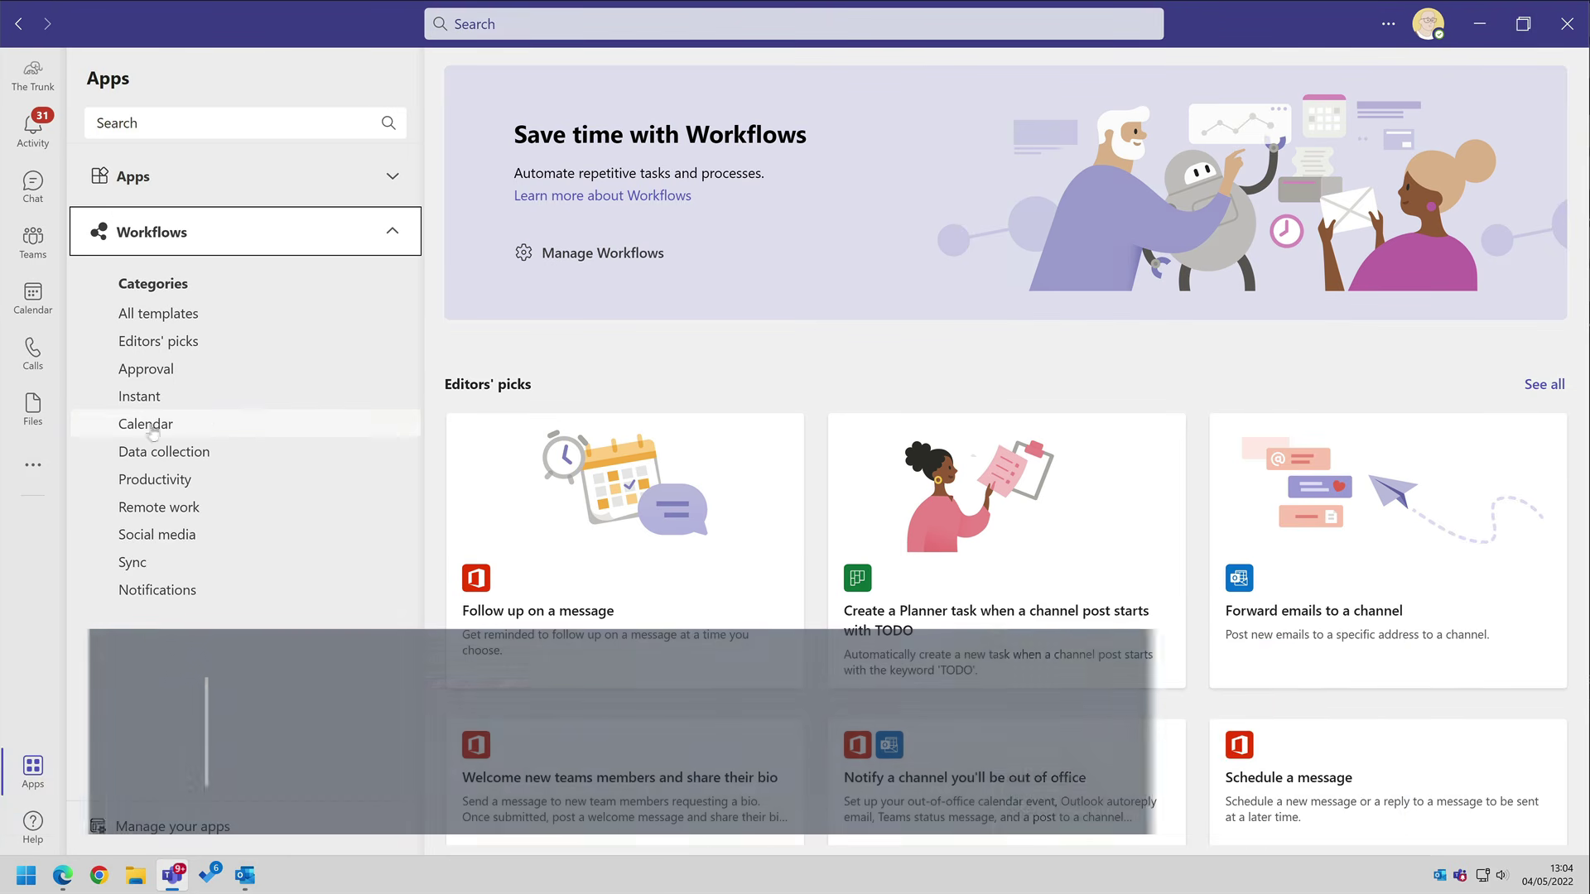
left_click(207, 424)
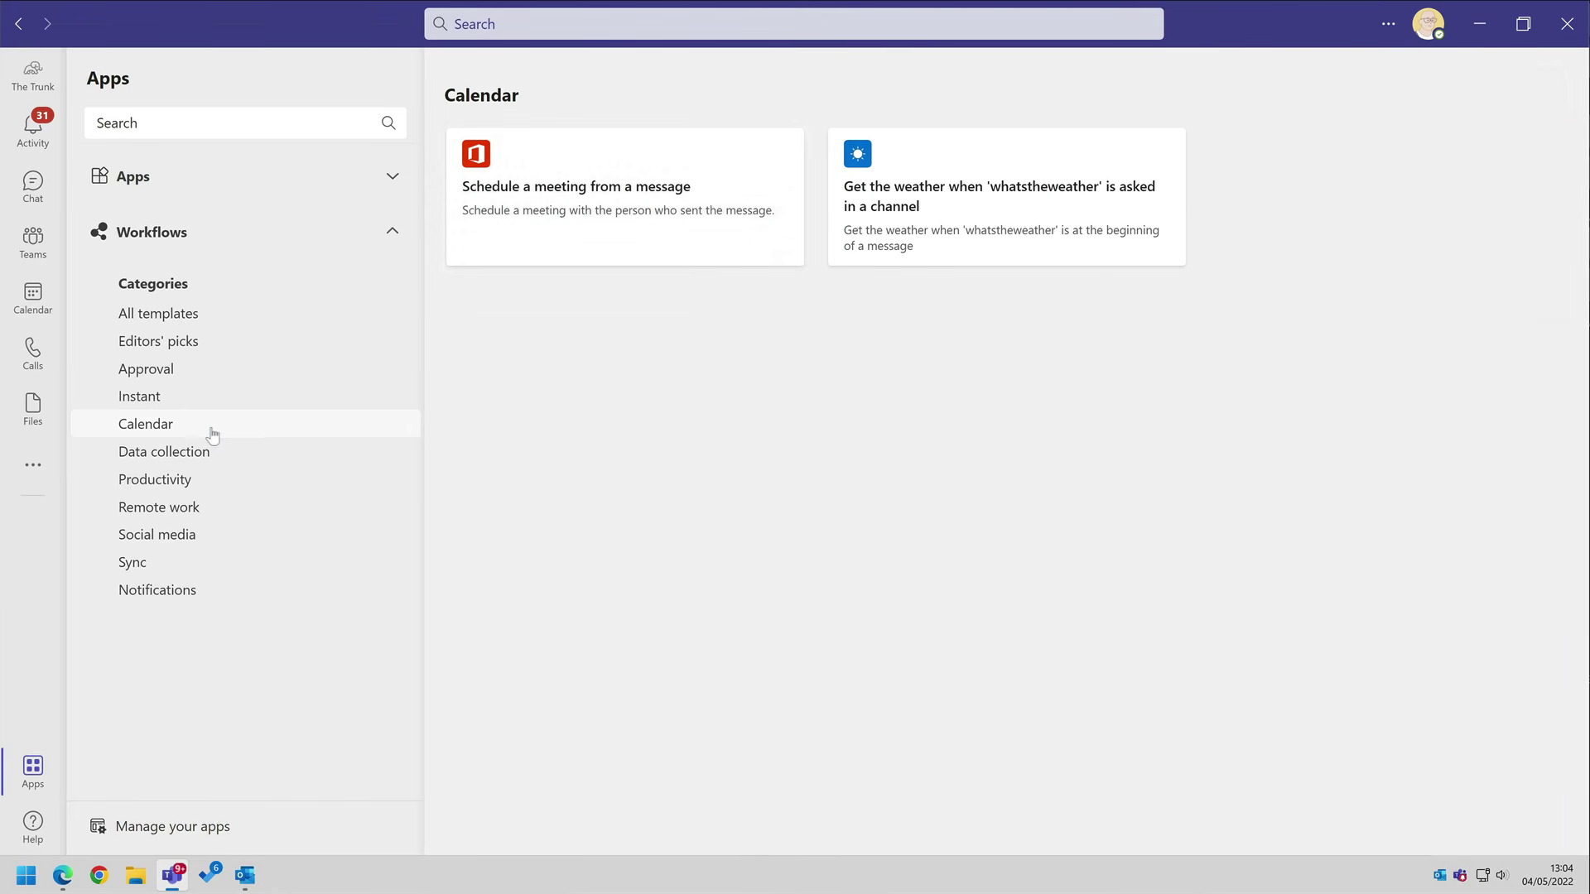
left_click(686, 244)
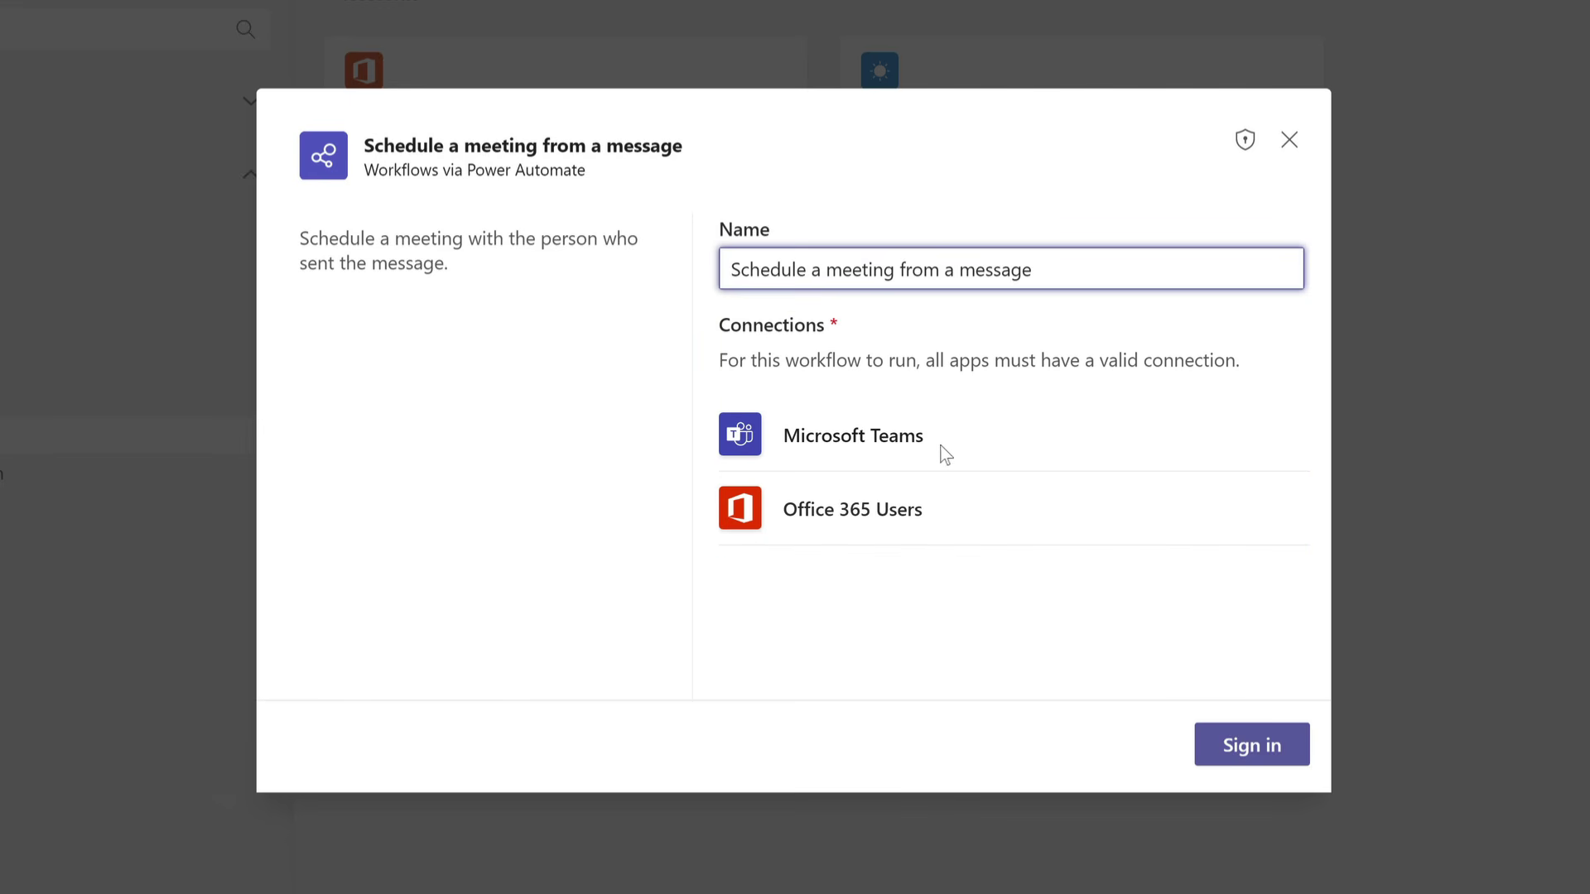
left_click(1251, 745)
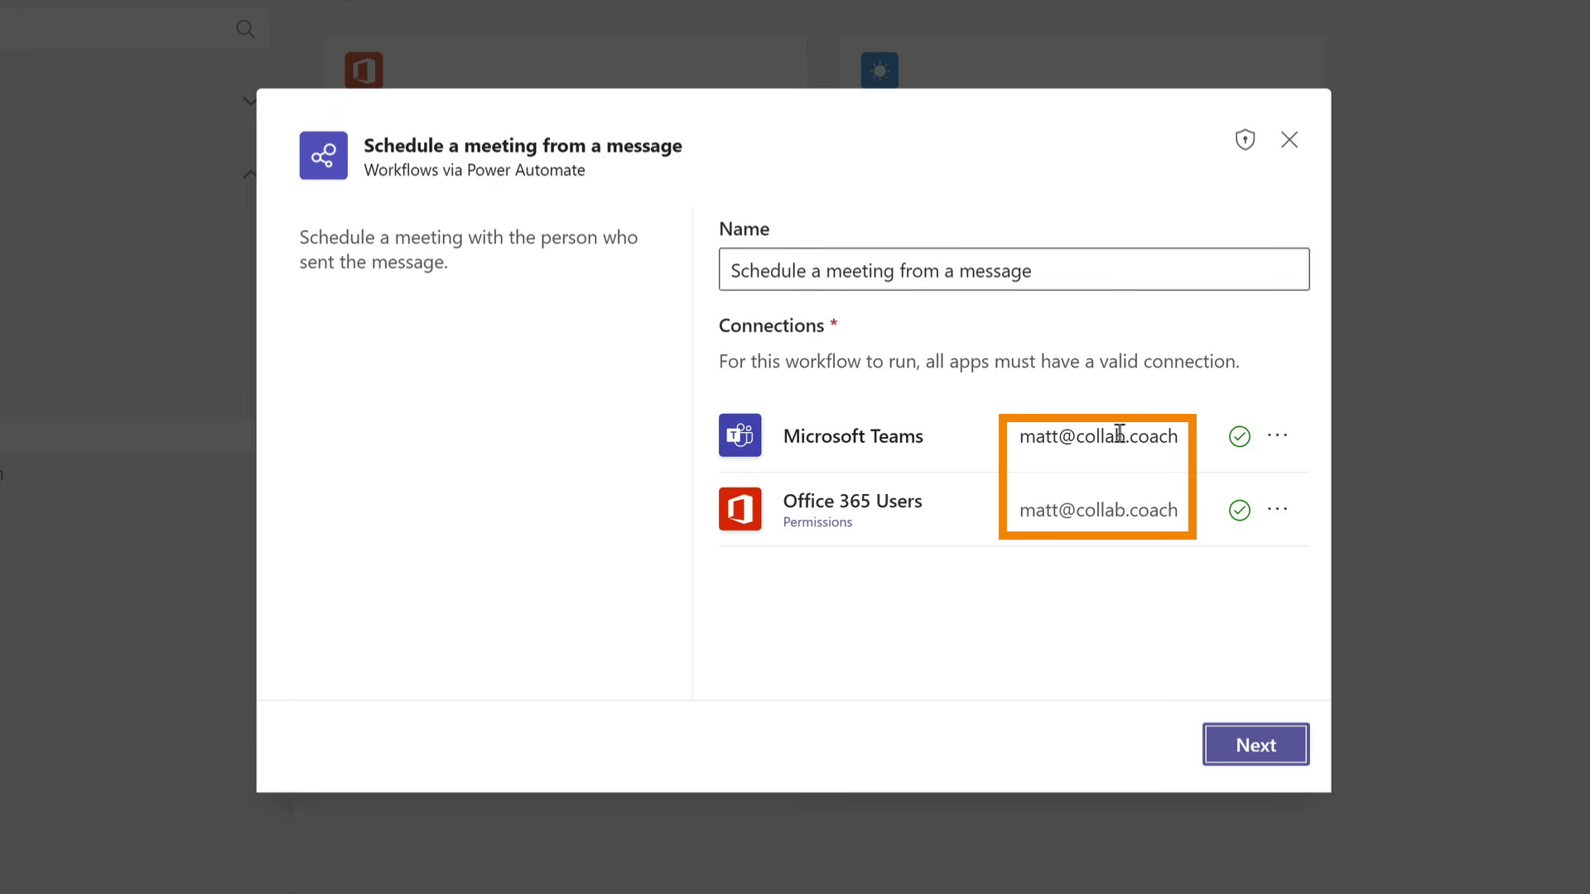
left_click(1225, 743)
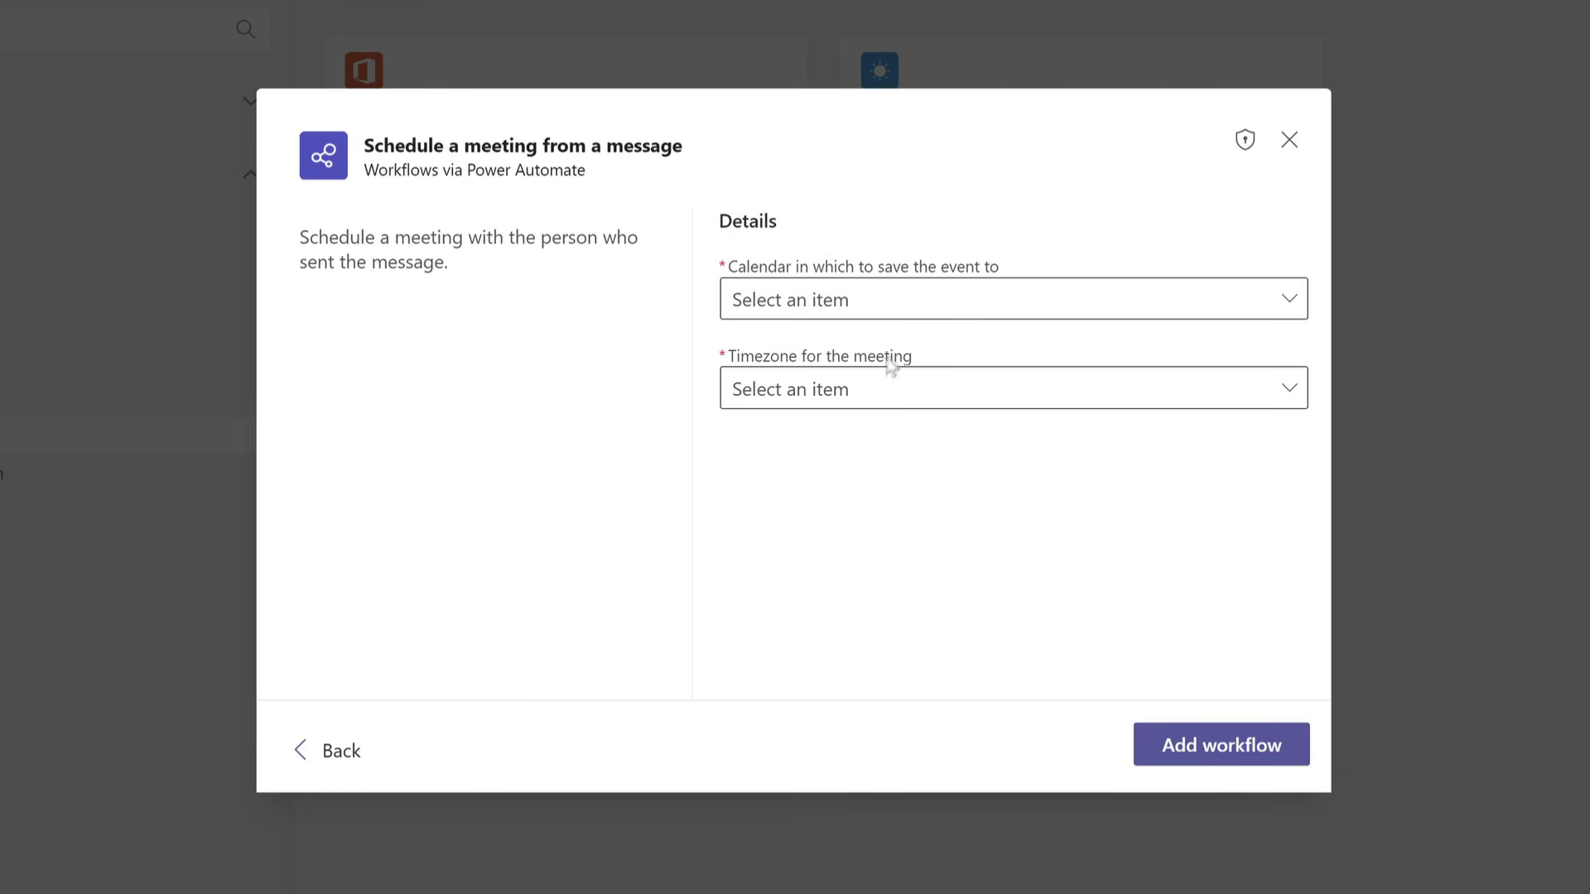
Step: Set the event calendar to Calendar and the meeting timezone to UTC, and add the workflow
left_click(908, 305)
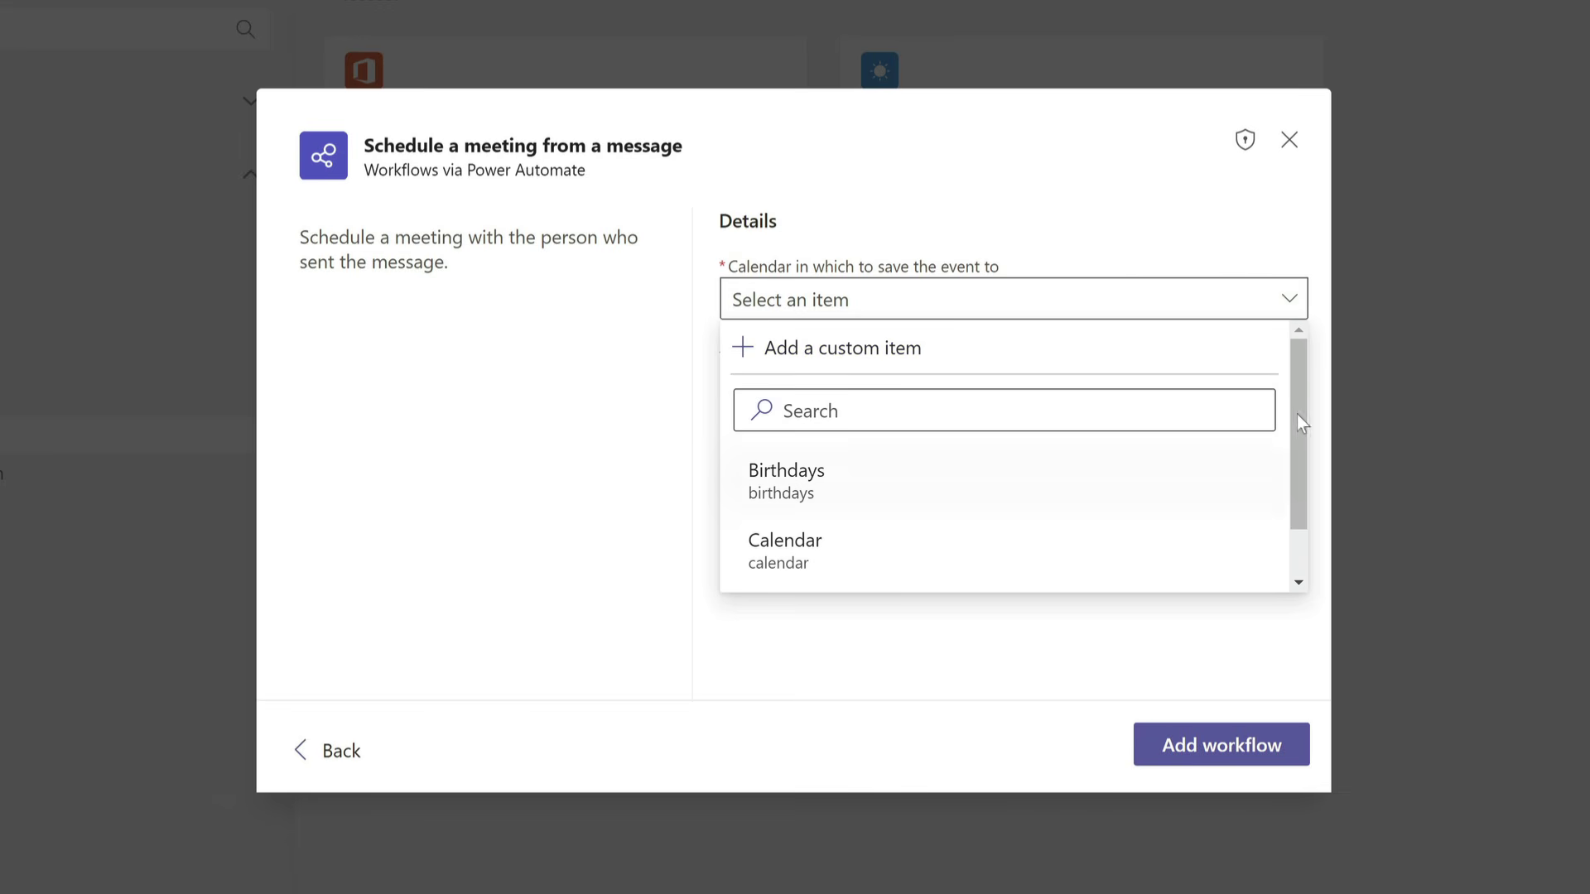
left_click_drag(1296, 415, 1298, 480)
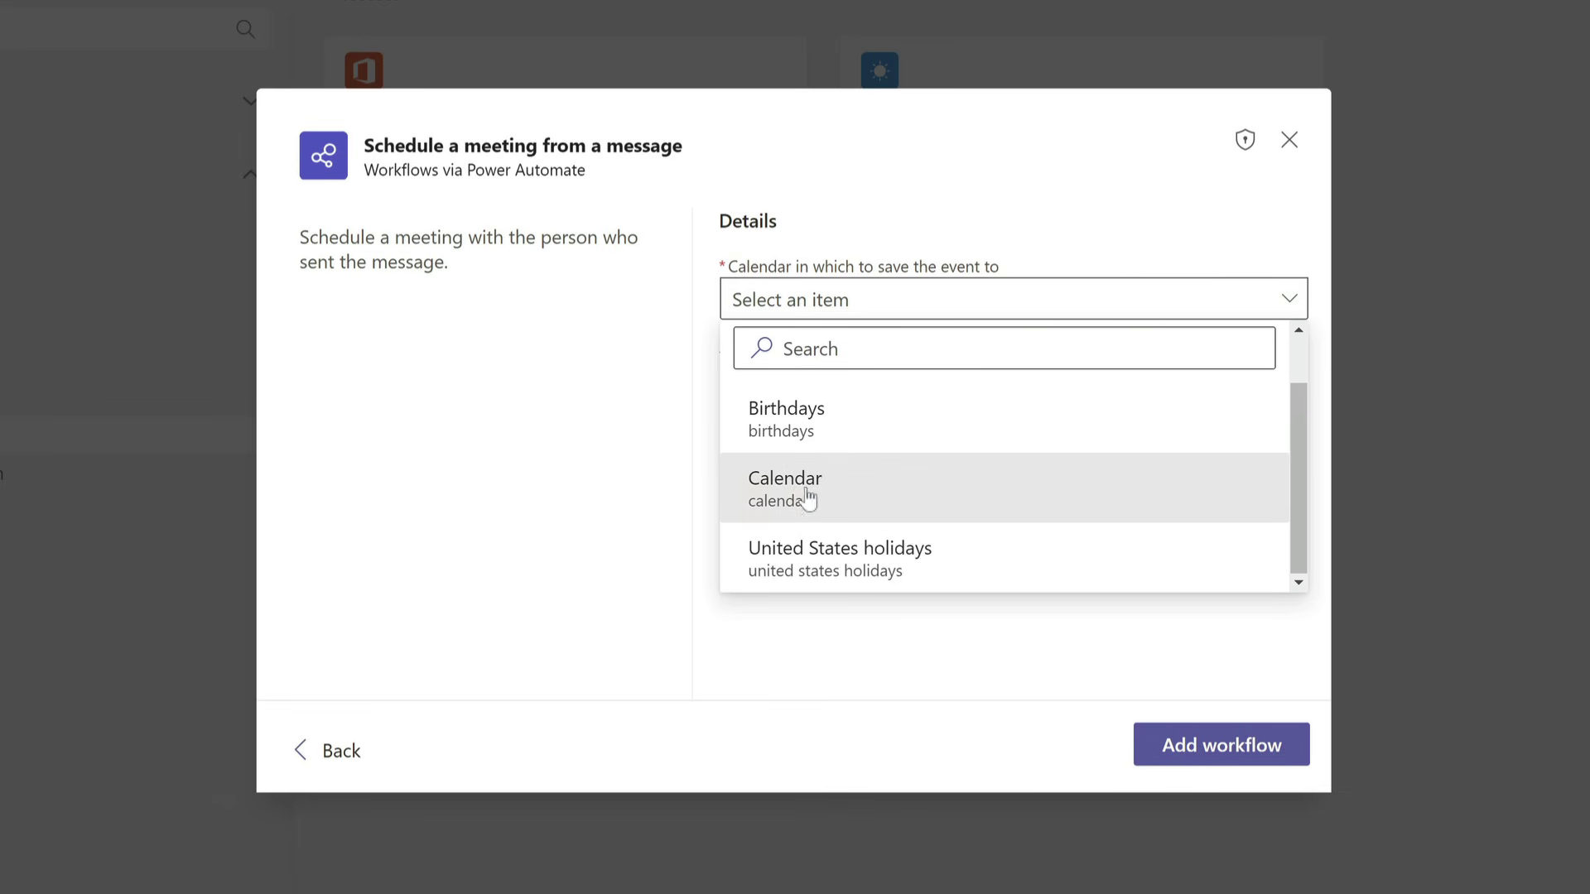
left_click(853, 502)
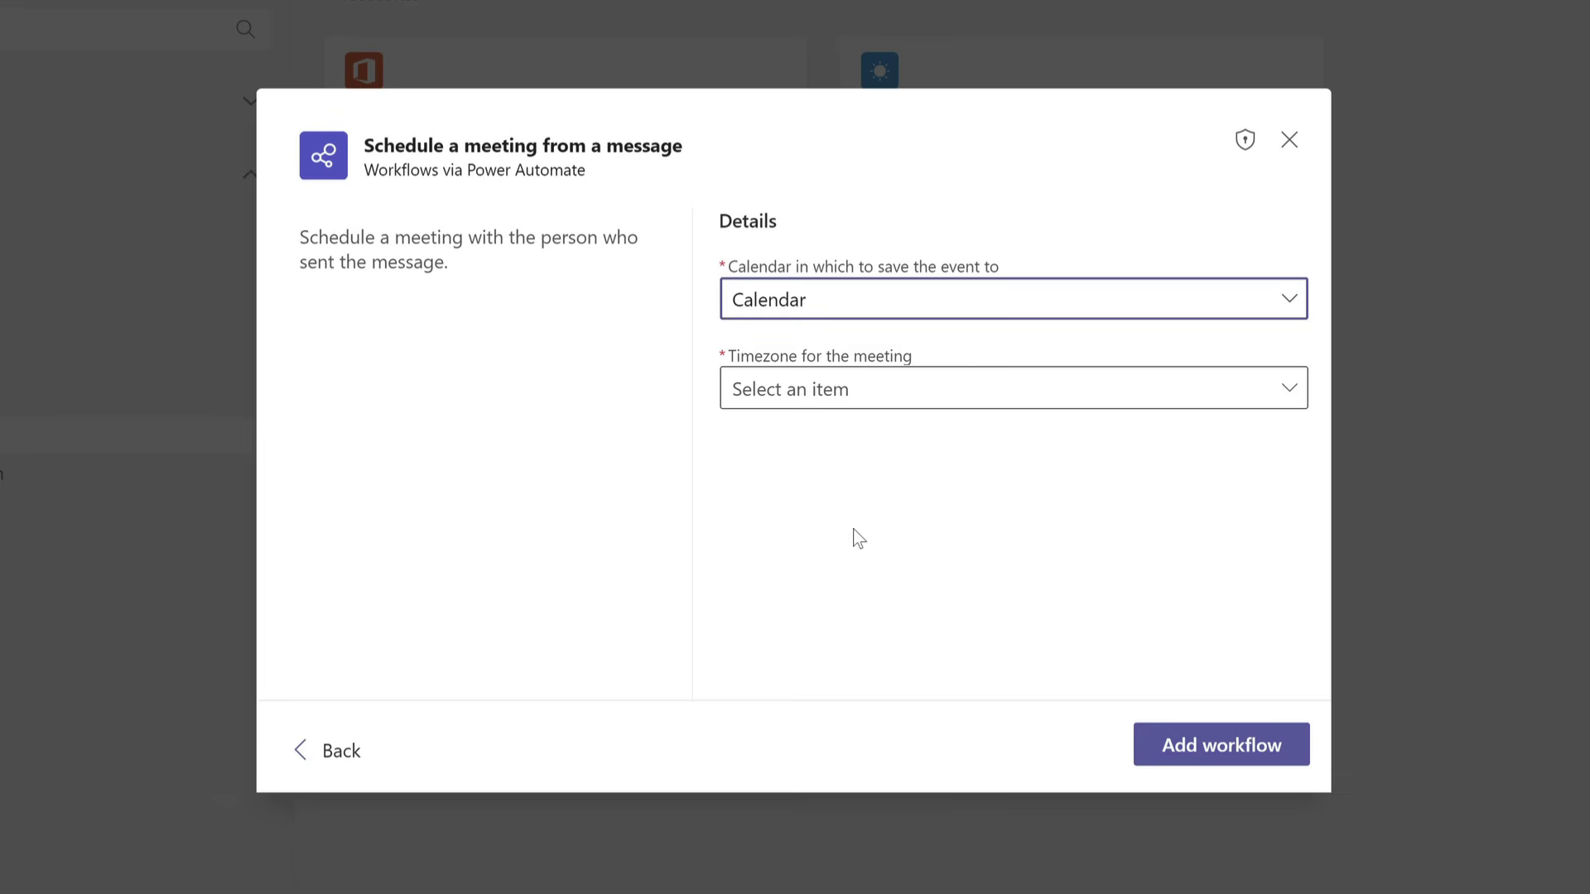
left_click(887, 408)
left_click(853, 489)
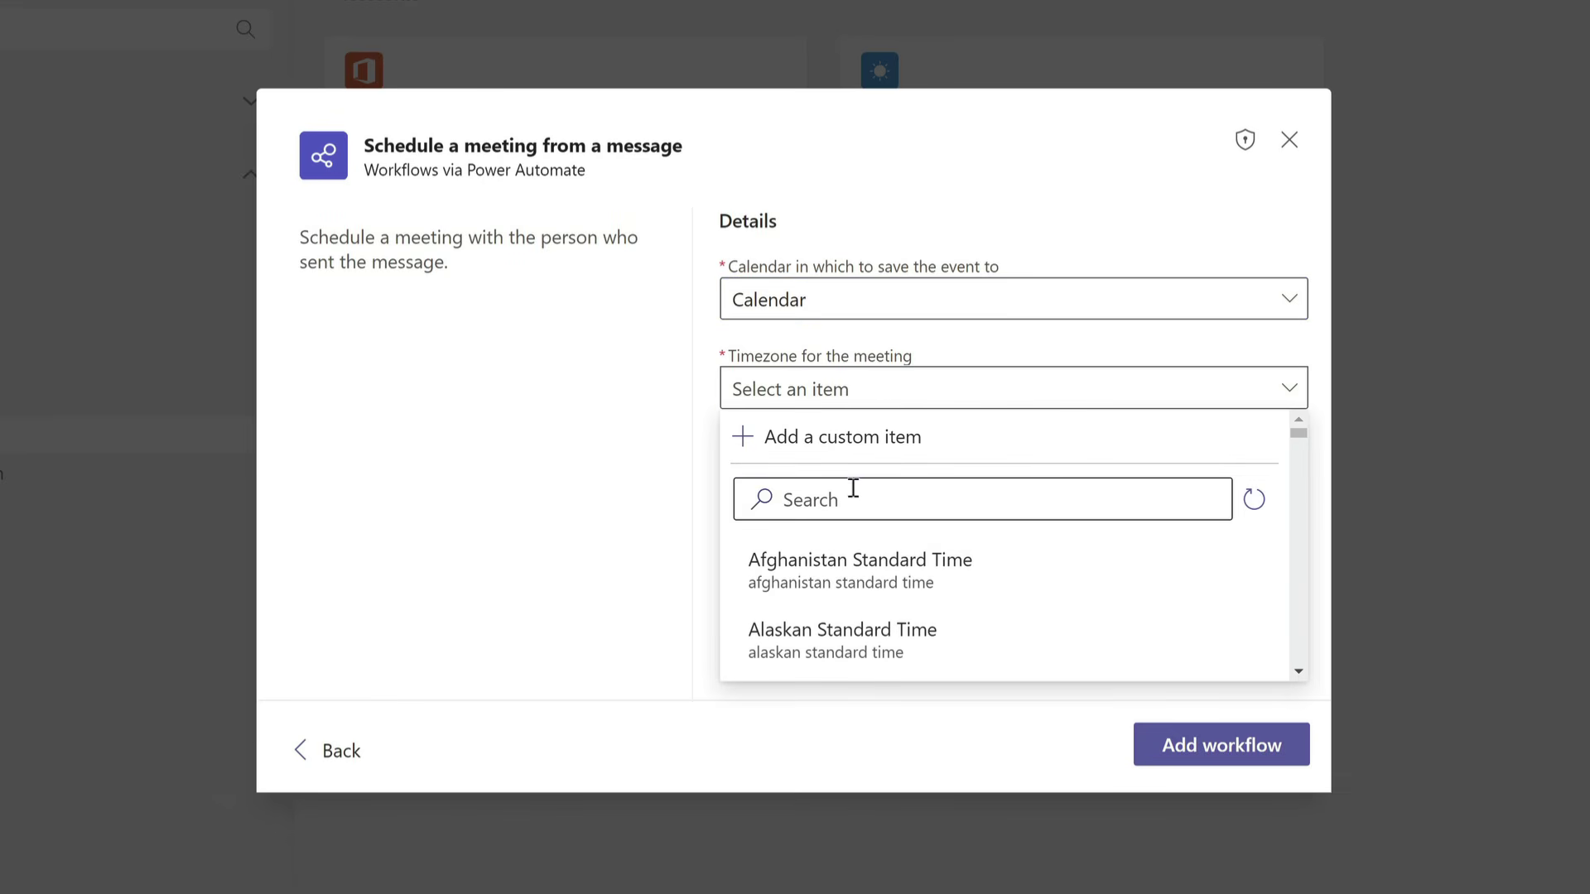
type("utc")
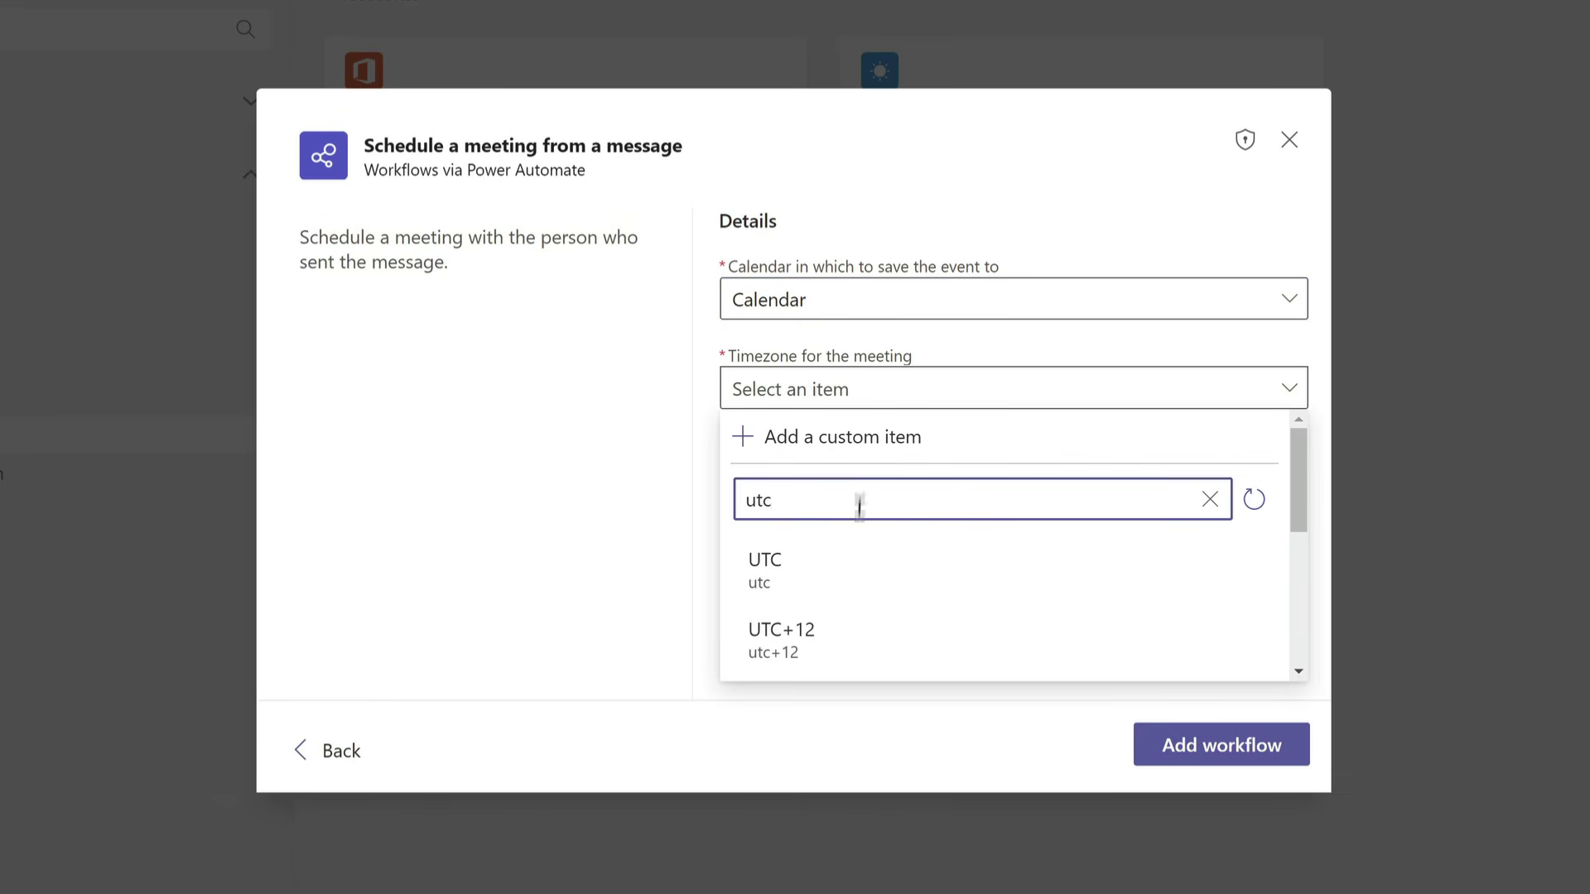
left_click(836, 580)
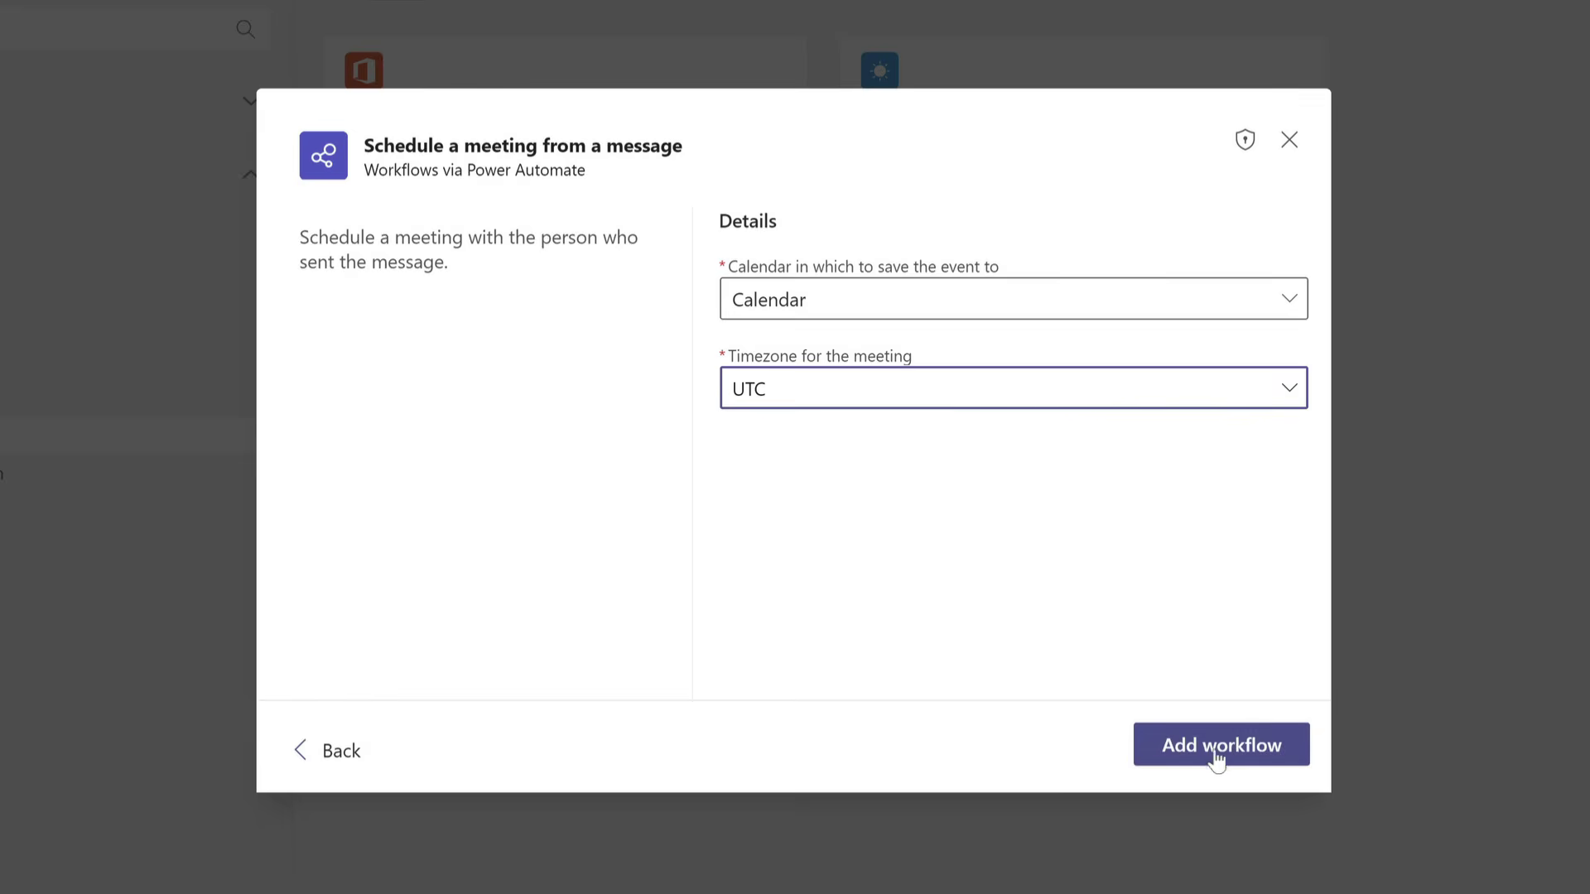
left_click(1249, 752)
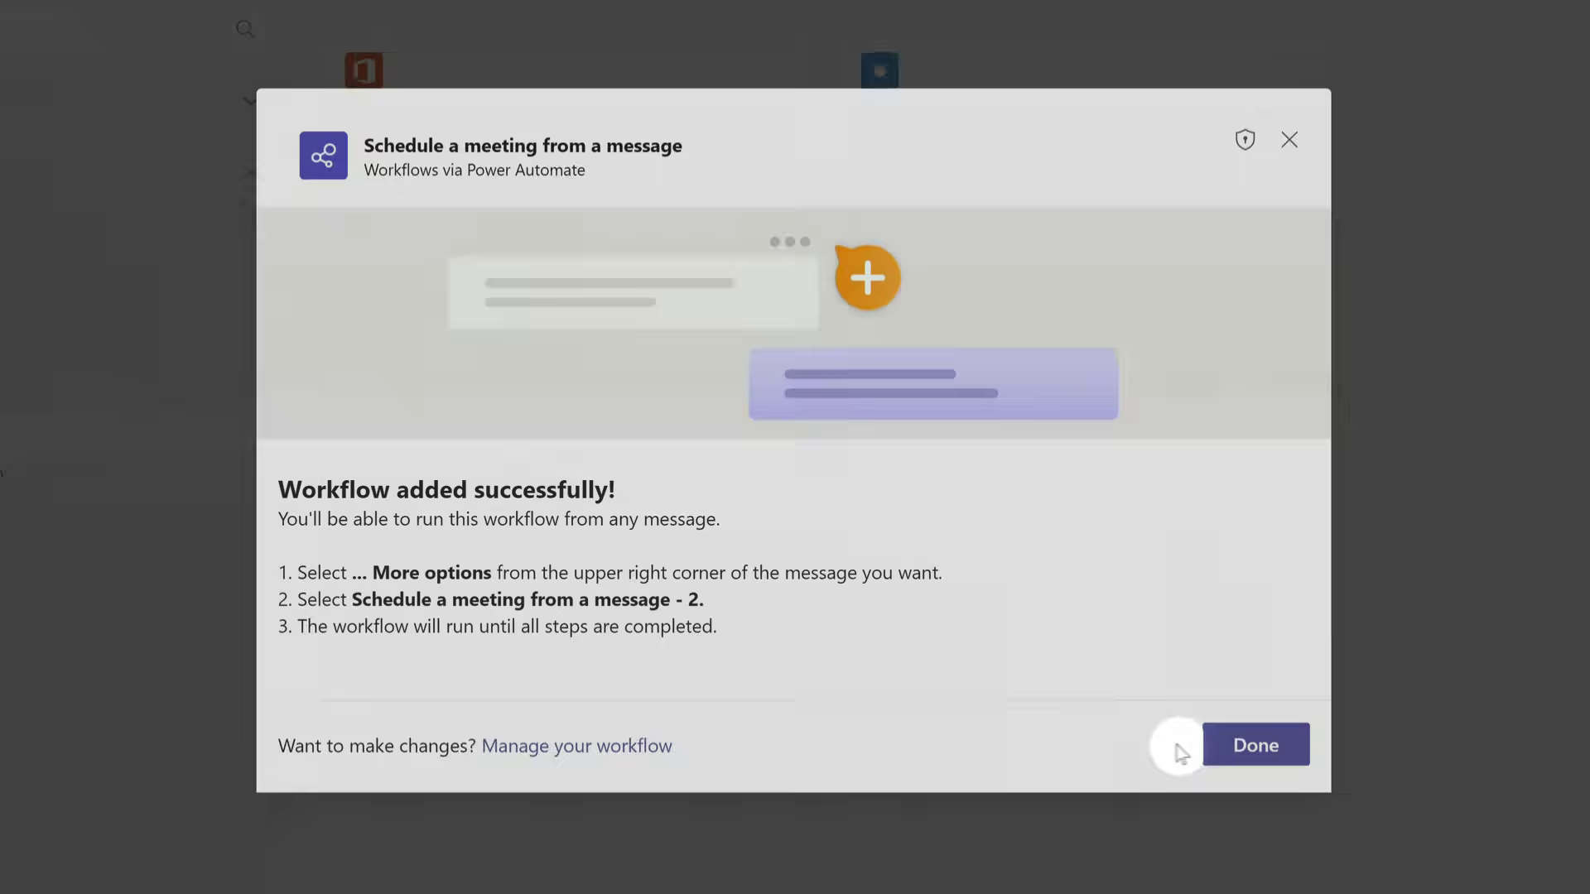
left_click(1240, 750)
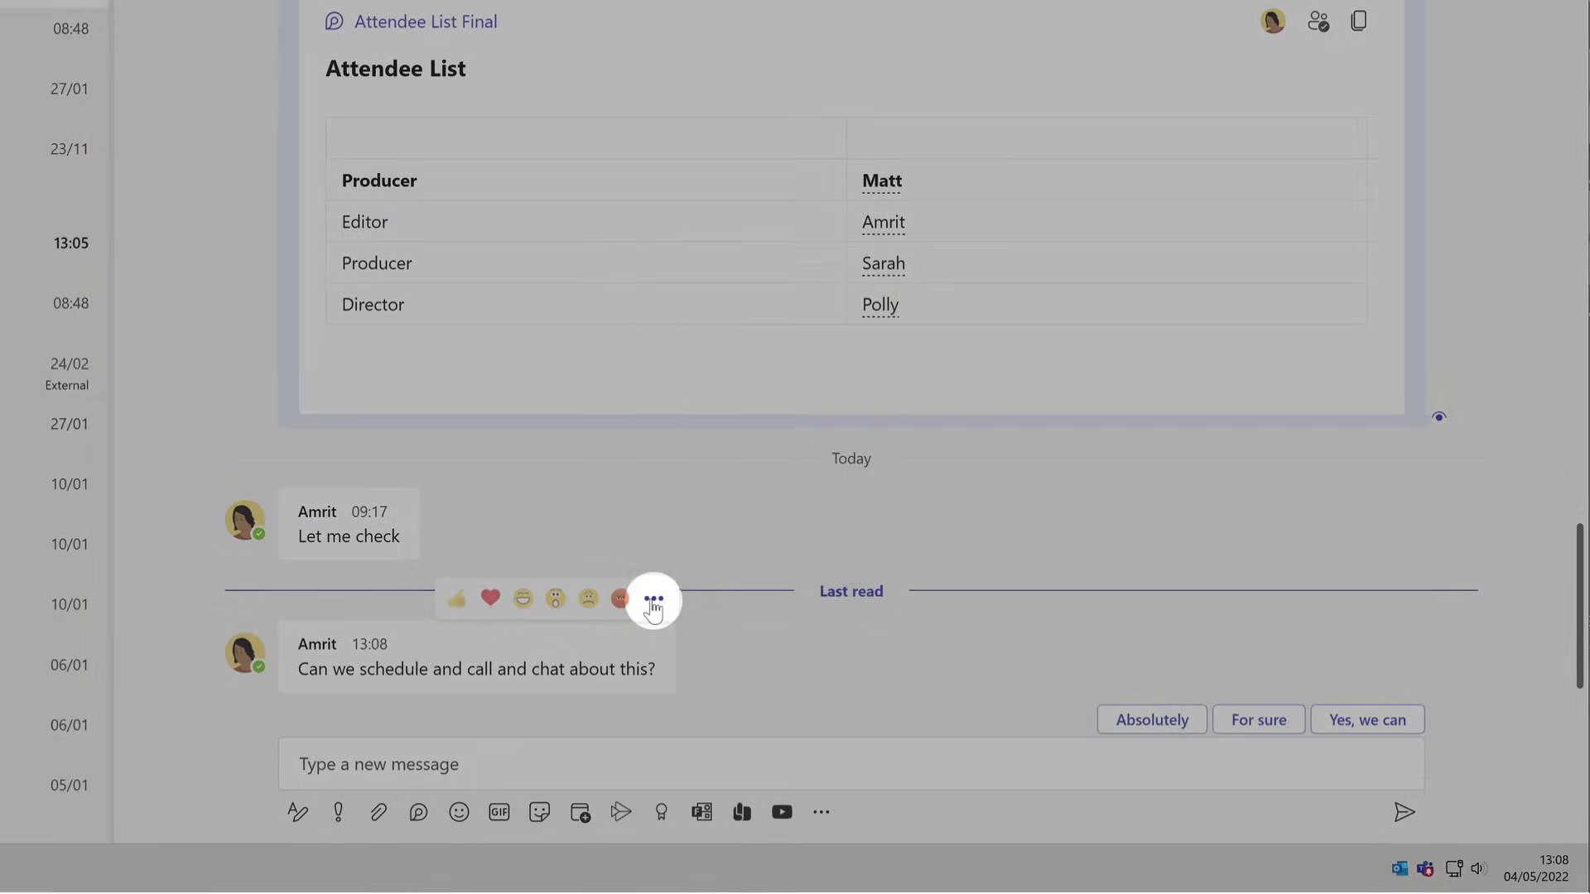
Step: Run the "Schedule a meeting from a message" workflow on the chat message asking to schedule a call
left_click(654, 597)
mouse_move(691, 571)
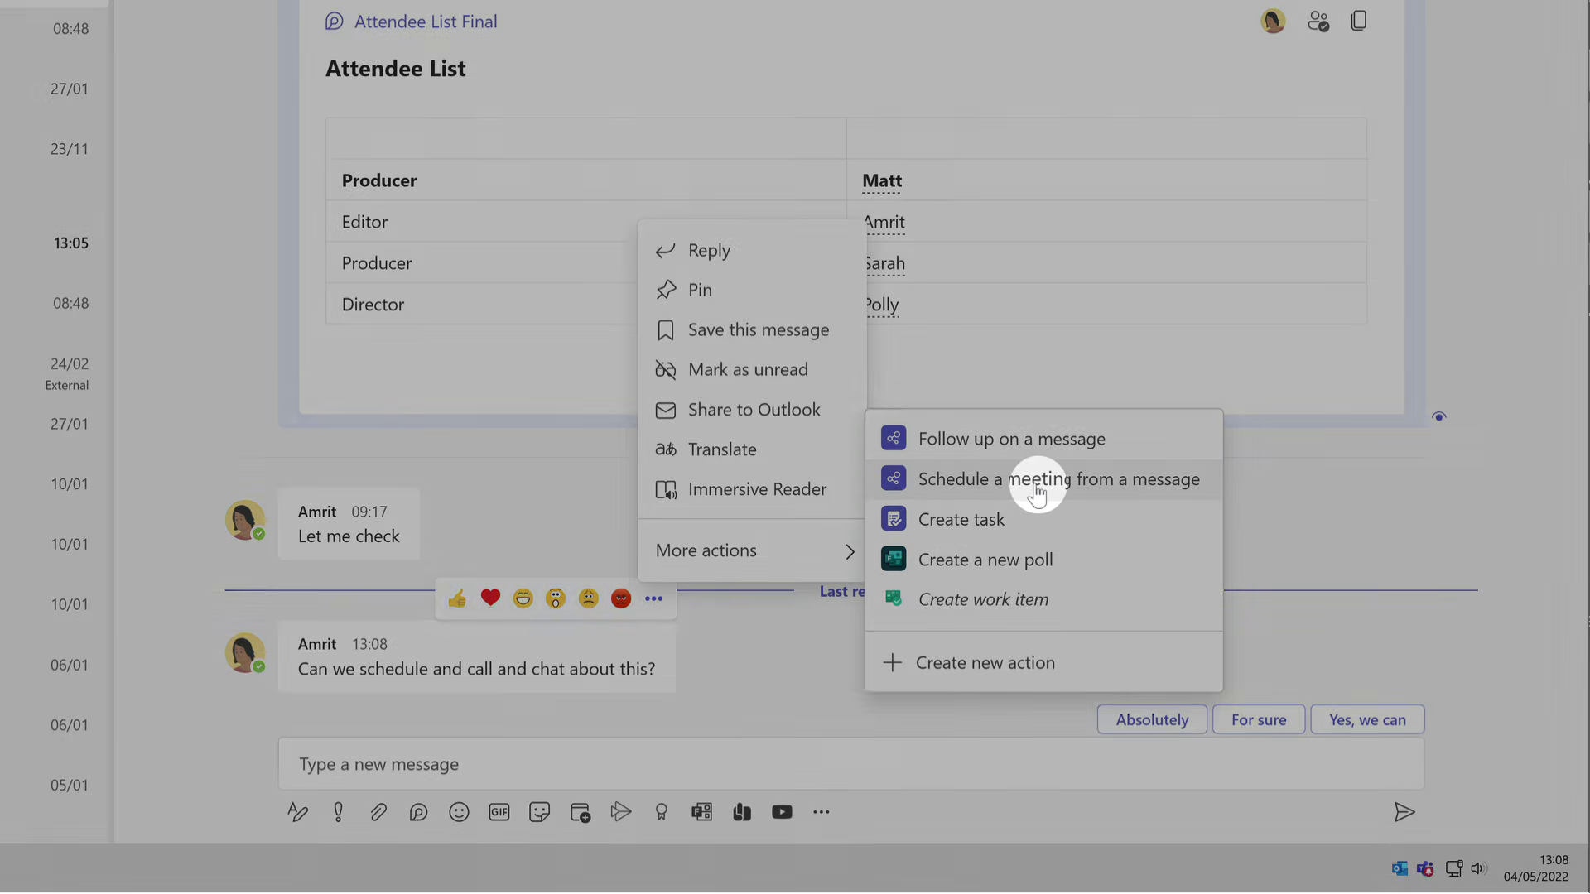
left_click(1037, 493)
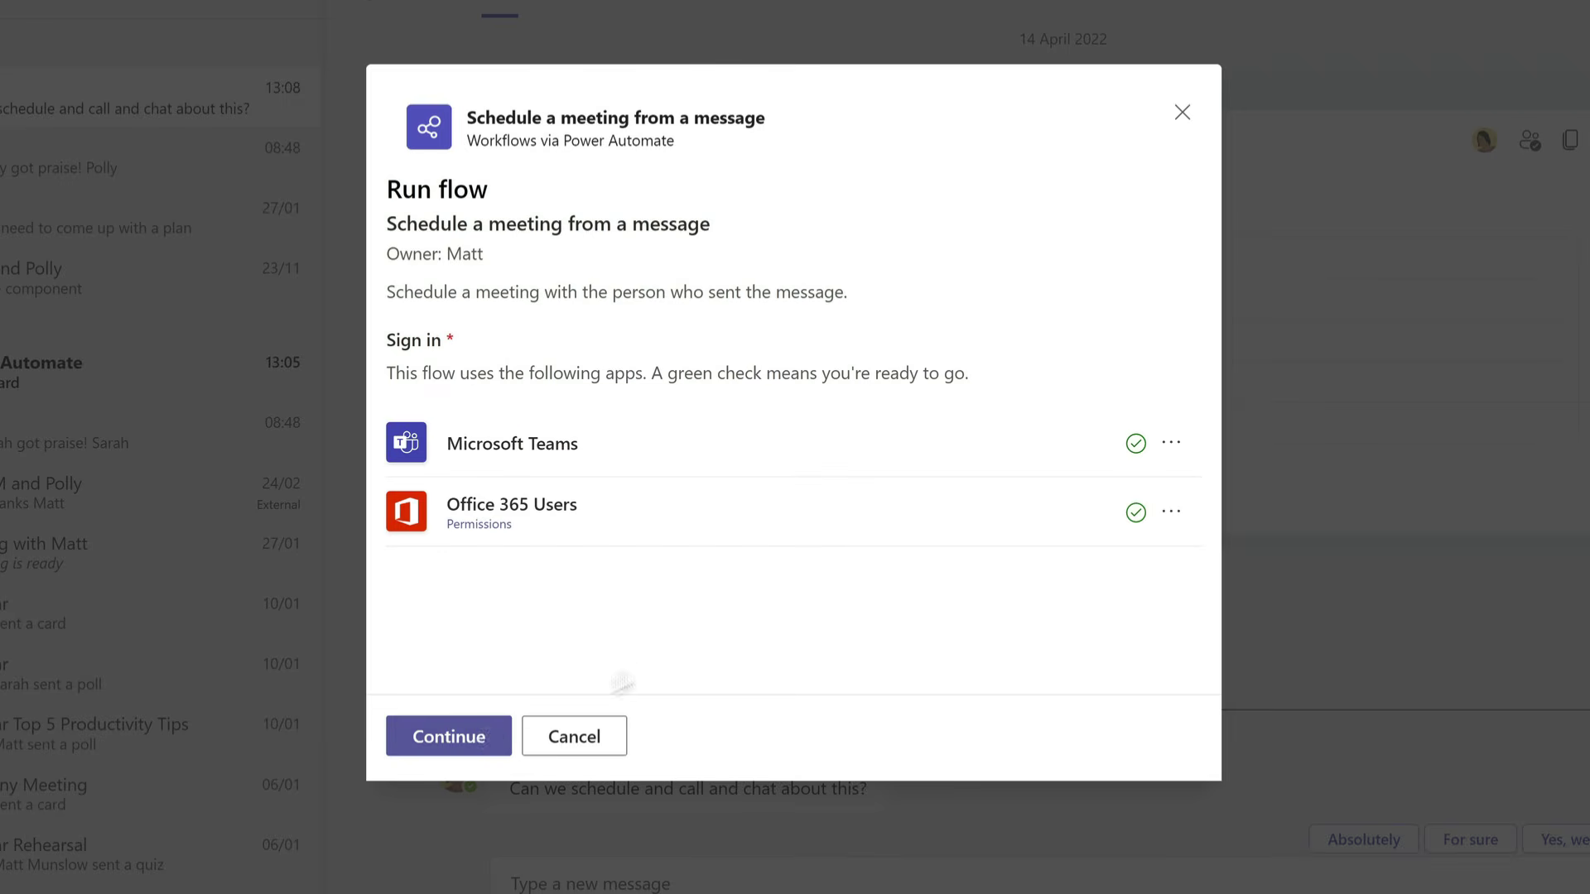
left_click(448, 740)
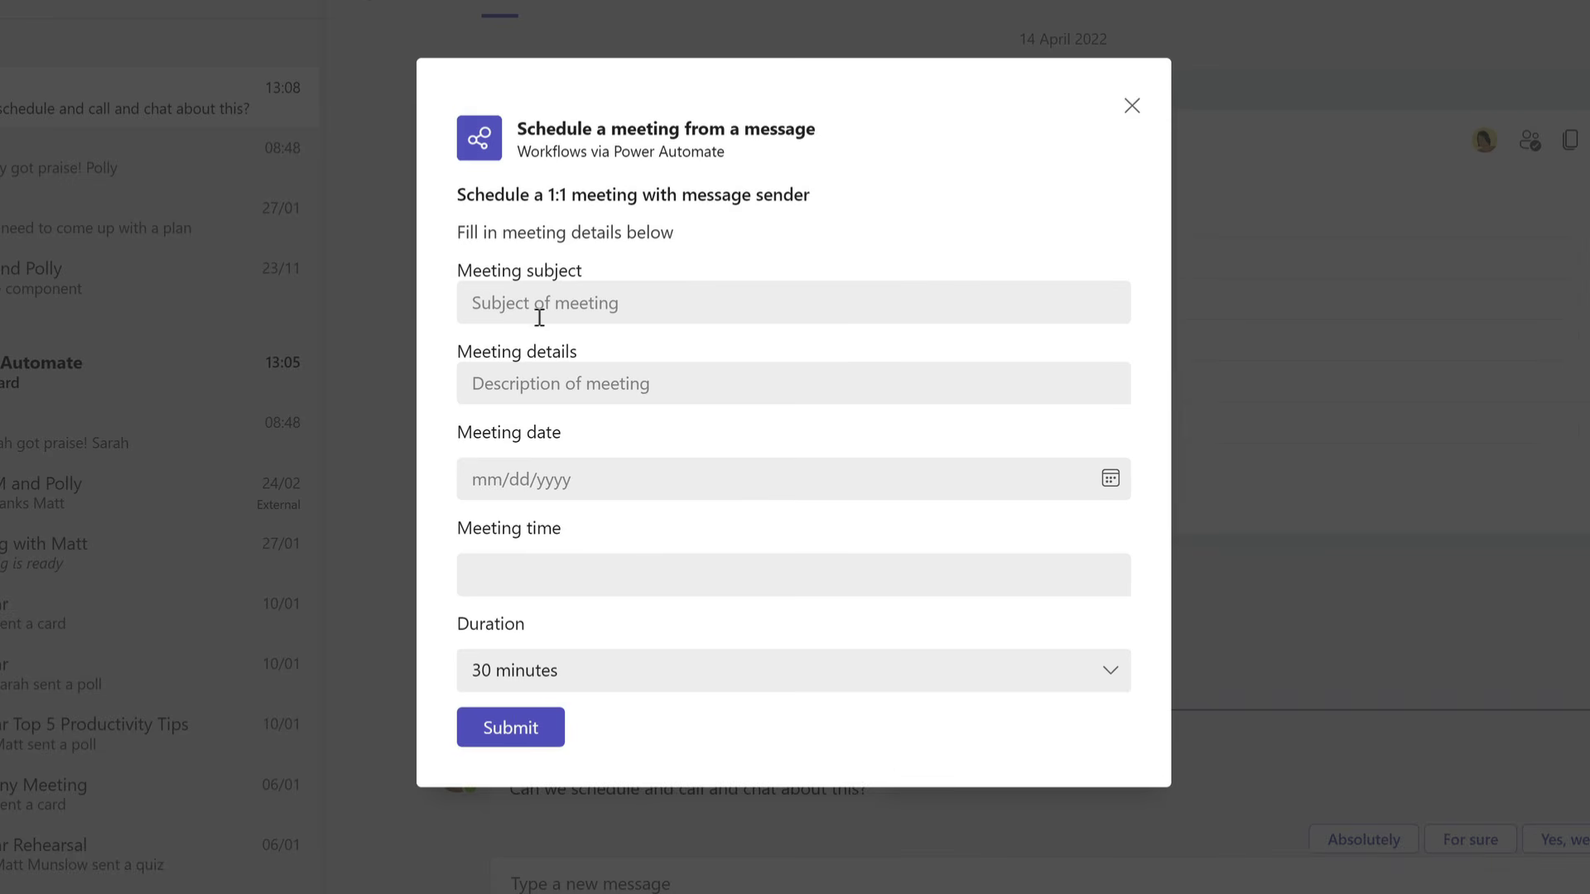
Step: Fill in the meeting with subject "Project Meeting", date 5 May 2022 and time 13:00, and submit it
left_click(561, 308)
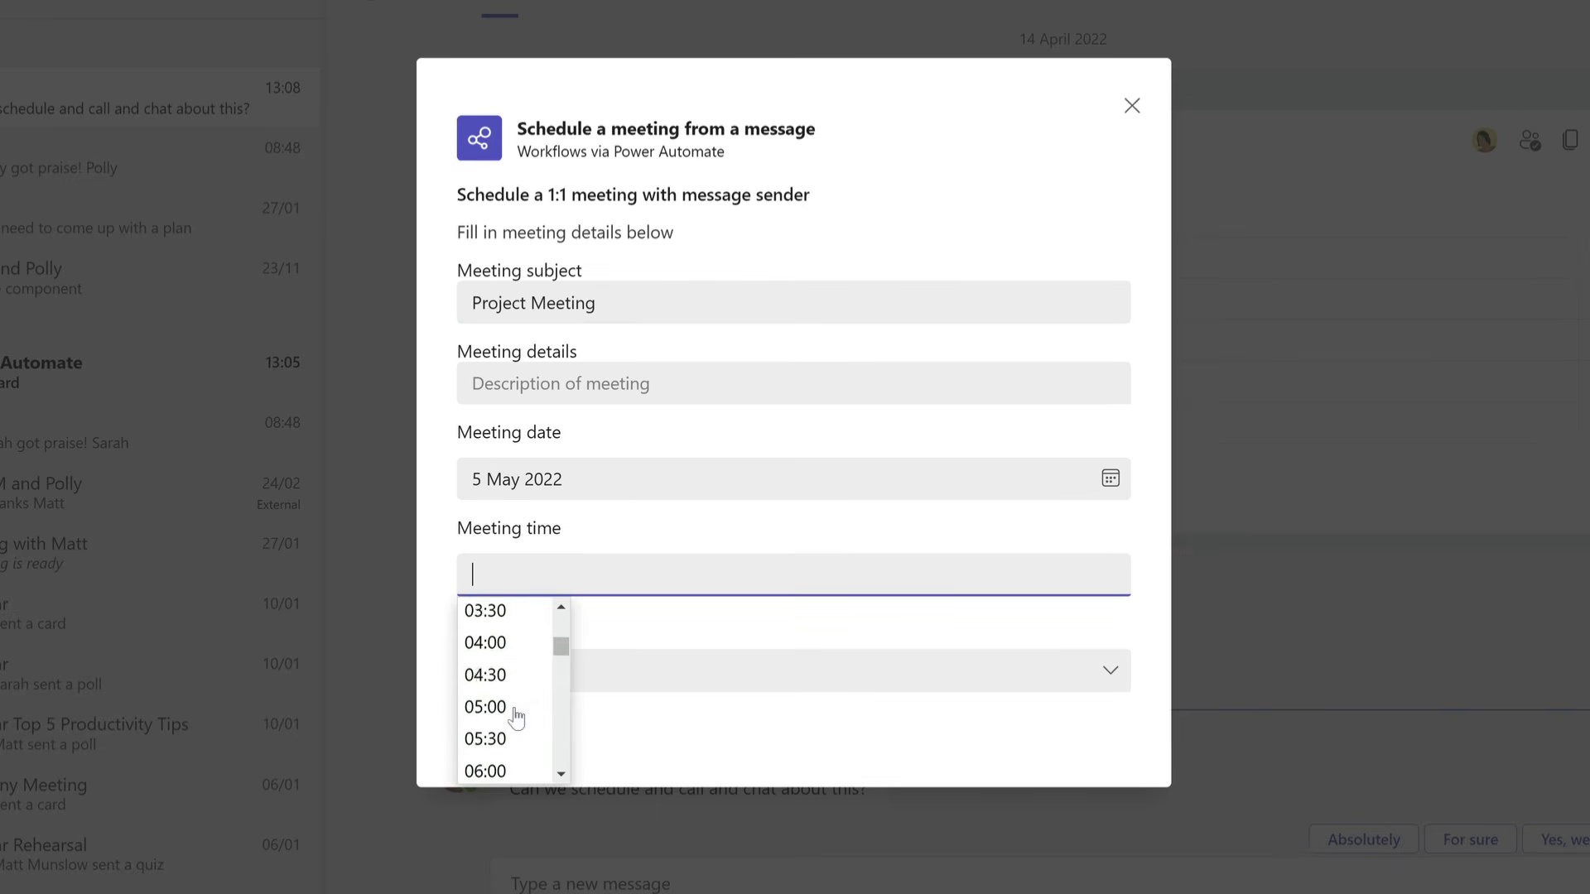
scroll(497, 717, "down", 6)
scroll(500, 753, "down", 3)
left_click(489, 713)
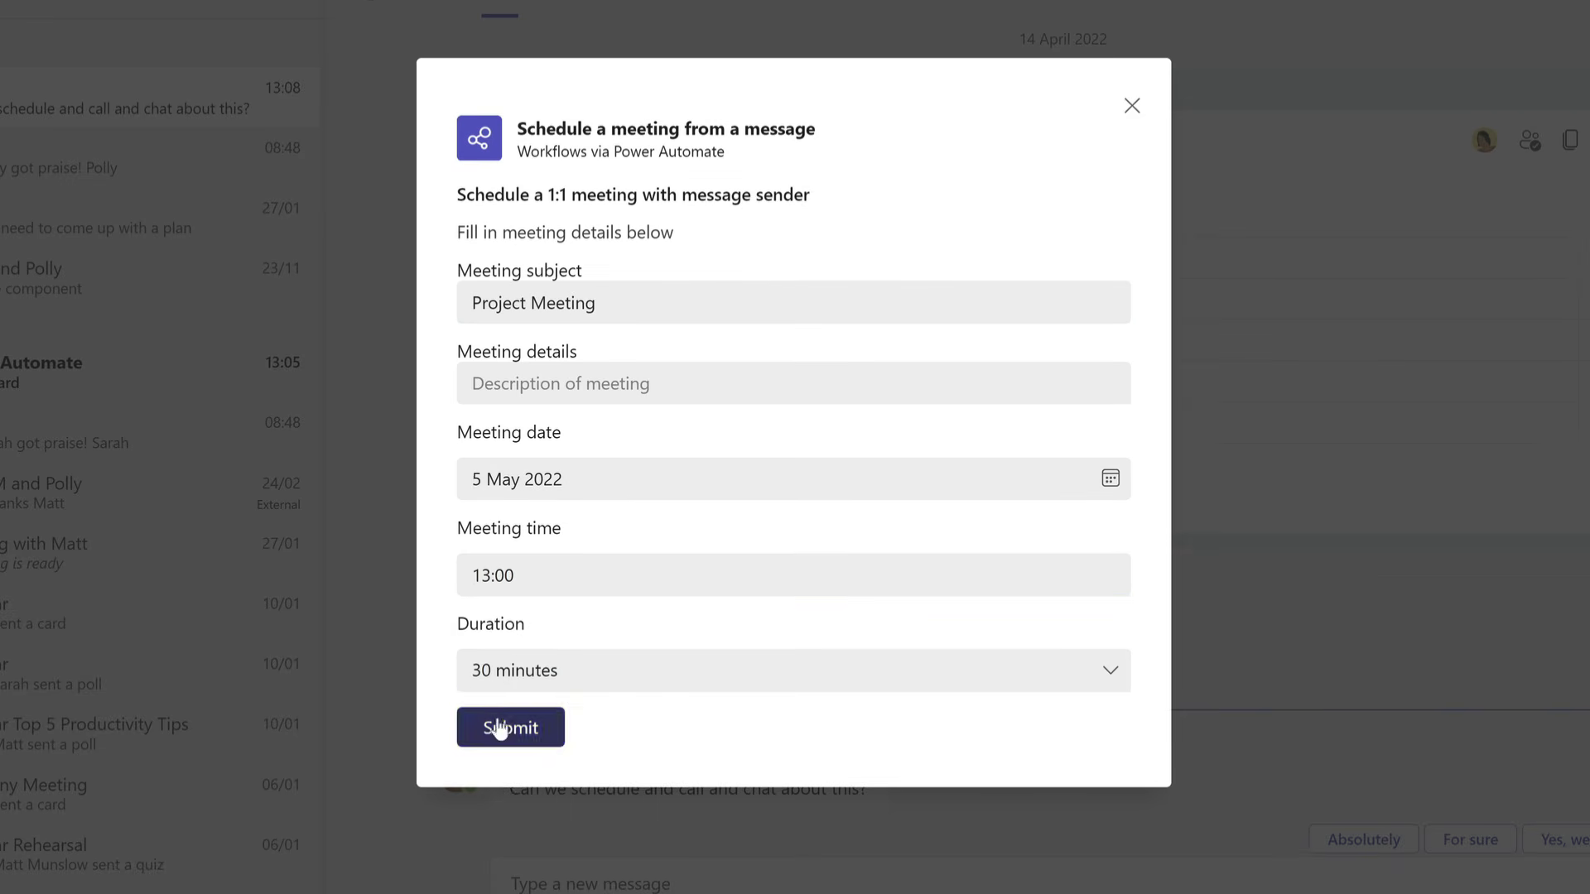
left_click(496, 741)
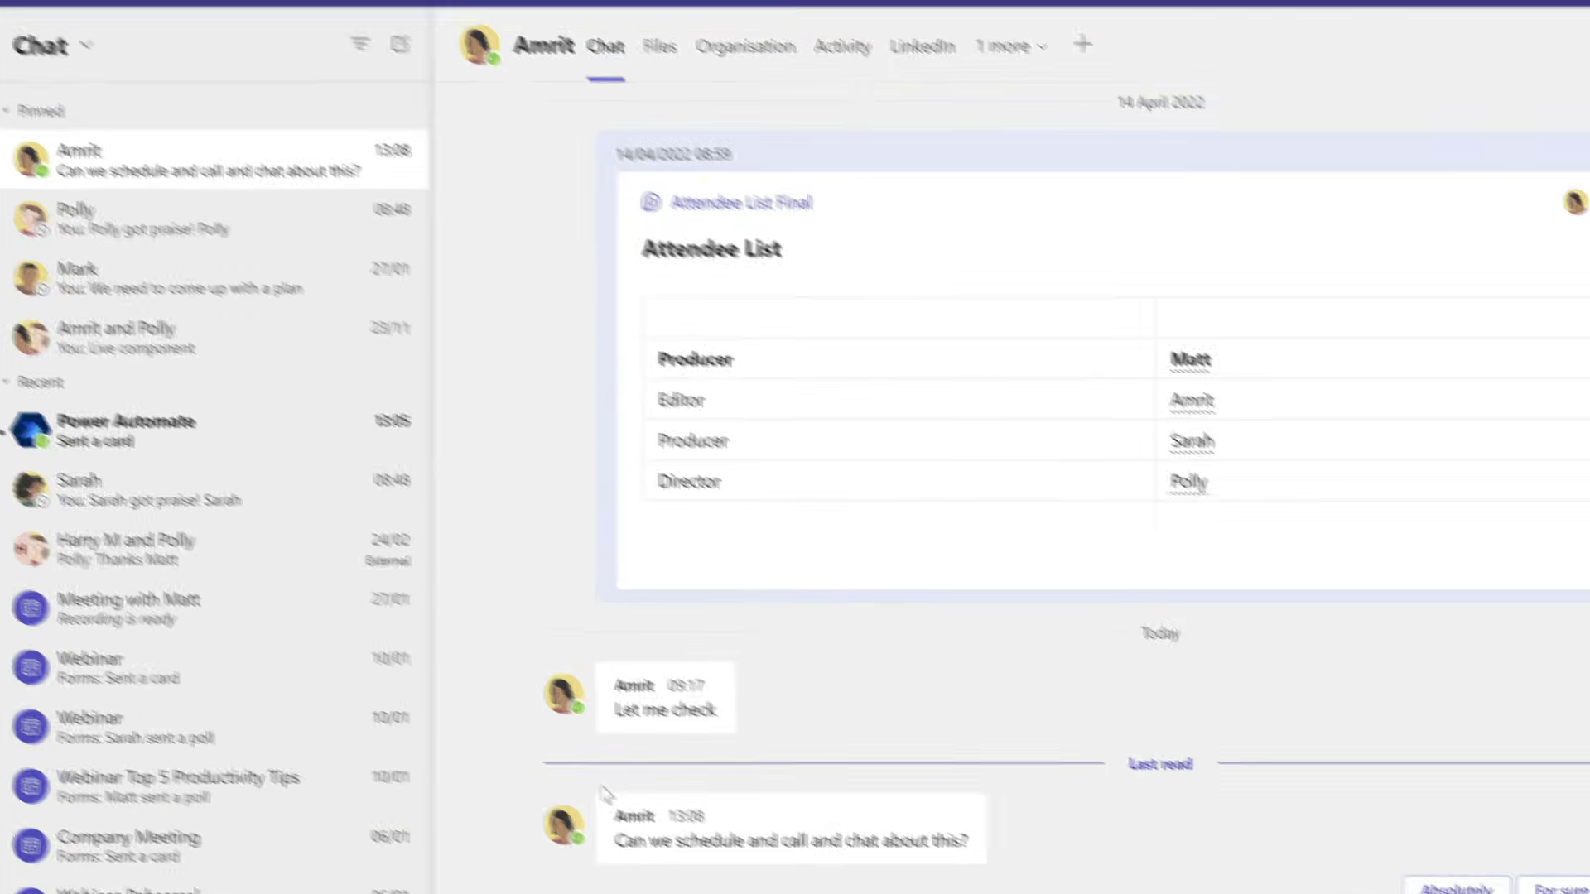
Step: Search the app store for "out of office" and open the "Notify a channel you'll be out of office" workflow template
left_click(46, 374)
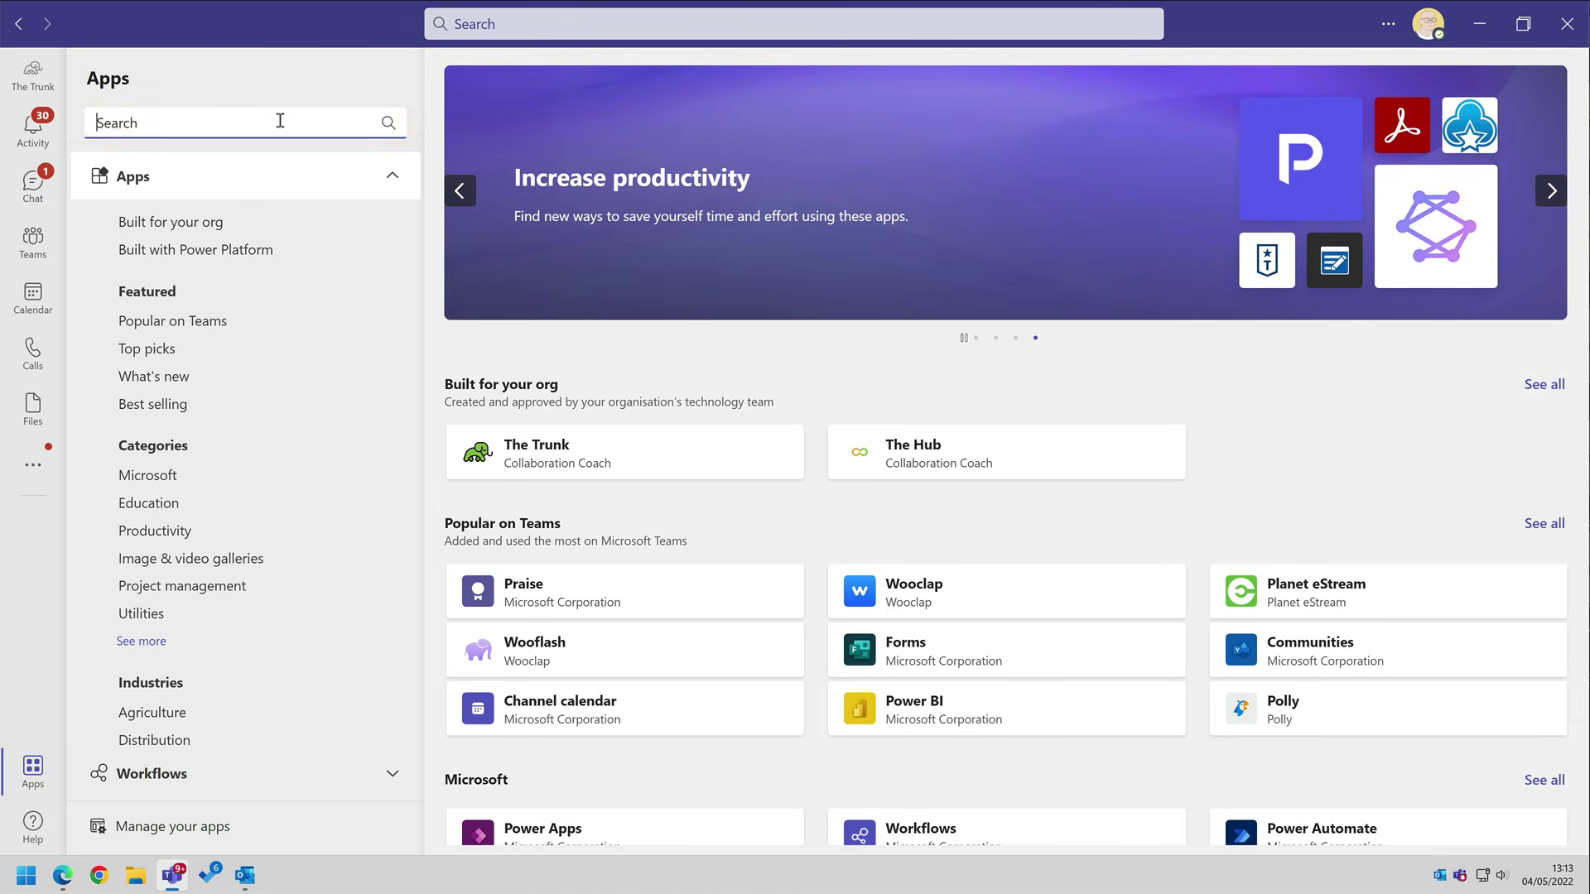
type("out o")
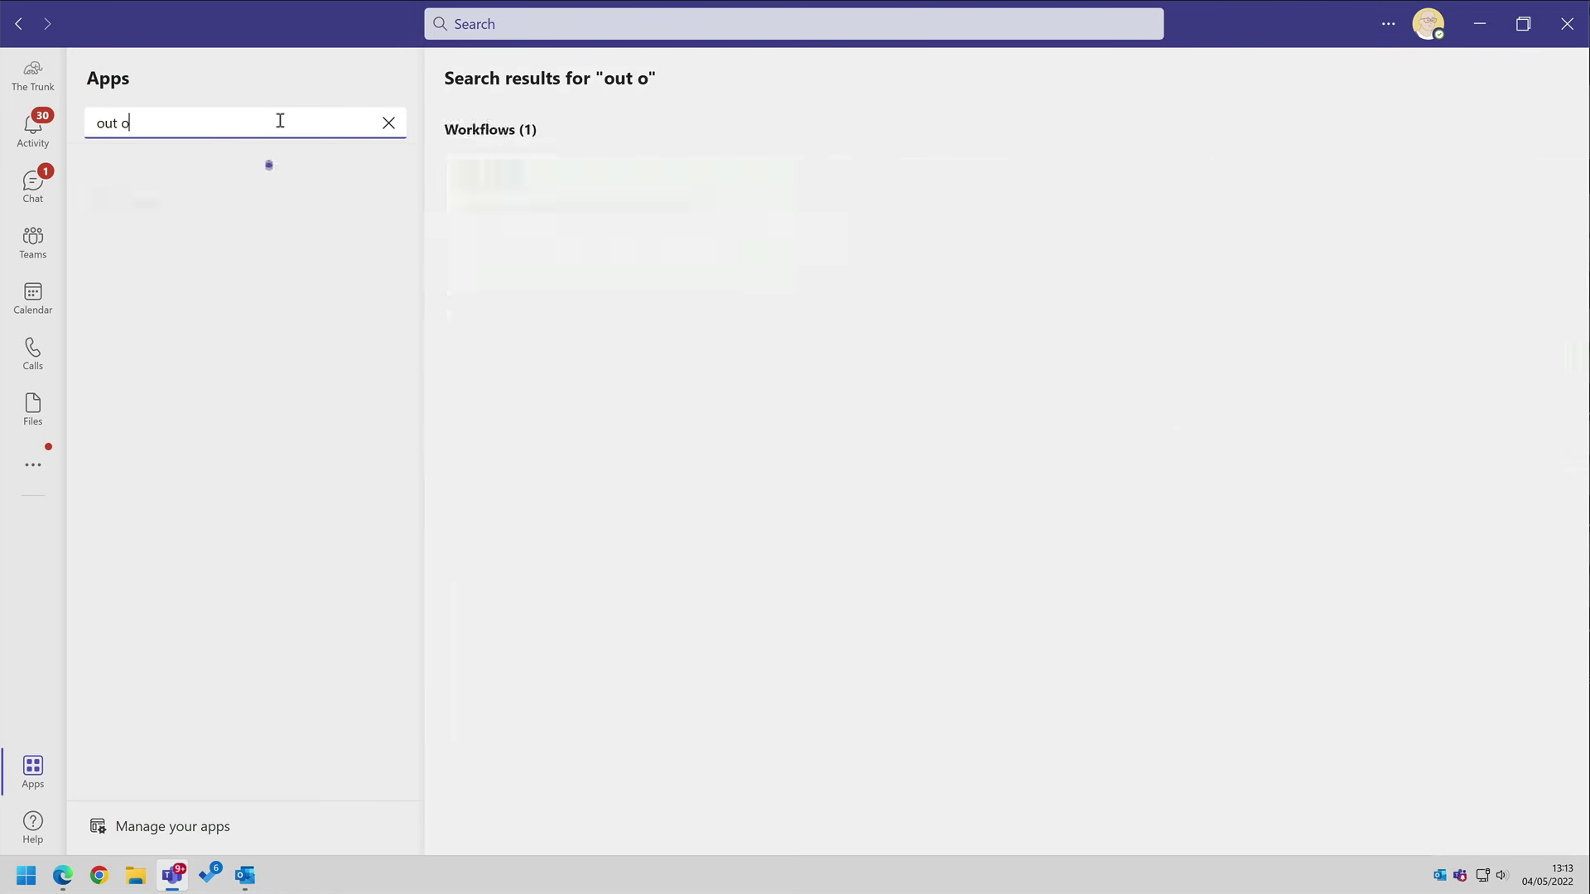
type("f office")
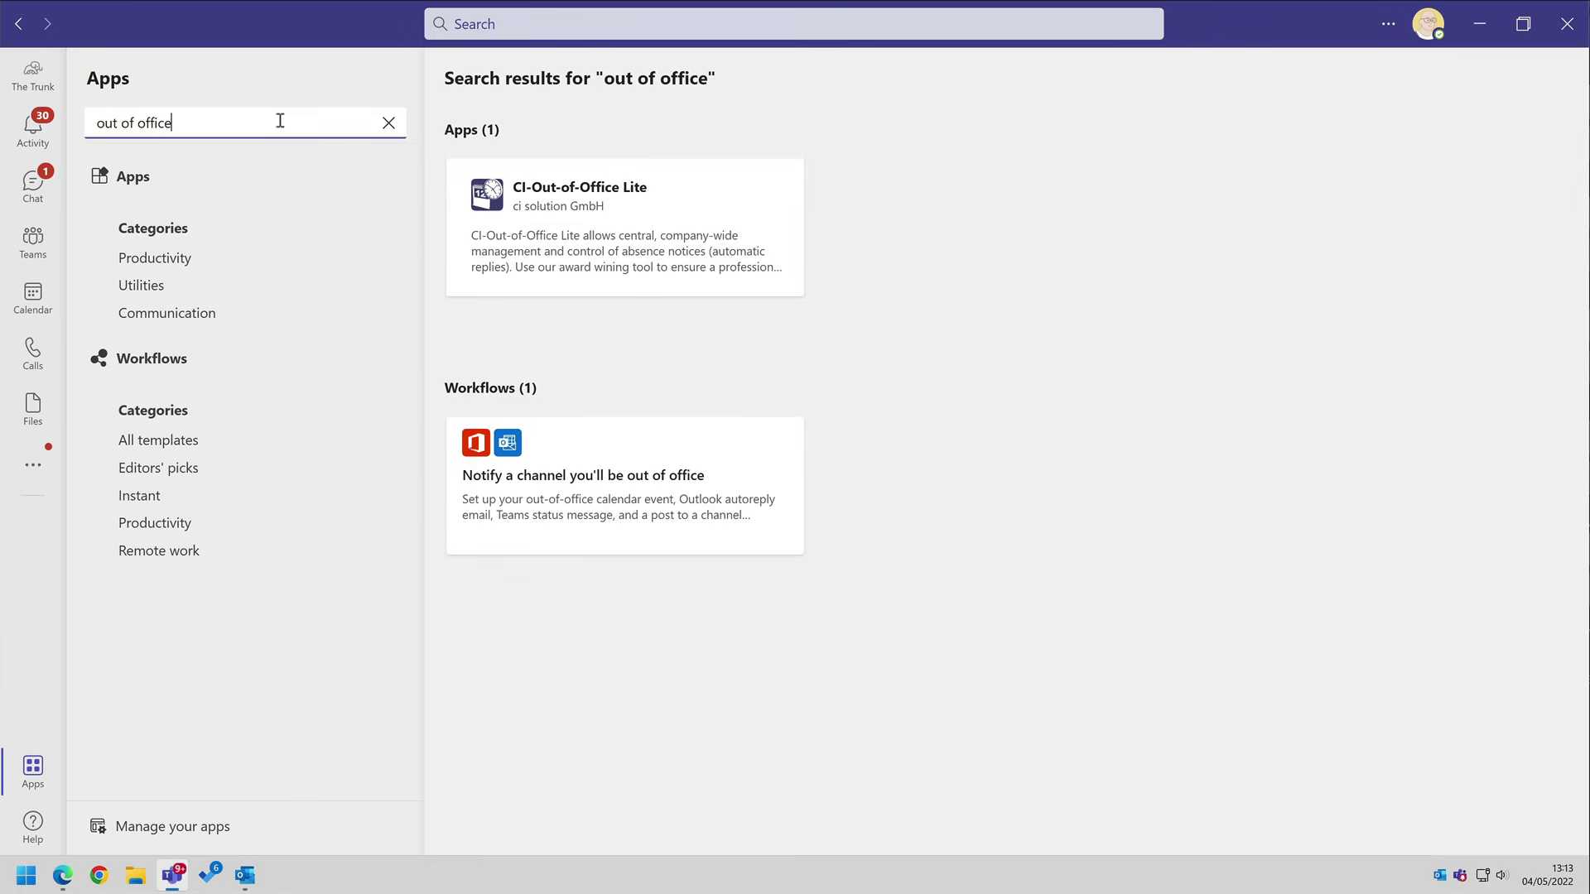
left_click(738, 472)
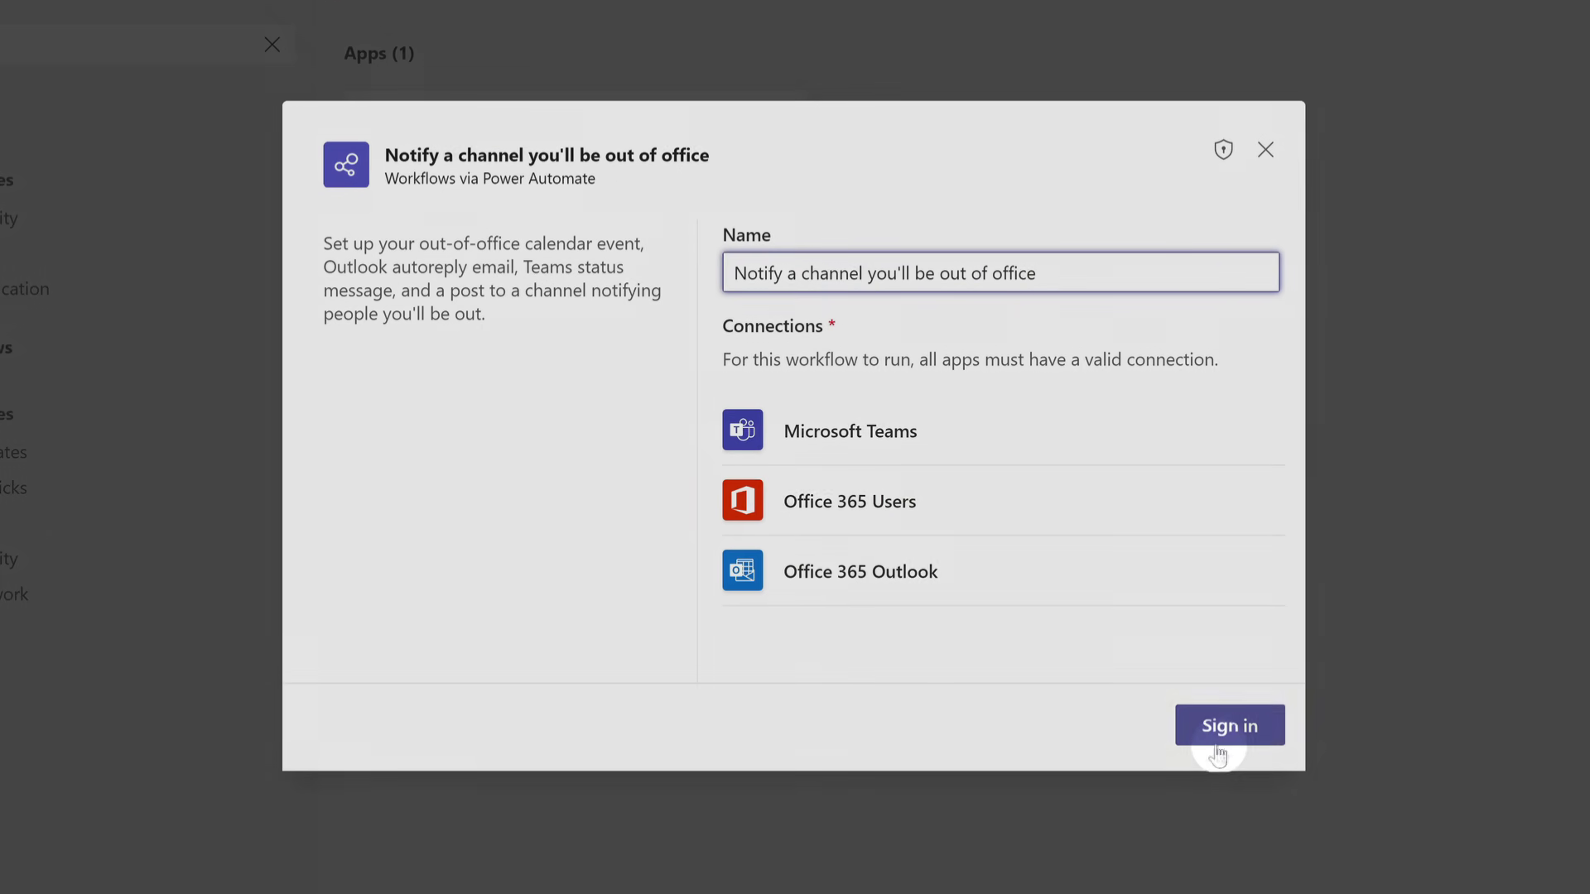
Step: Sign in to the out-of-office workflow's app connections and set the calendar for saving the event to Calendar
left_click(1217, 745)
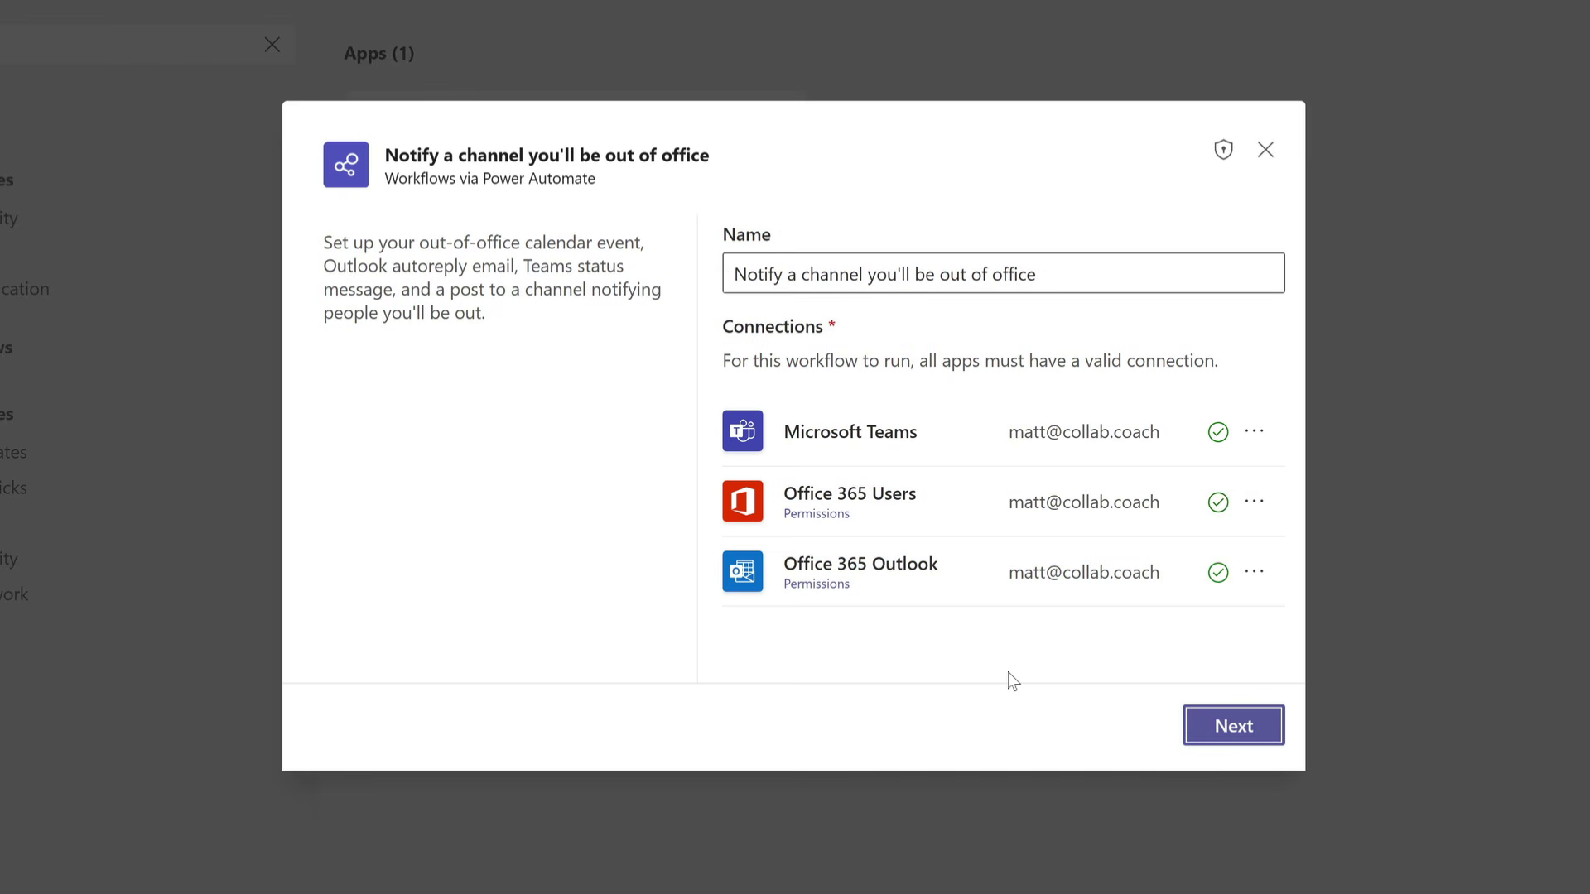
left_click(1211, 727)
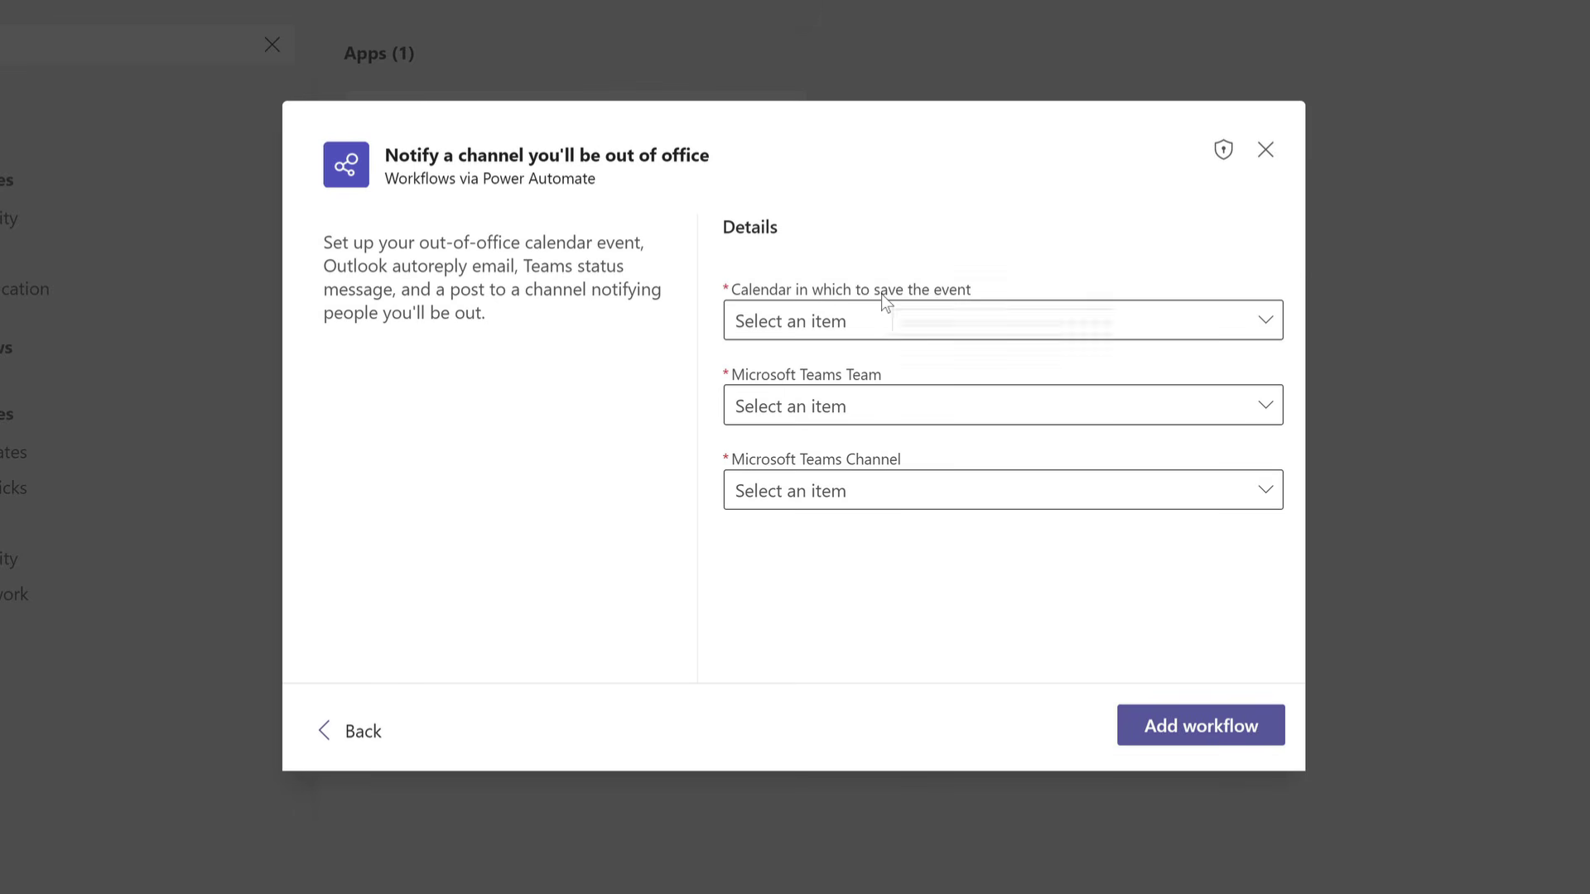
left_click(915, 318)
scroll(1282, 468, "down", 1)
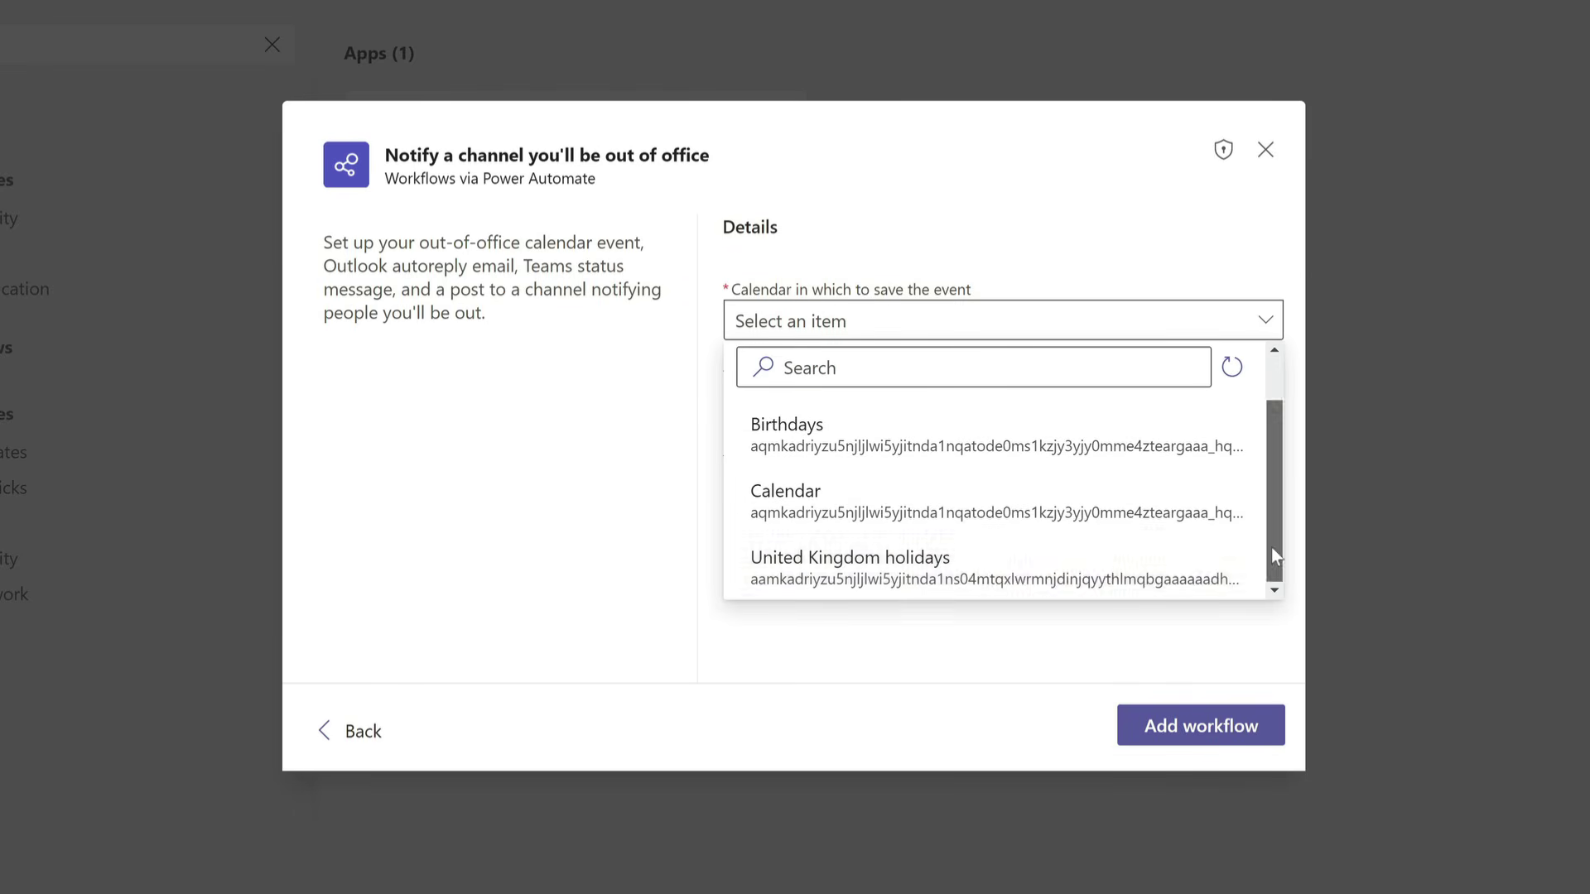
left_click(958, 500)
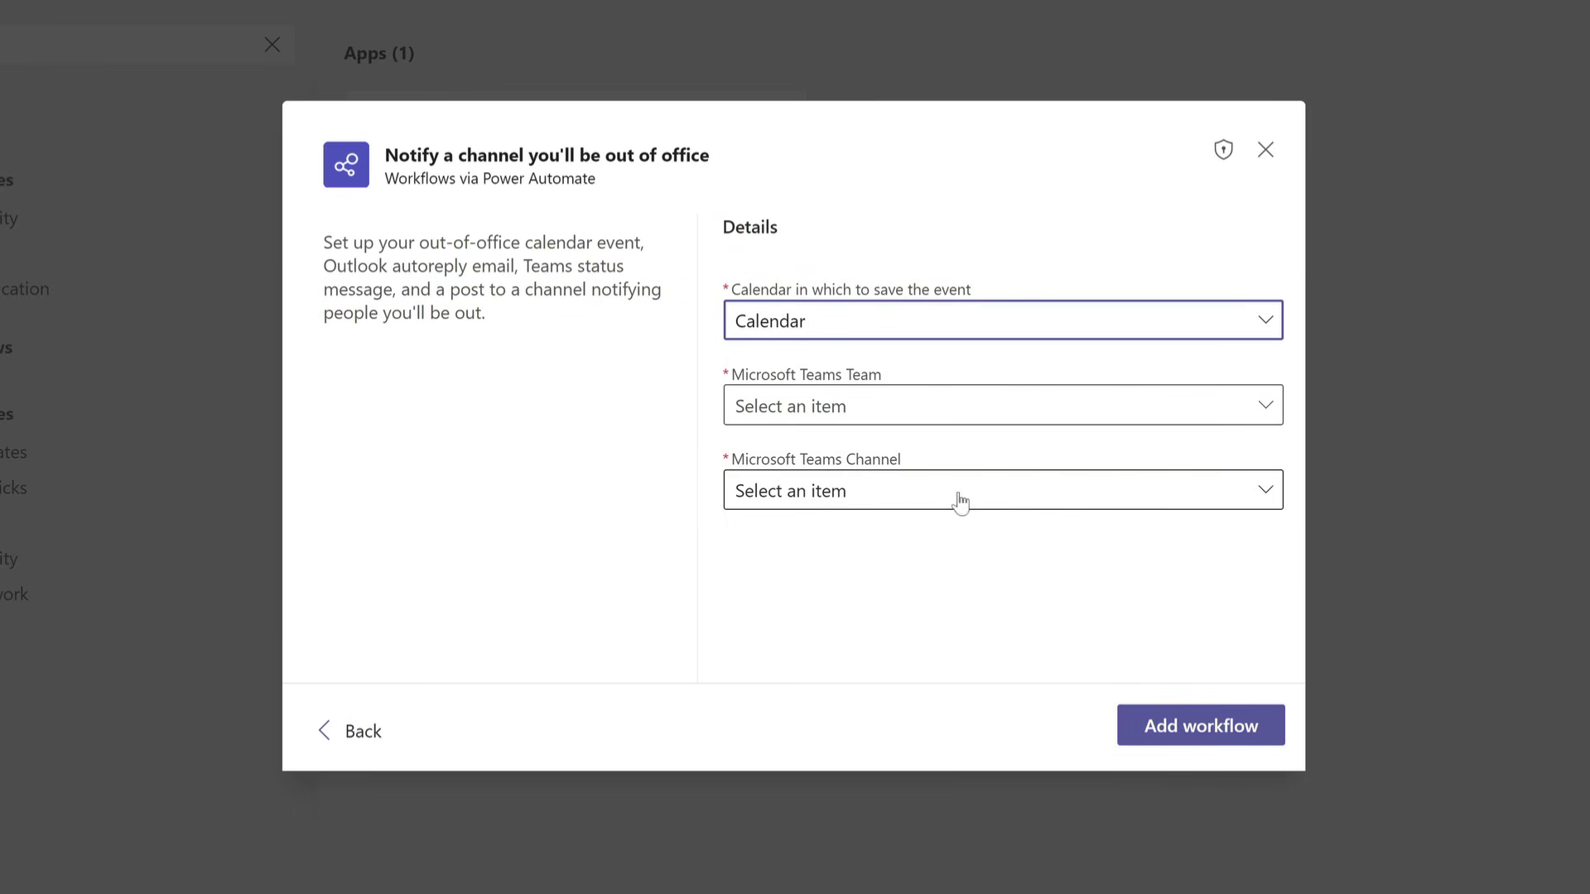
Step: Set the workflow's Microsoft Teams team to Coaching and its channel to General, and add the workflow
left_click(916, 419)
left_click(866, 586)
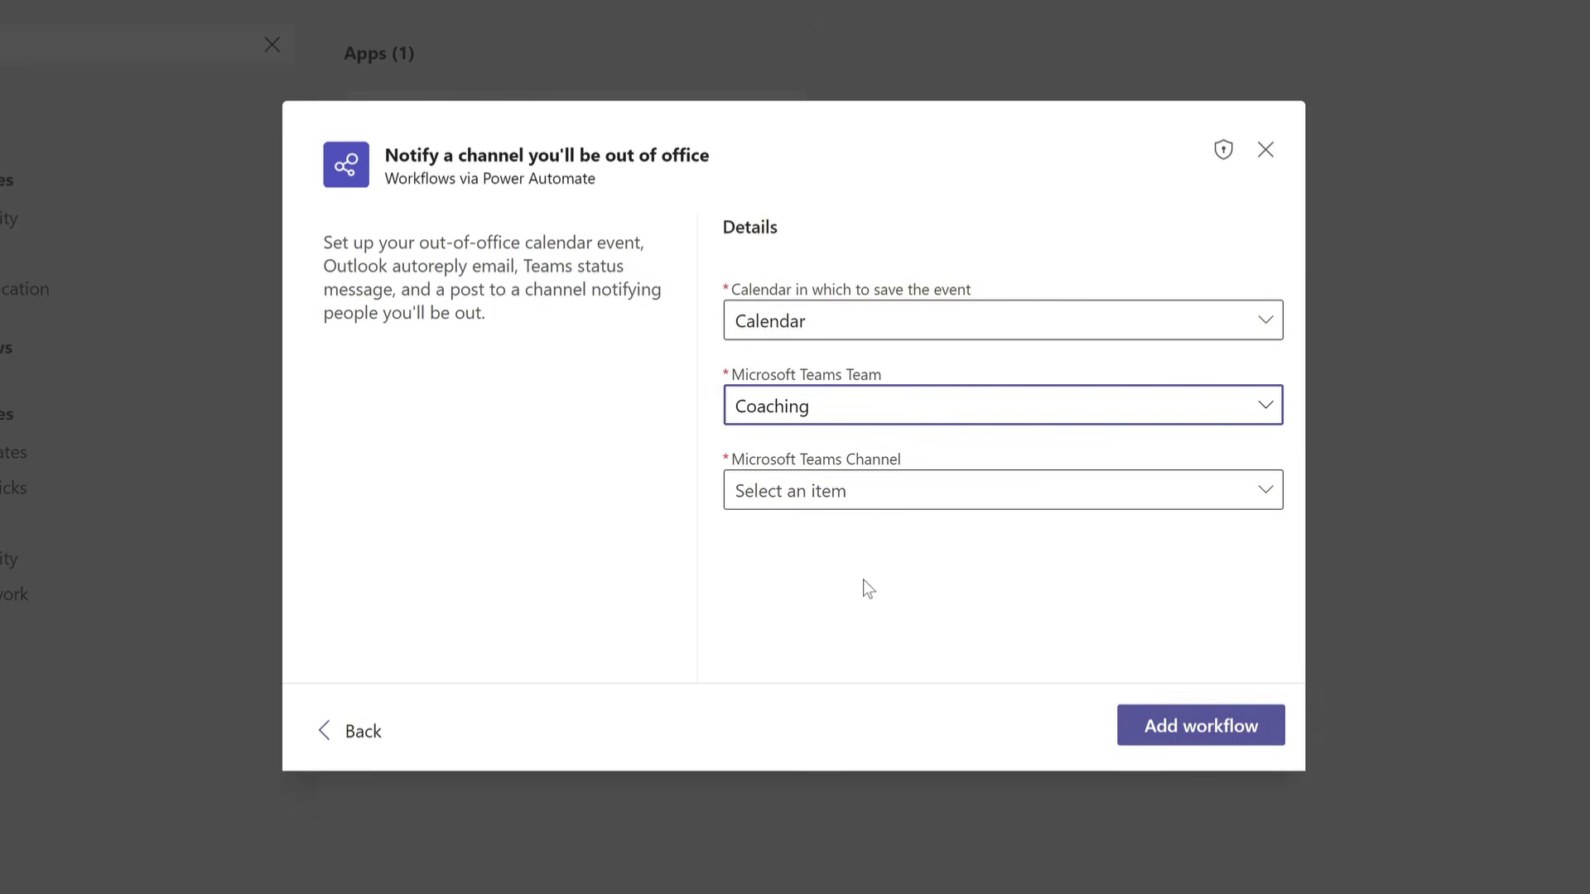
left_click(842, 491)
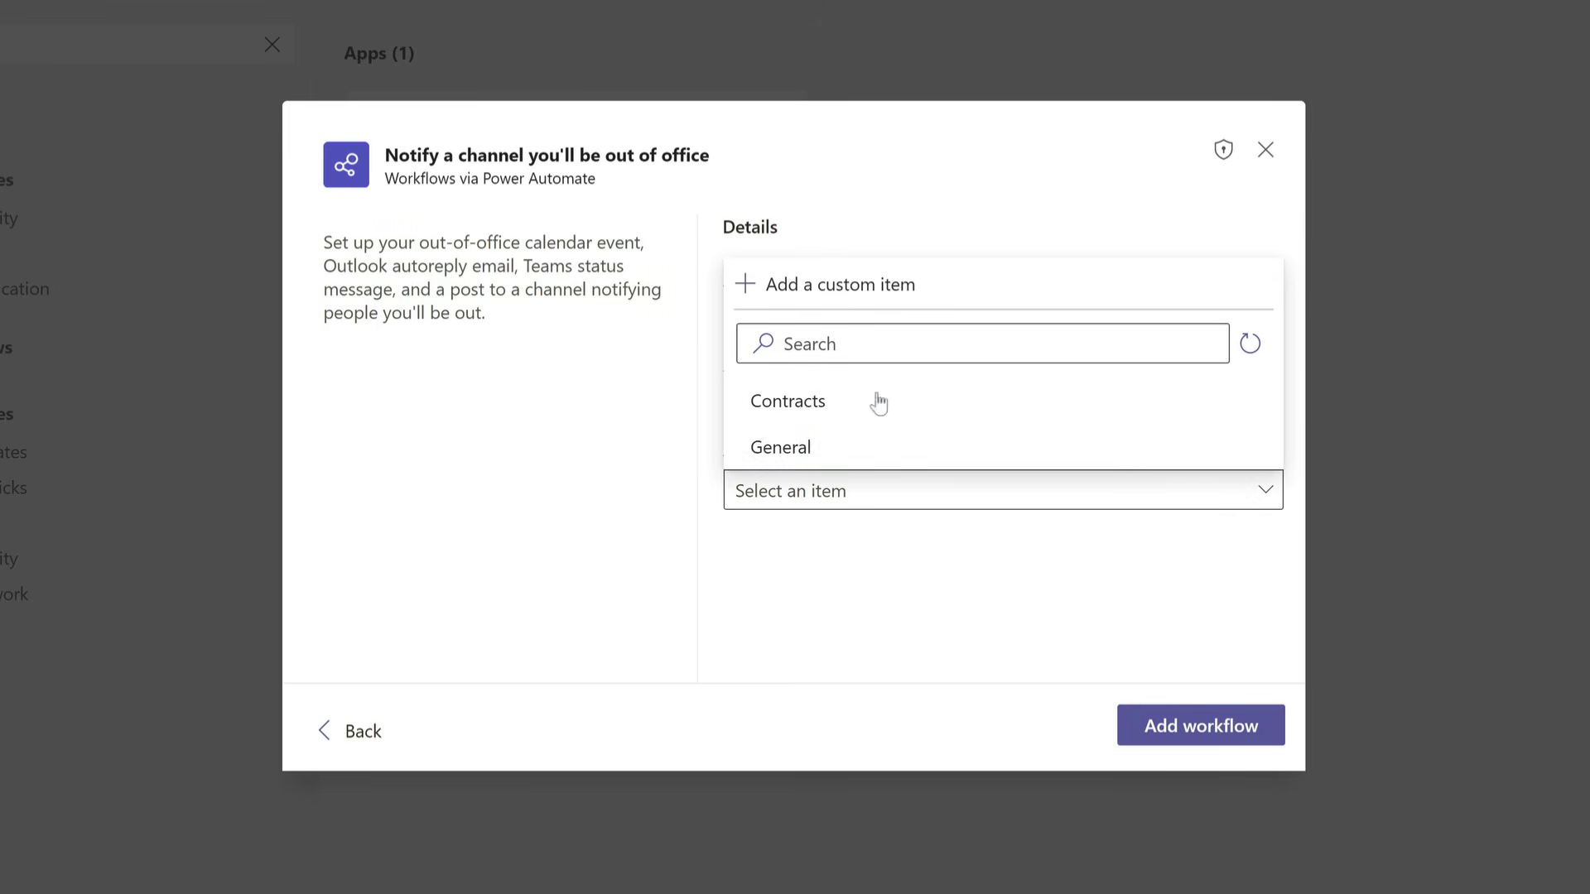
left_click(877, 447)
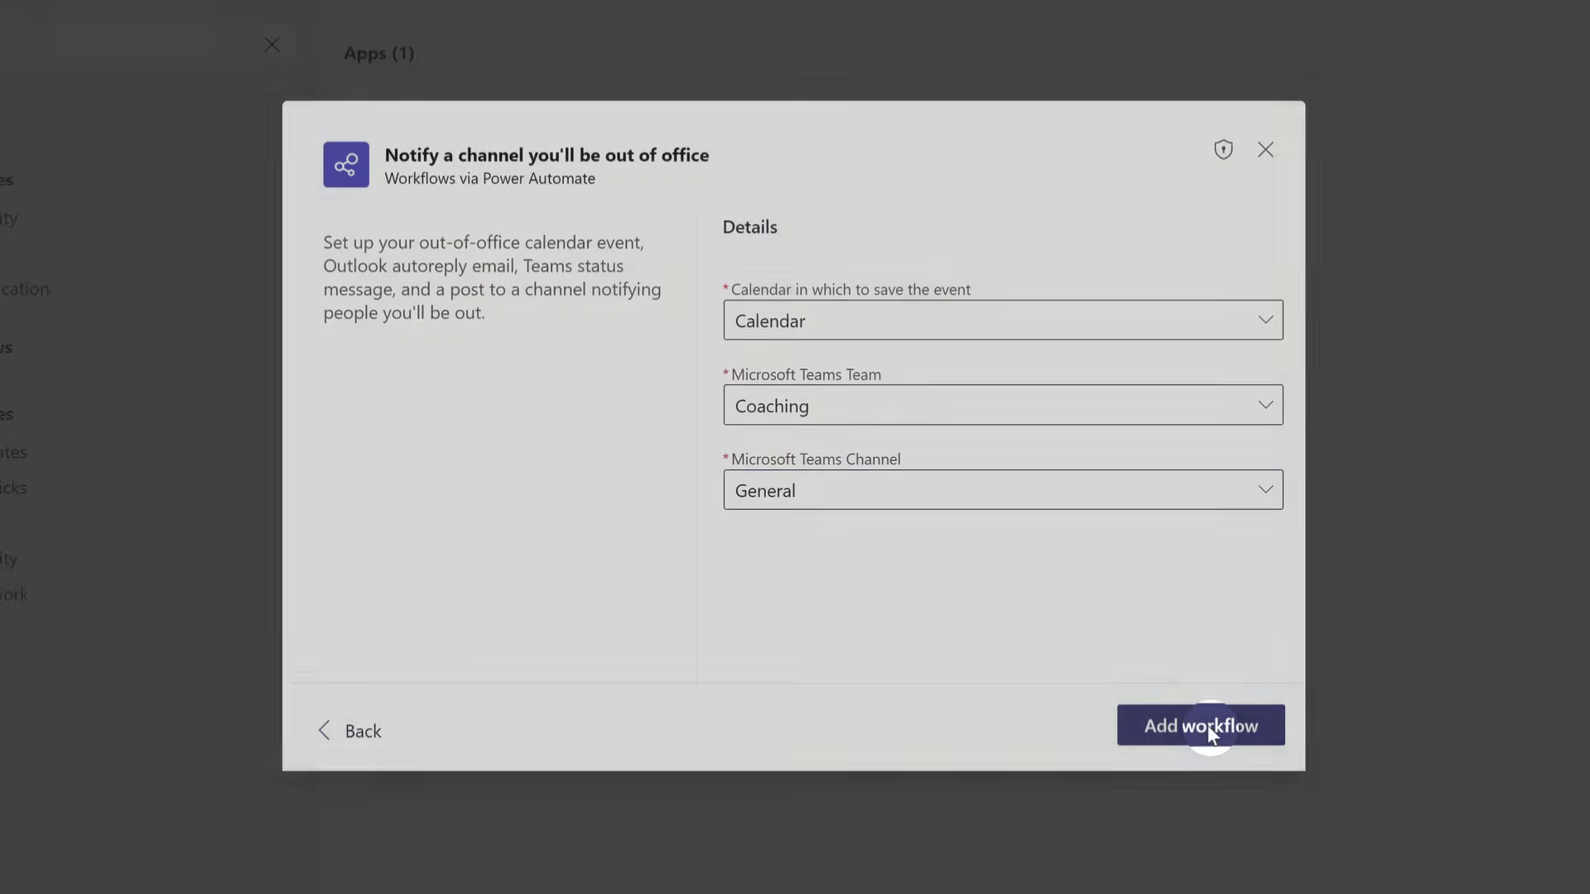
left_click(1207, 725)
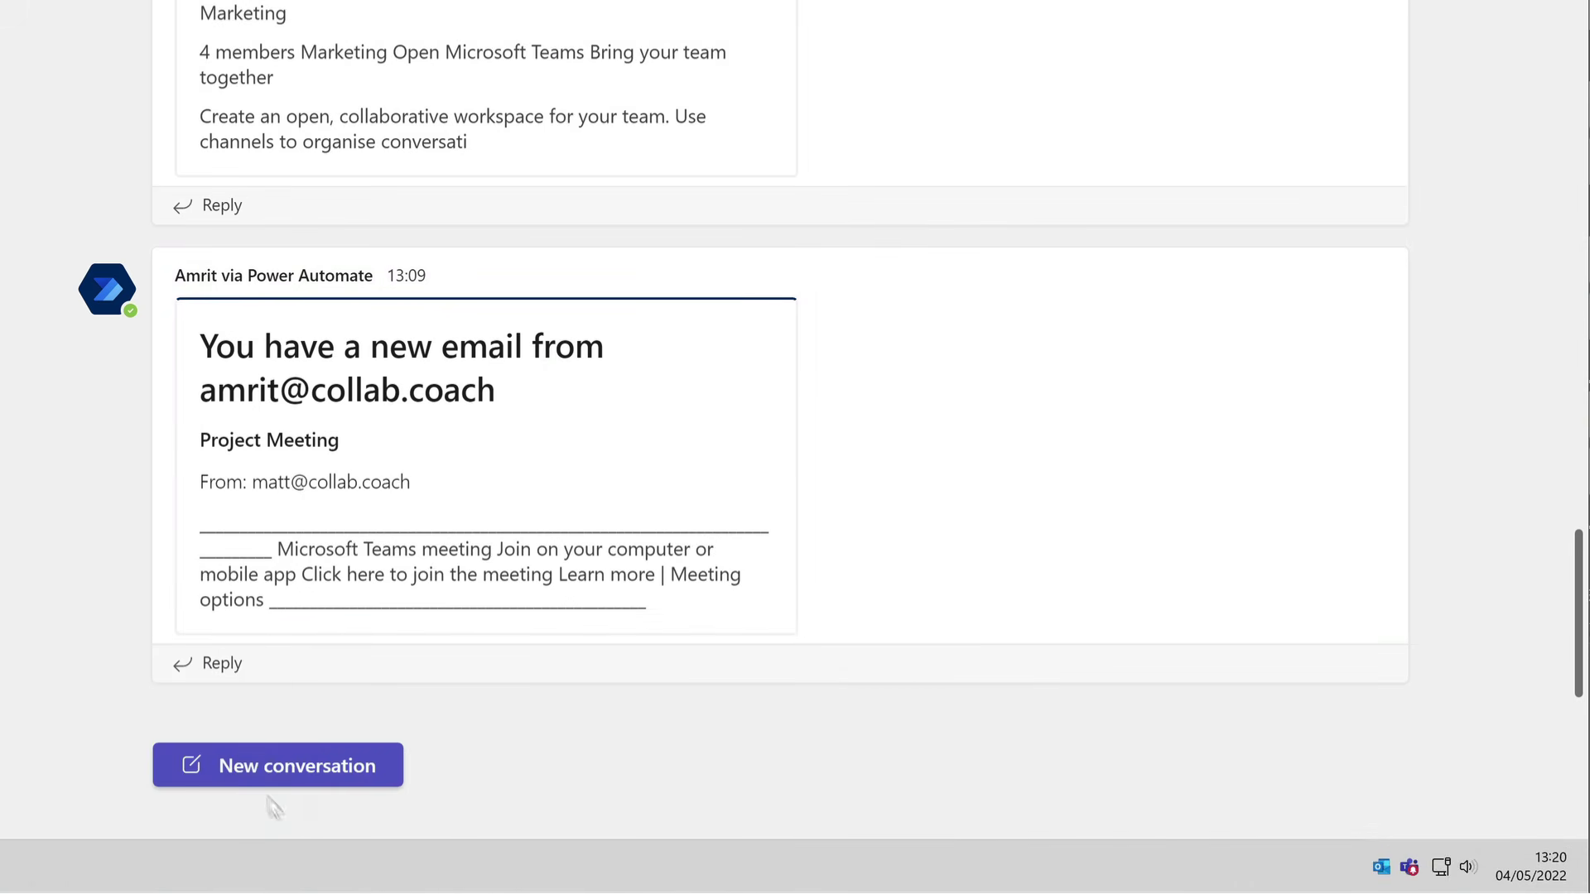
Step: Run the "Notify a channel you'll be out of office" workflow from a new conversation in the General channel and continue to its form
left_click(260, 756)
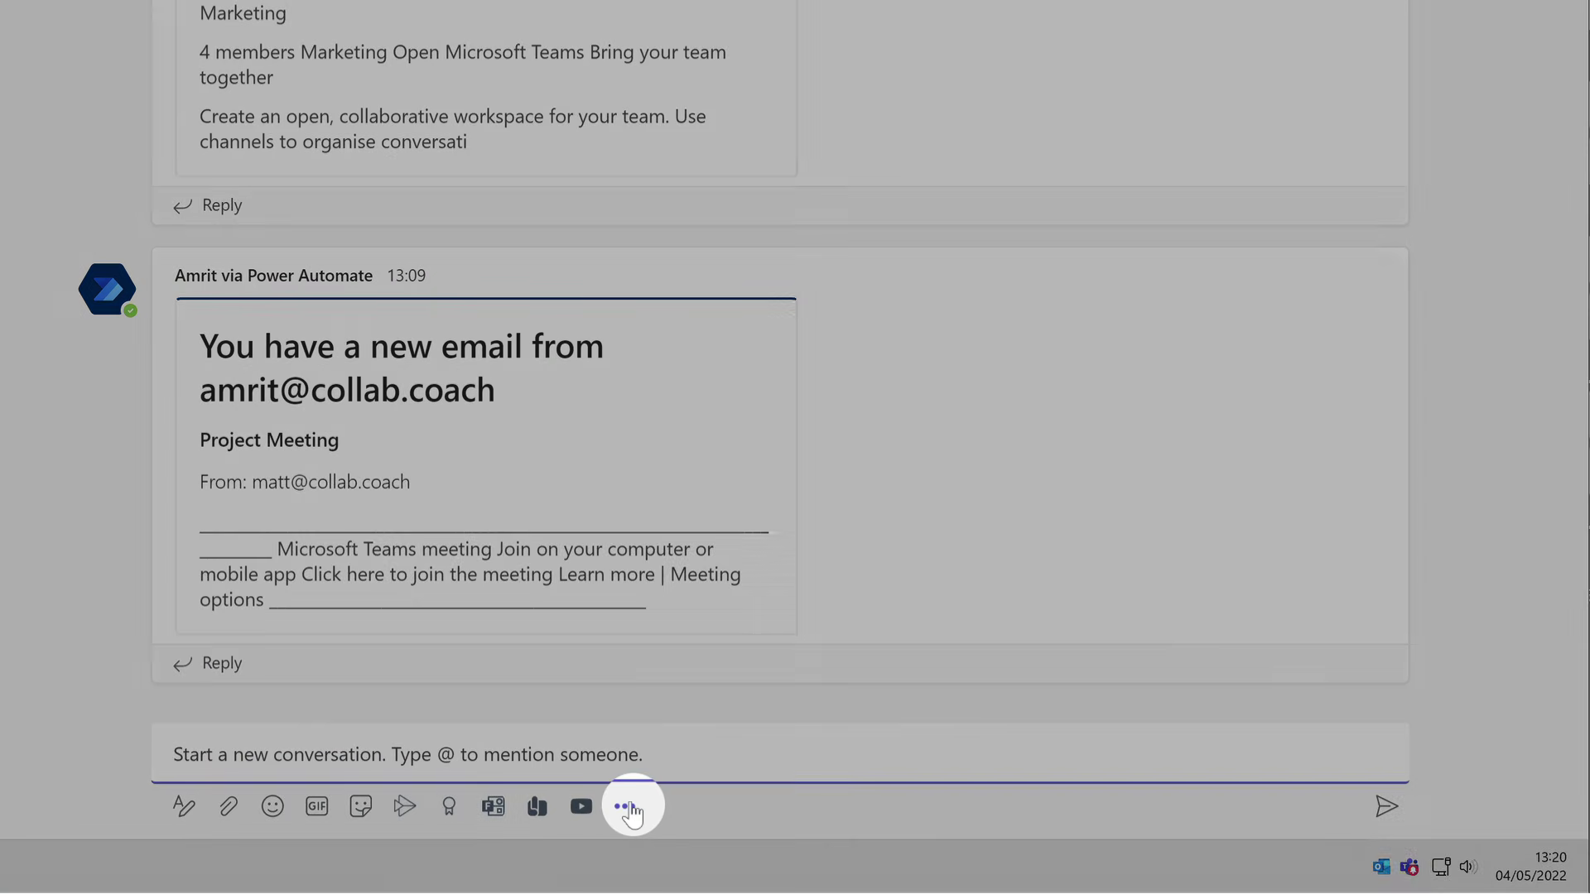
left_click(625, 807)
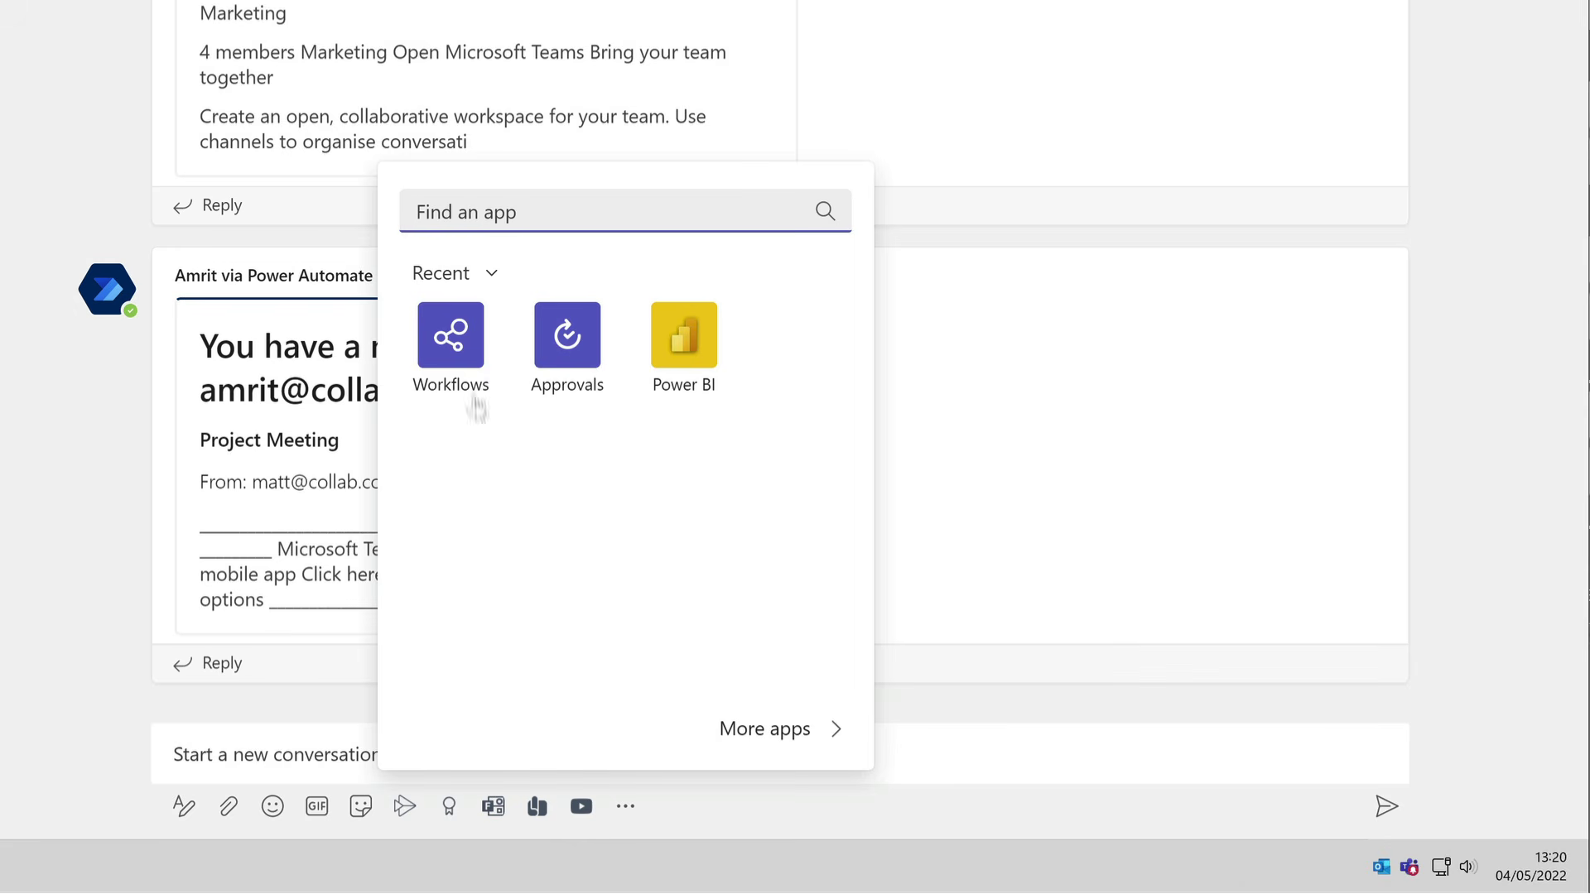
left_click(454, 346)
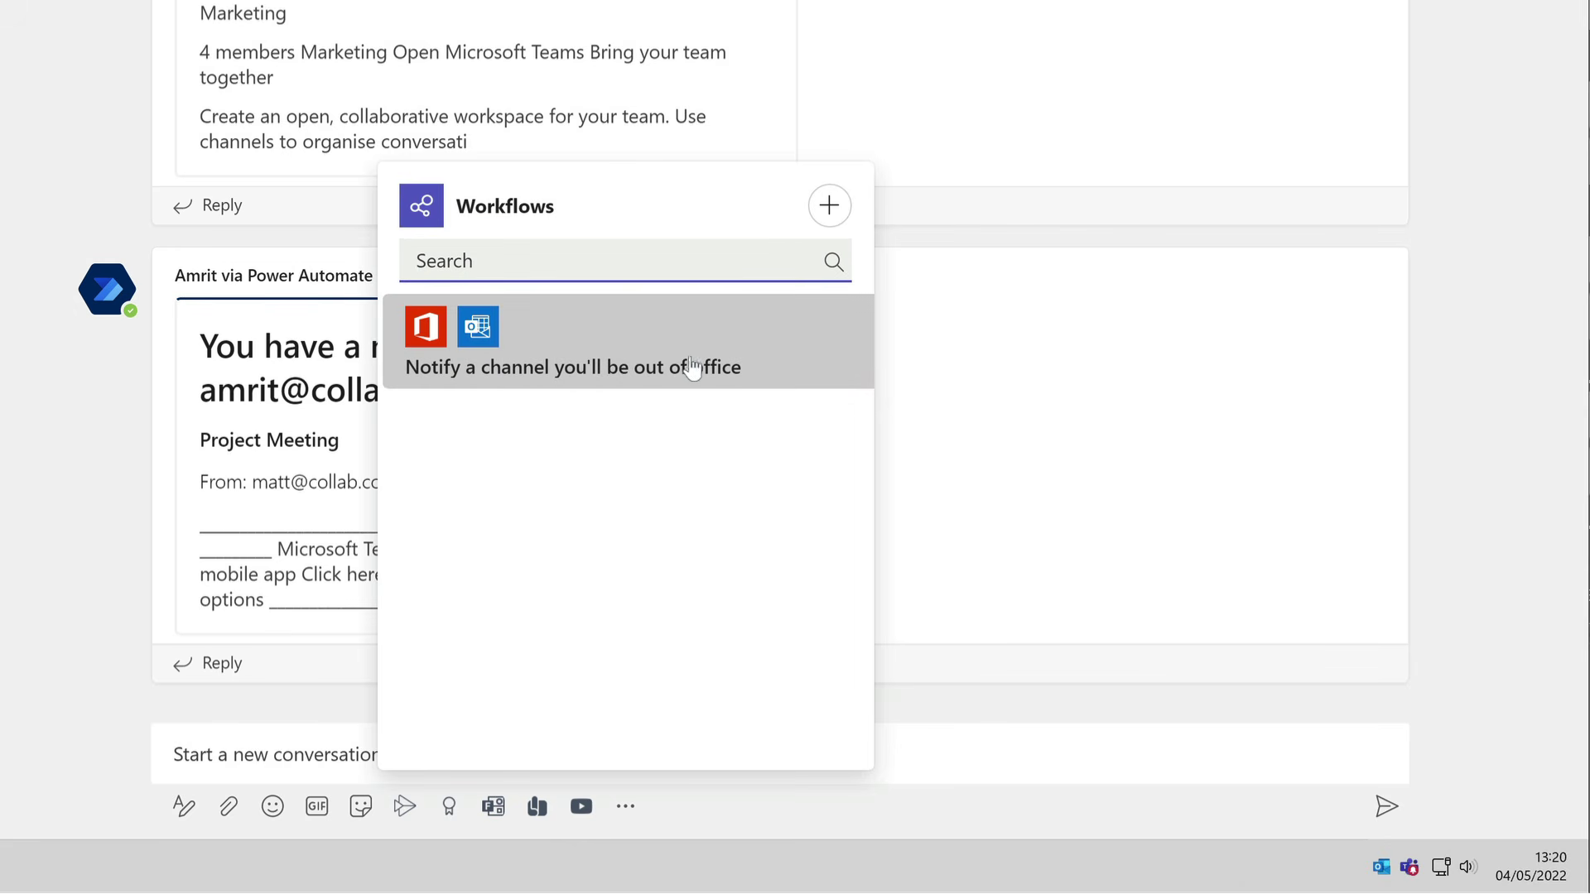
left_click(674, 335)
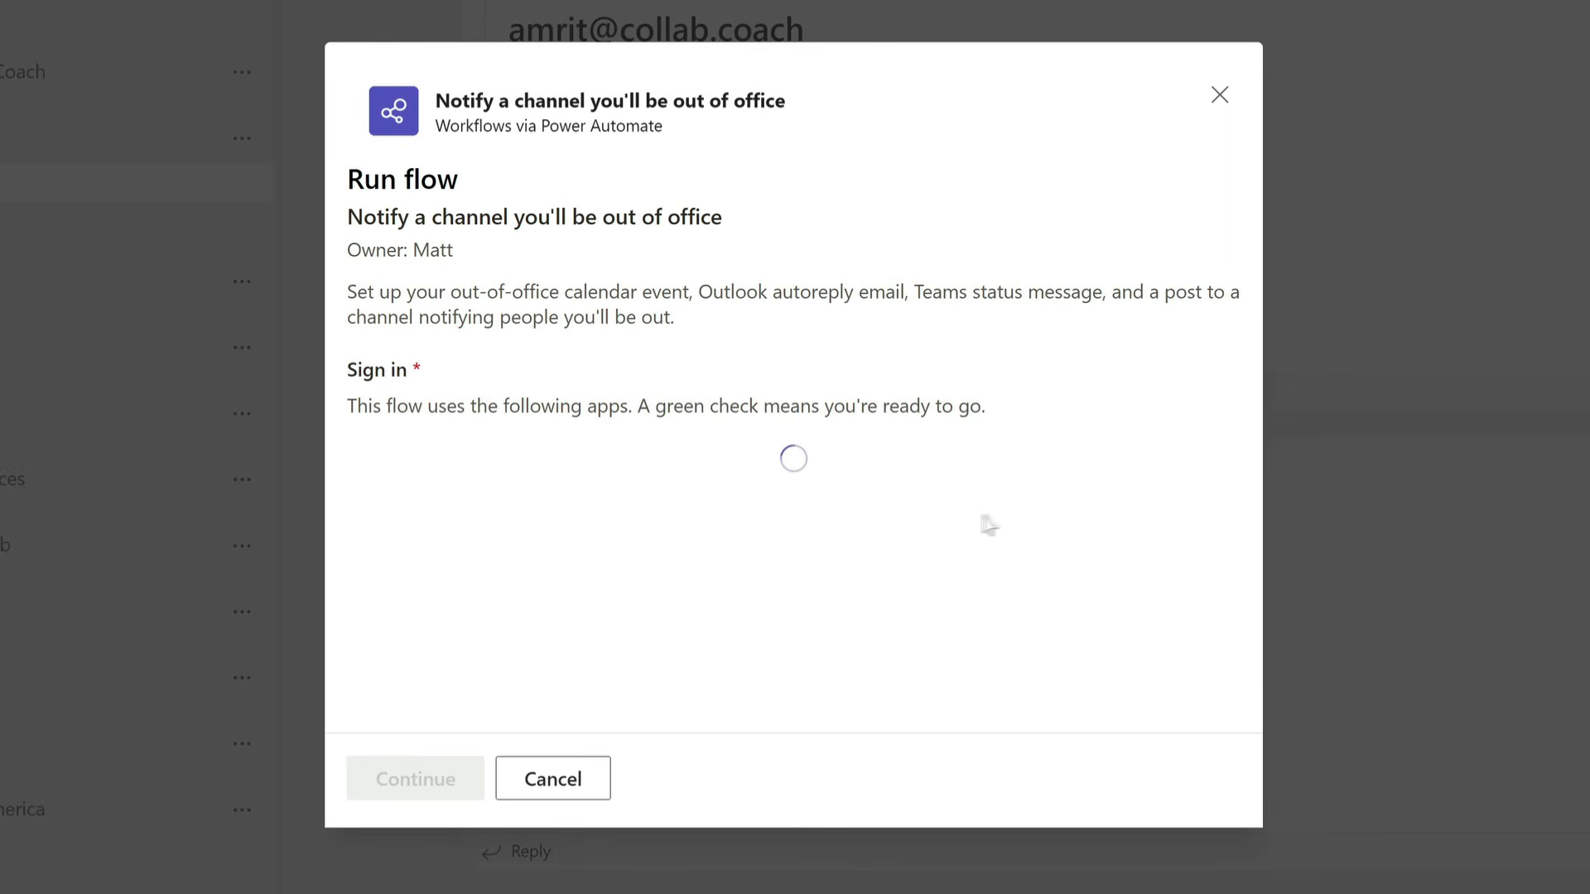
left_click(399, 788)
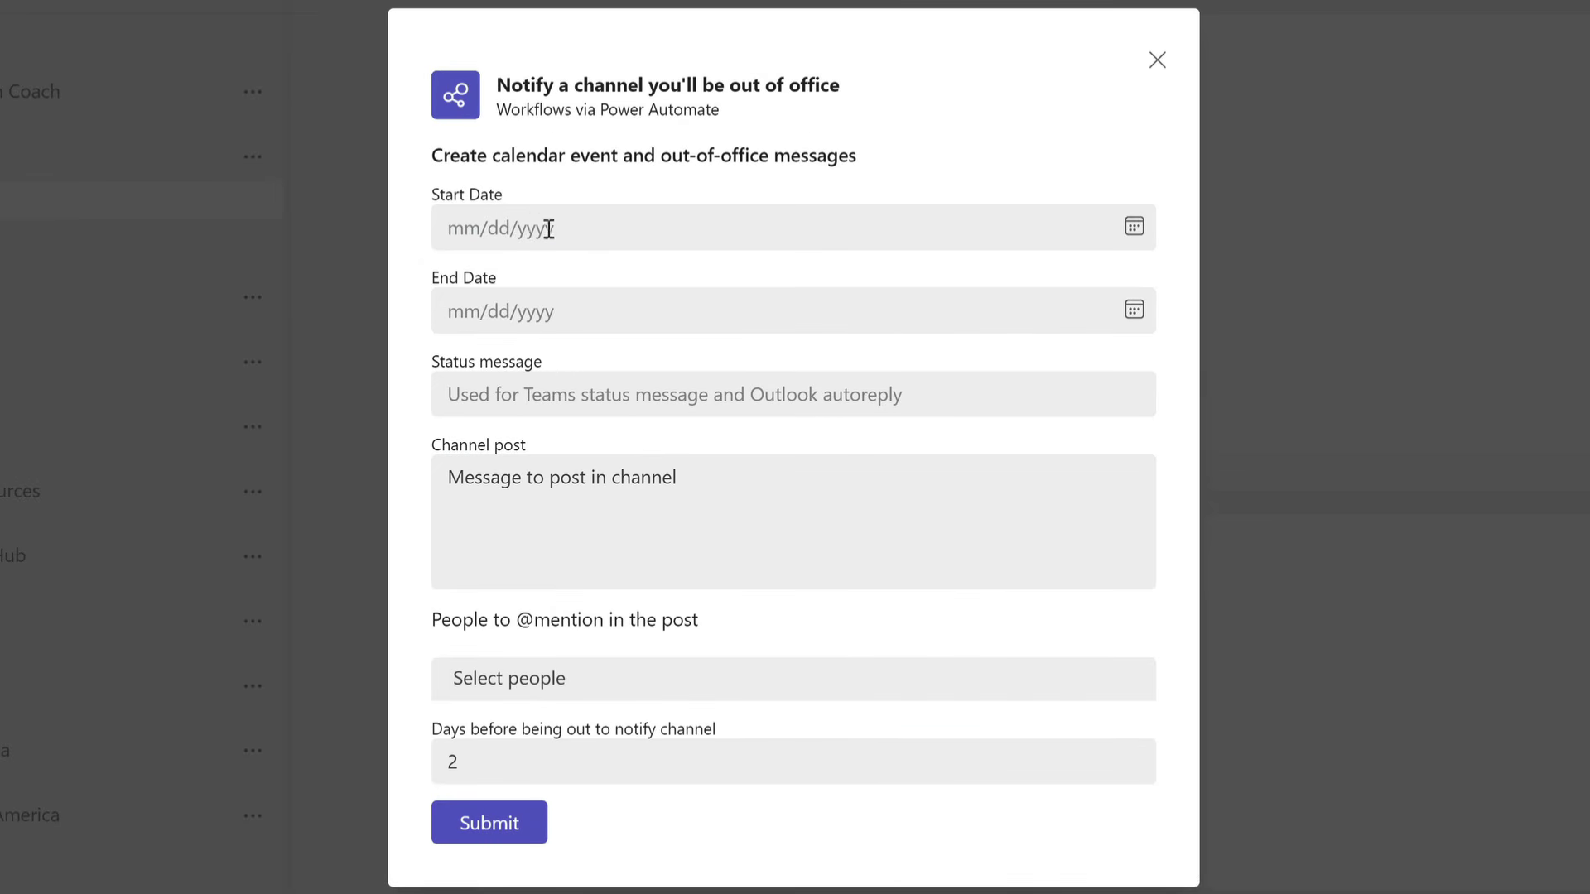
Step: Submit dates 4–6 May 2022, status "I'm OOF!", post "I'm out of office from Weds to Friday, ping me on whatsapp if you need me." and colleague mentions
left_click(549, 228)
left_click(625, 358)
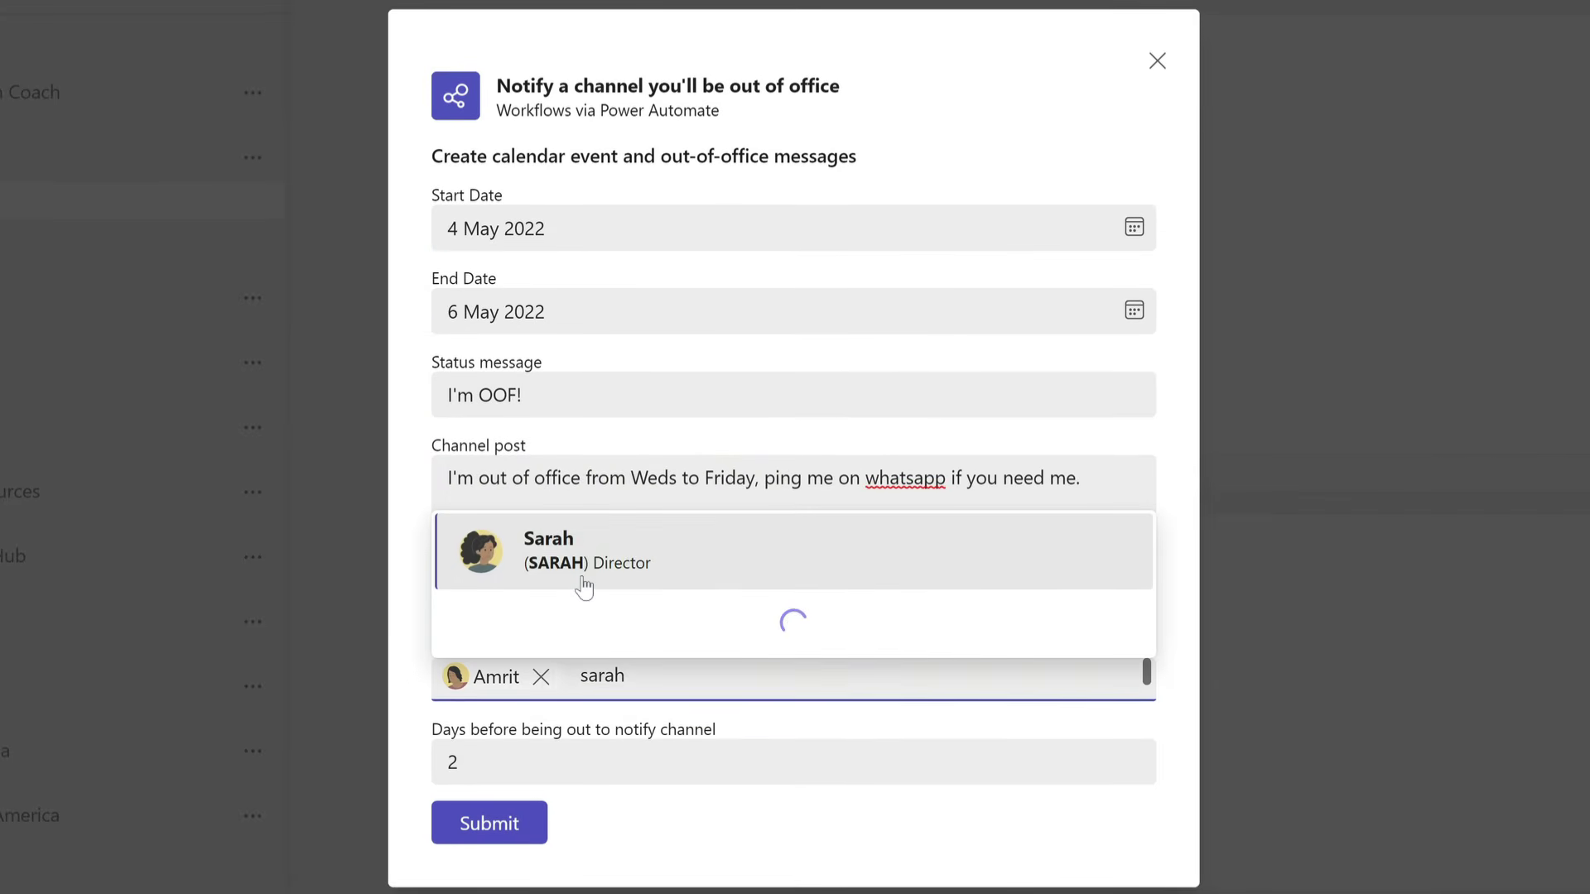
left_click(585, 570)
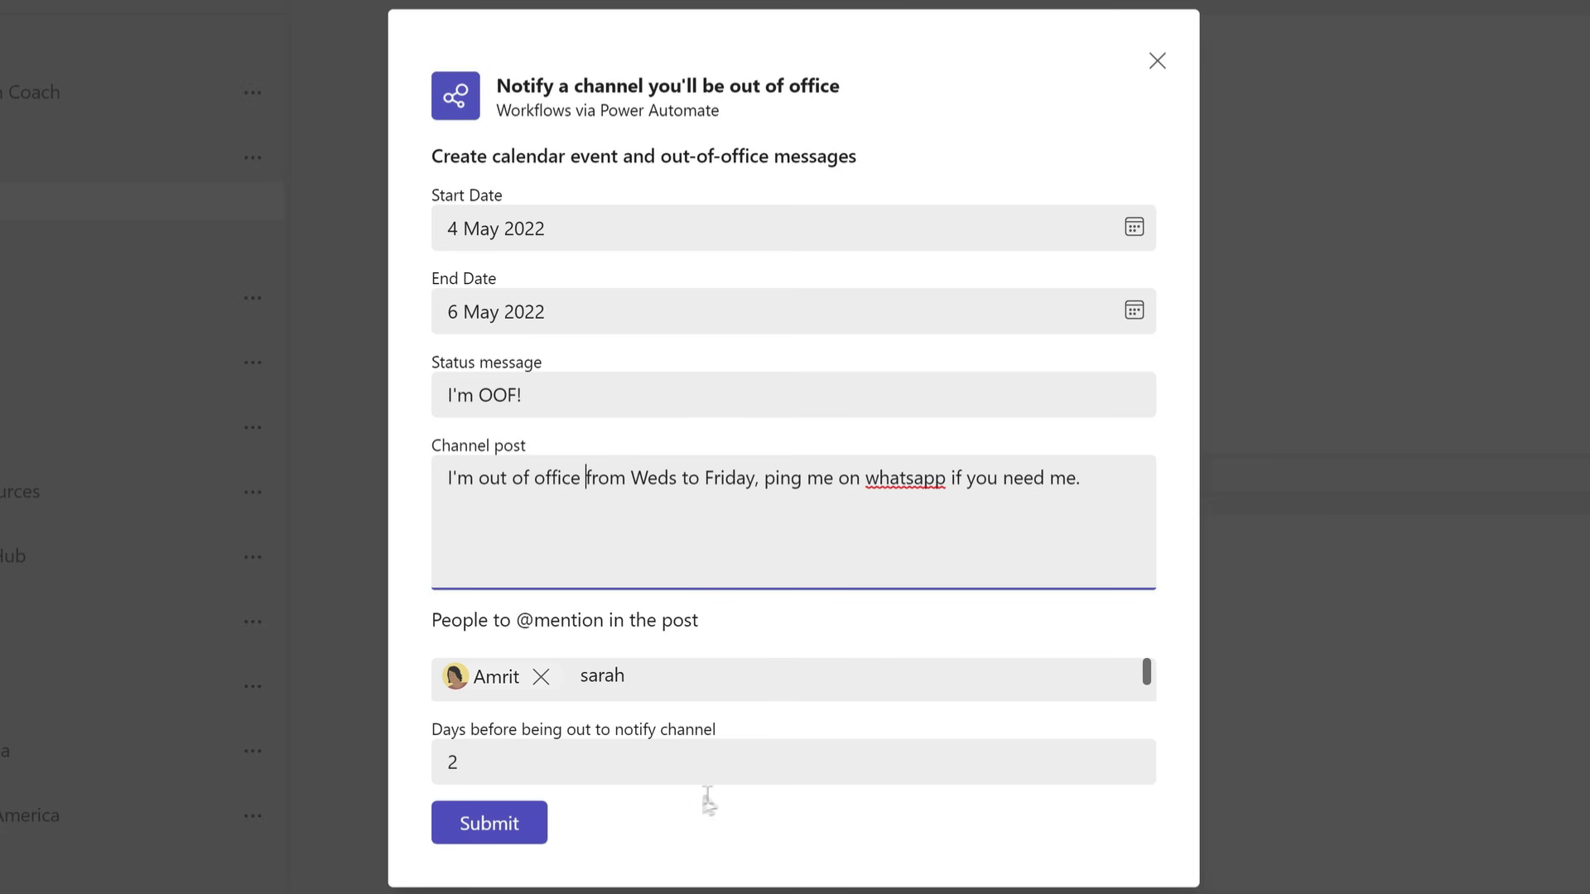
left_click(471, 820)
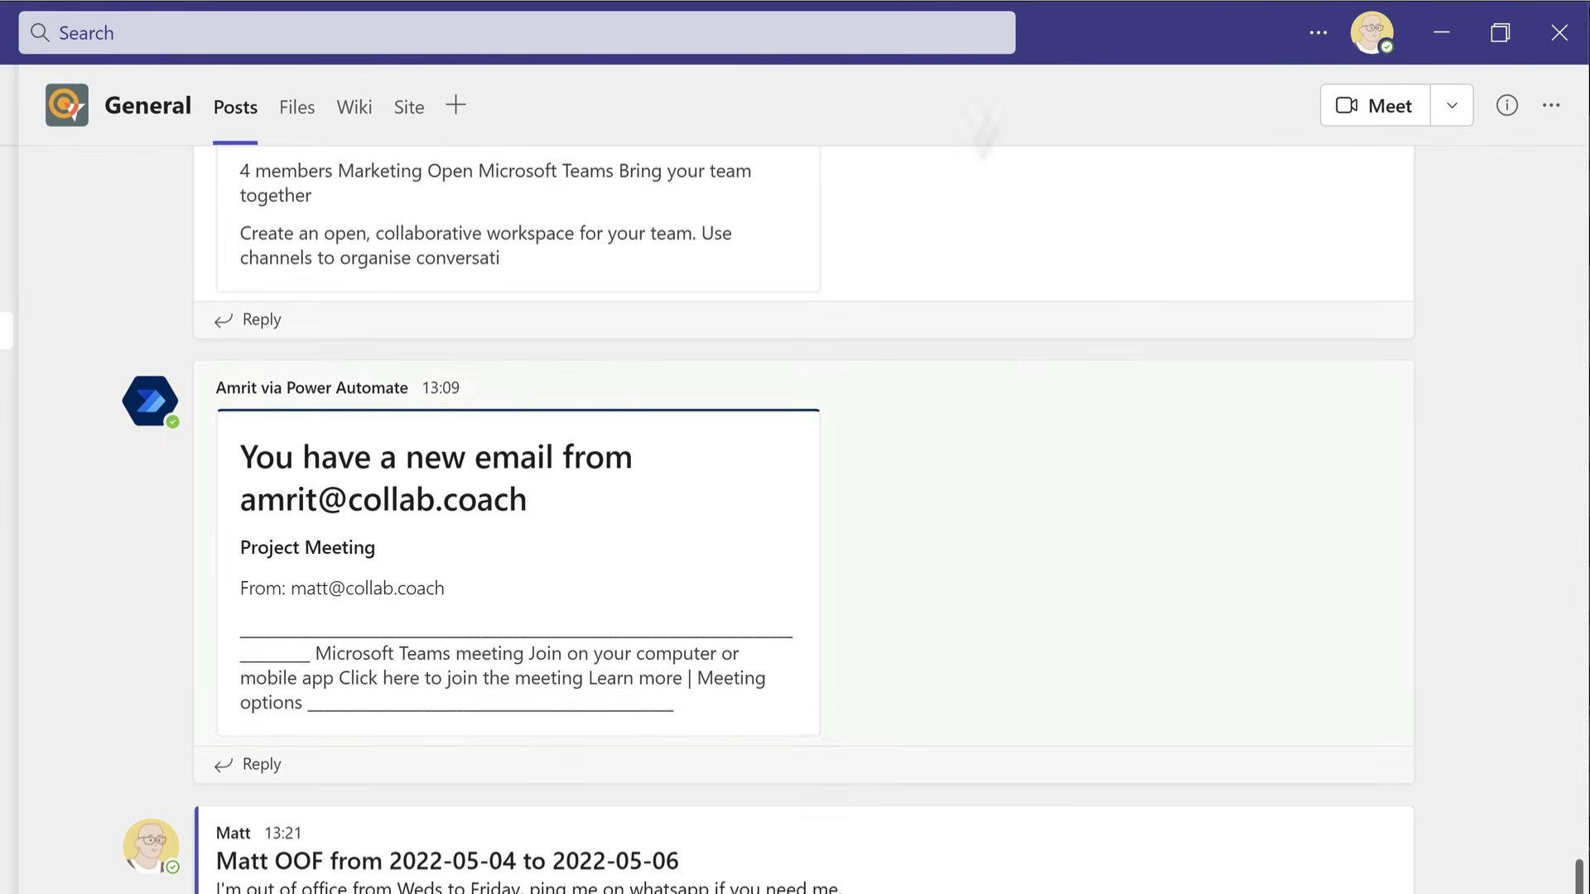
Step: Check the out-of-office status message on the profile and the out-of-office event in the calendar
left_click(1374, 35)
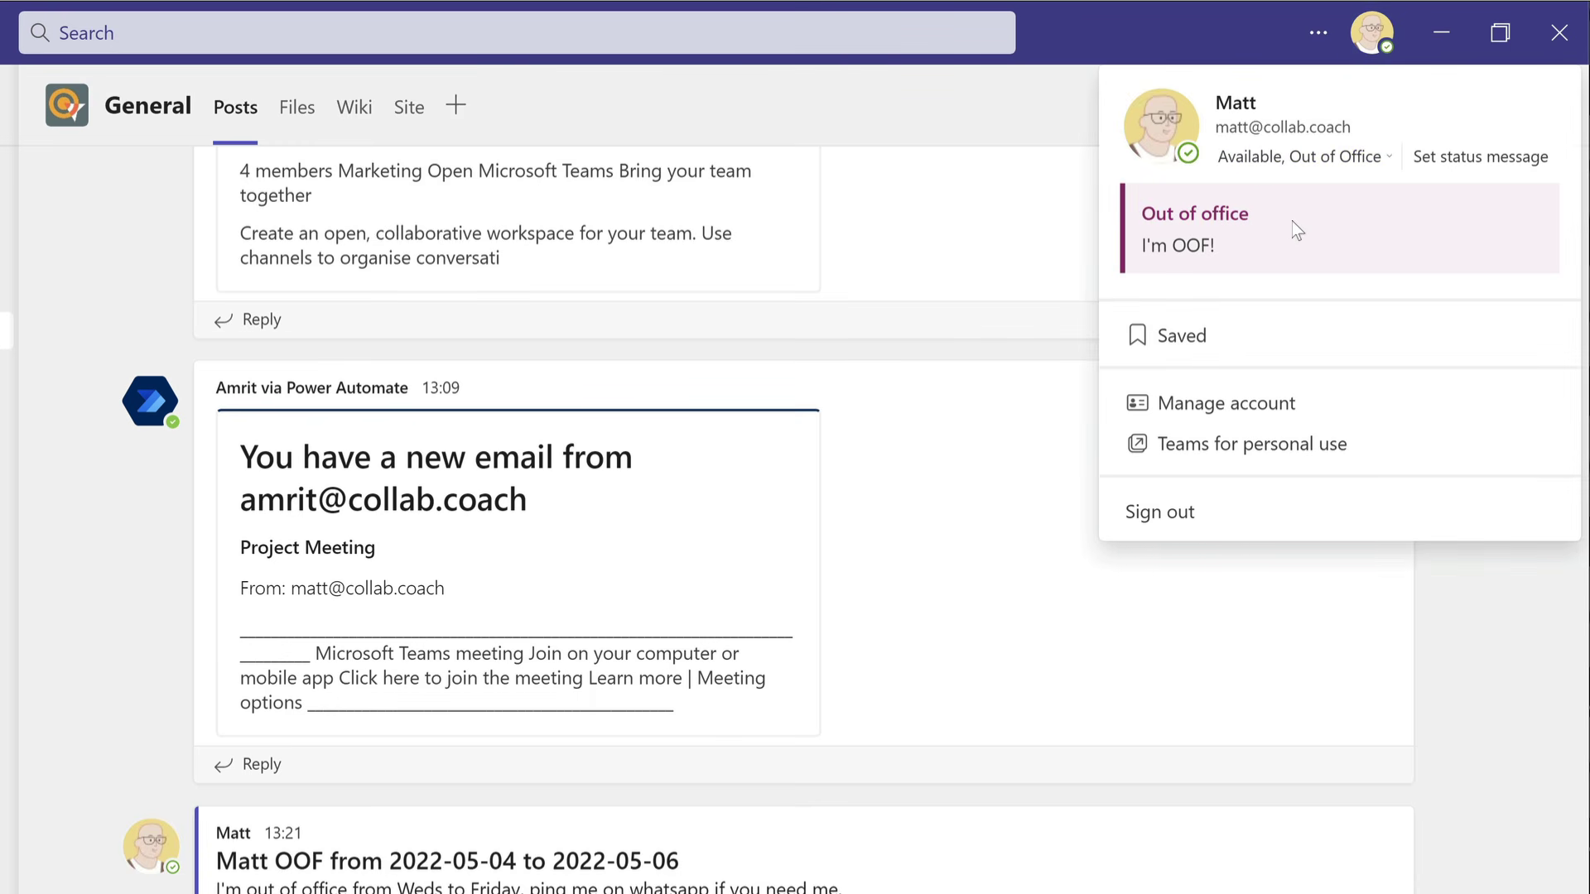
left_click(111, 258)
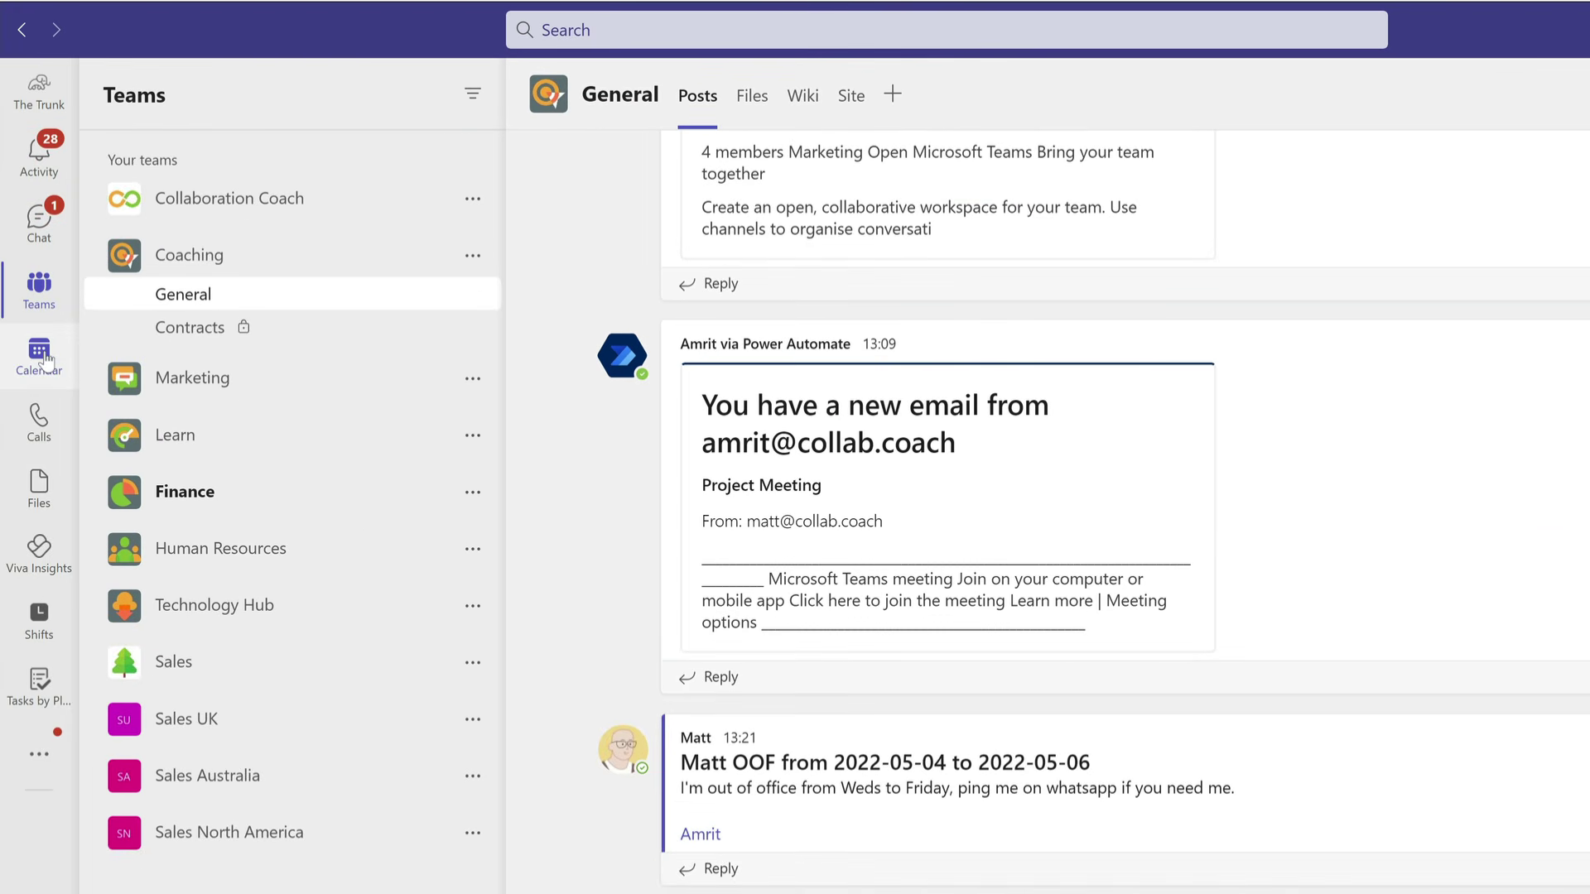
left_click(40, 351)
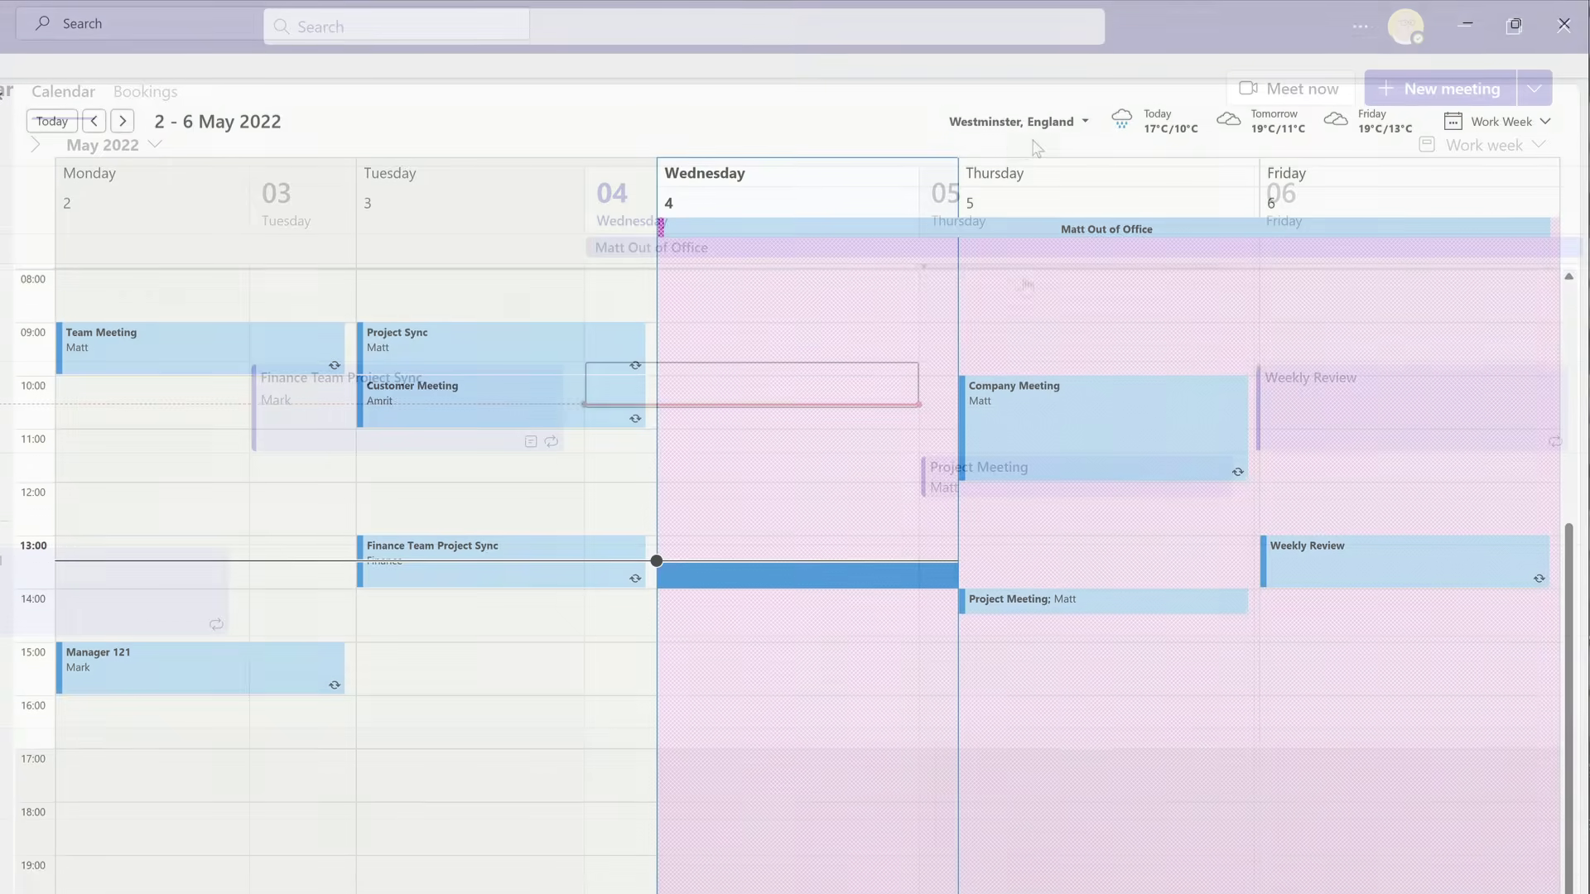
mouse_move(903, 228)
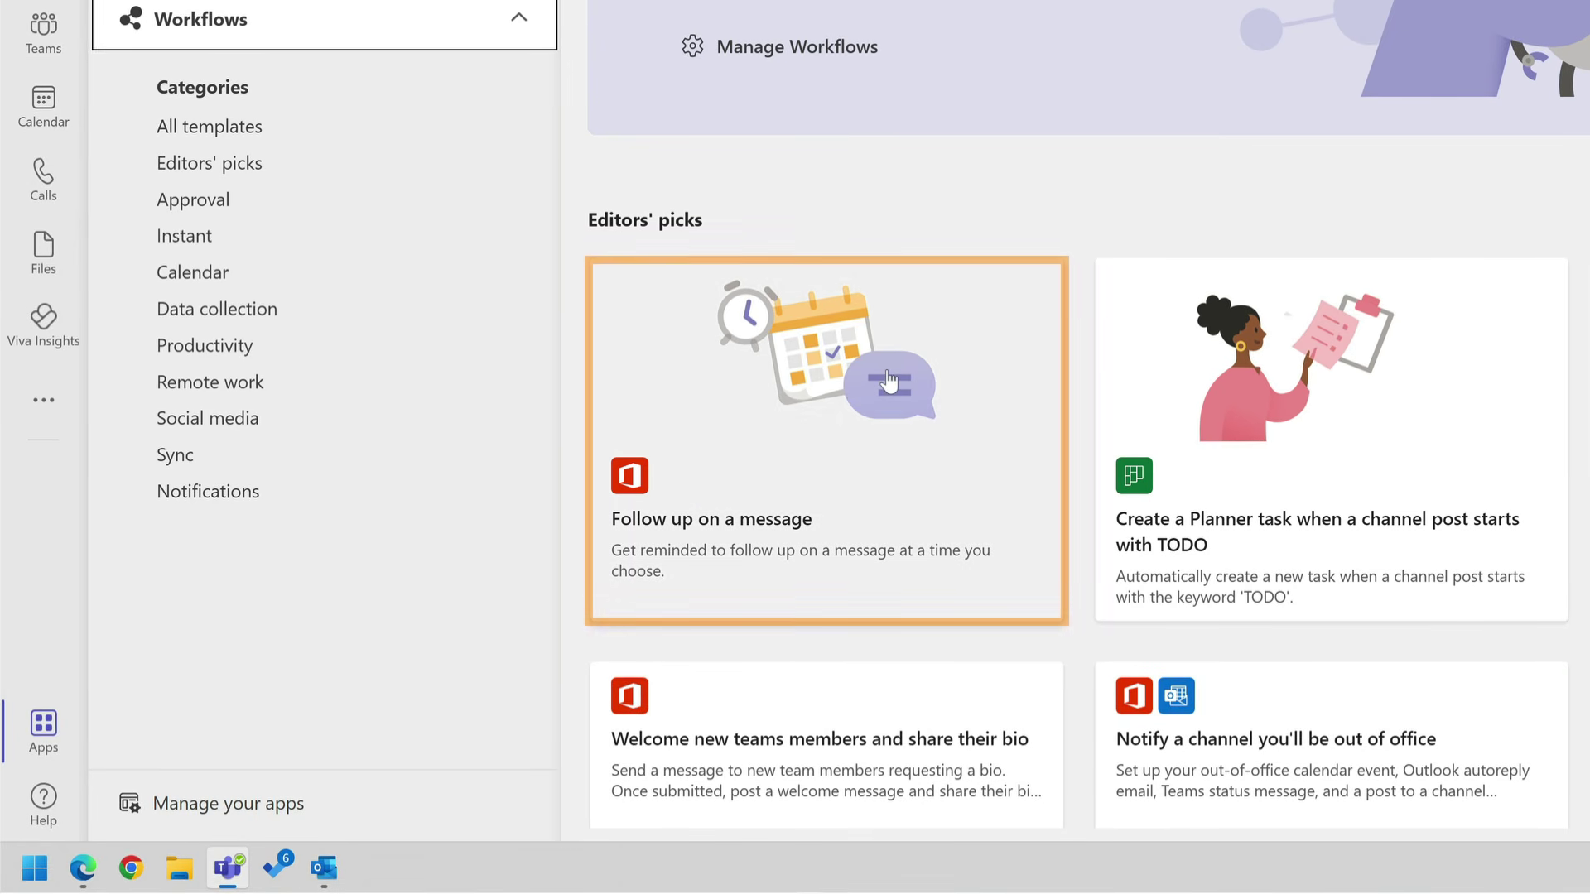
Step: Add the "Follow up on a message" workflow from the Editors' picks, signing in to its app connections
left_click(856, 427)
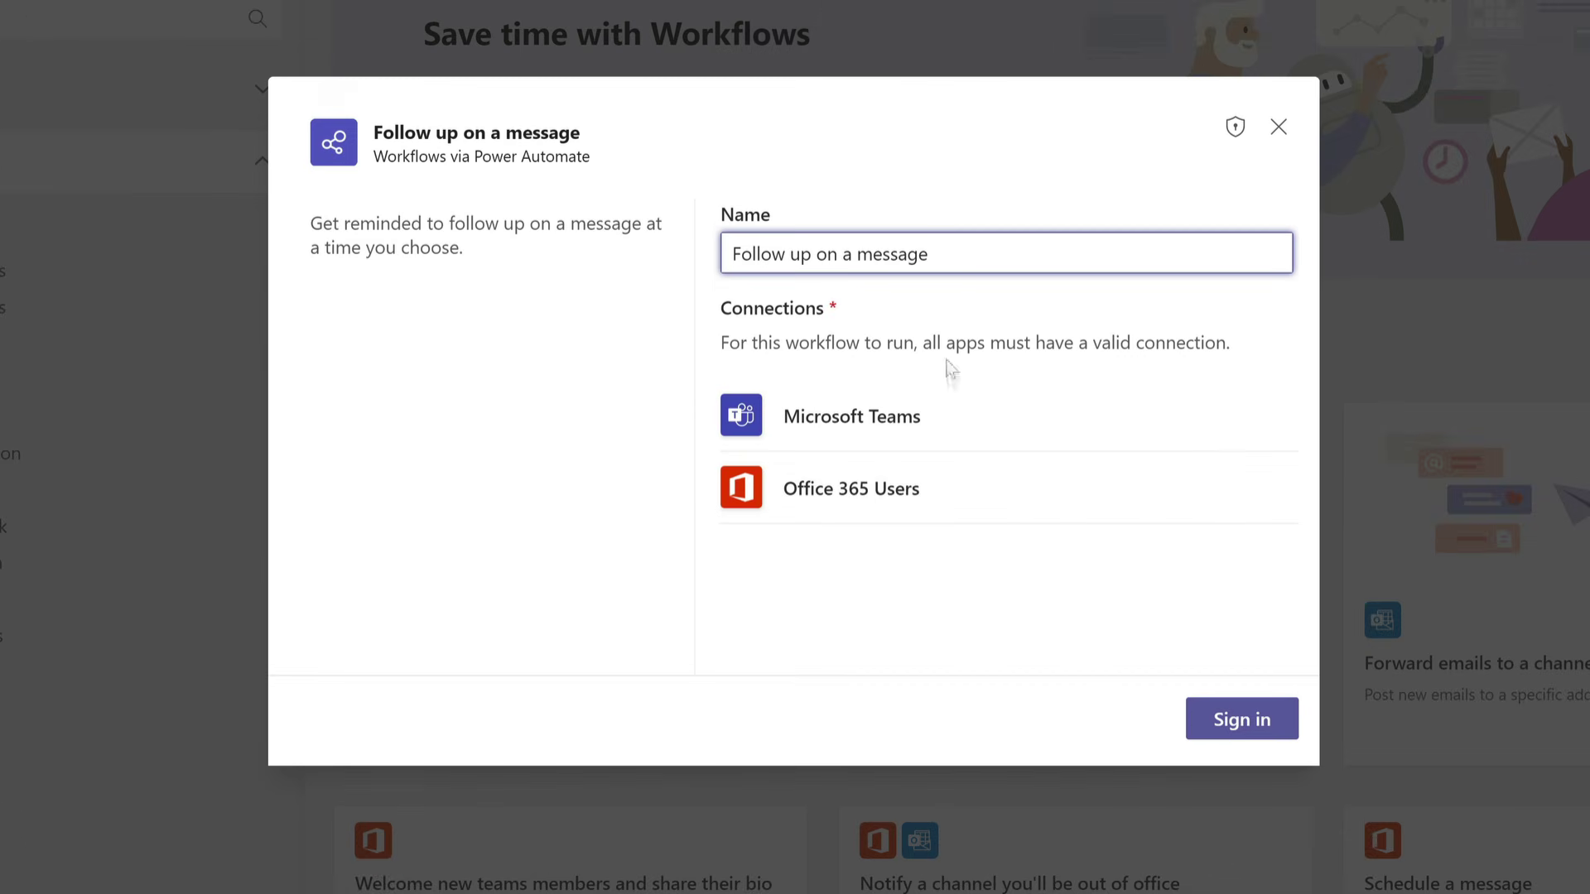
left_click(1232, 719)
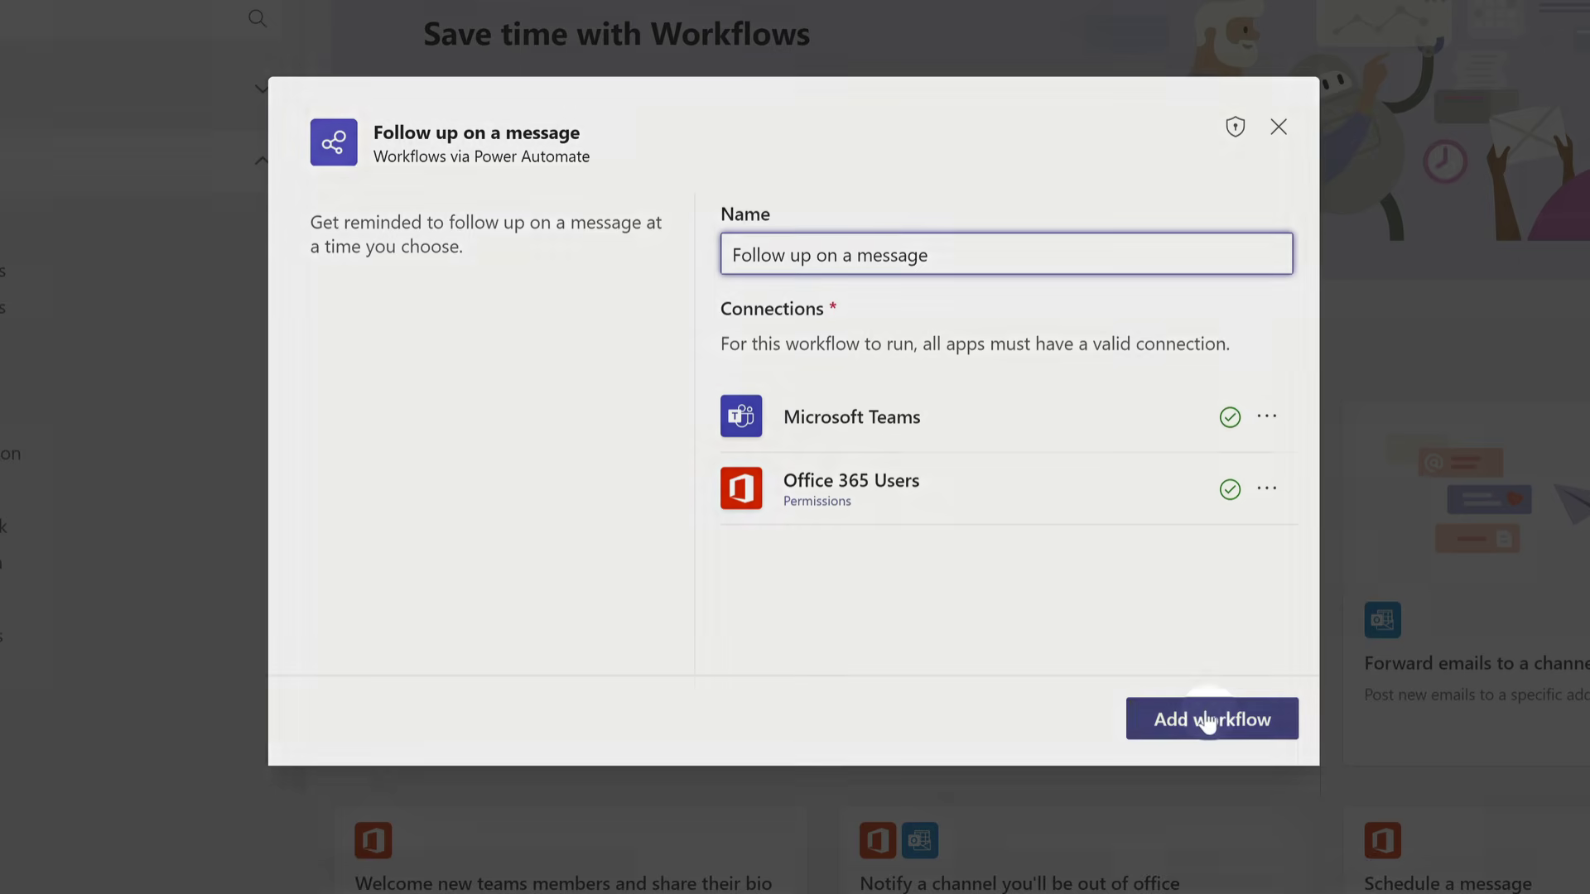
left_click(1200, 717)
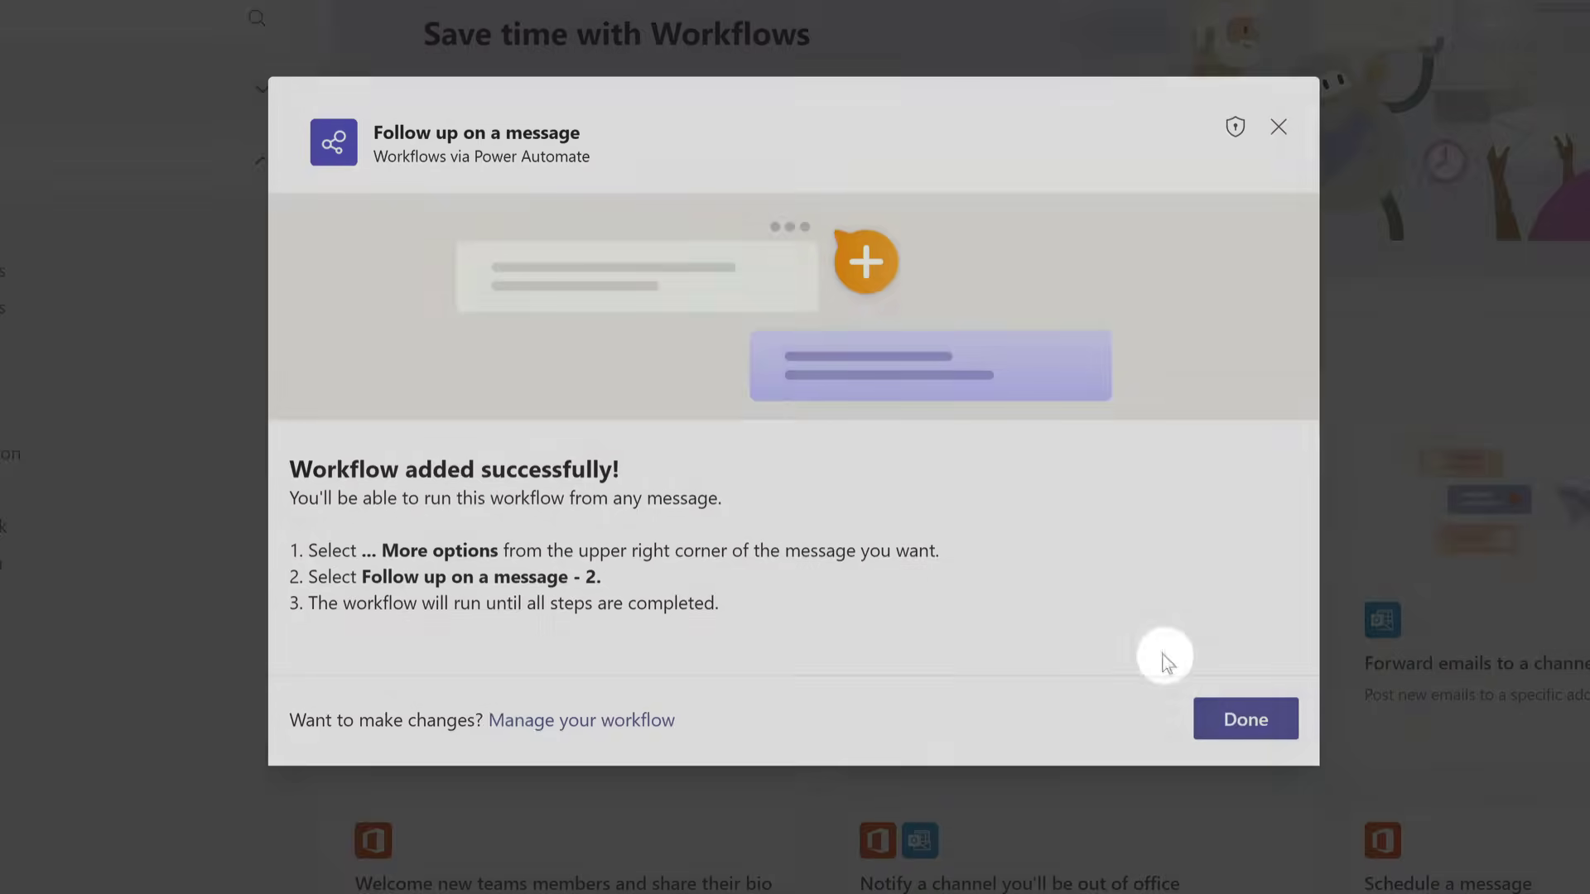
left_click(1217, 719)
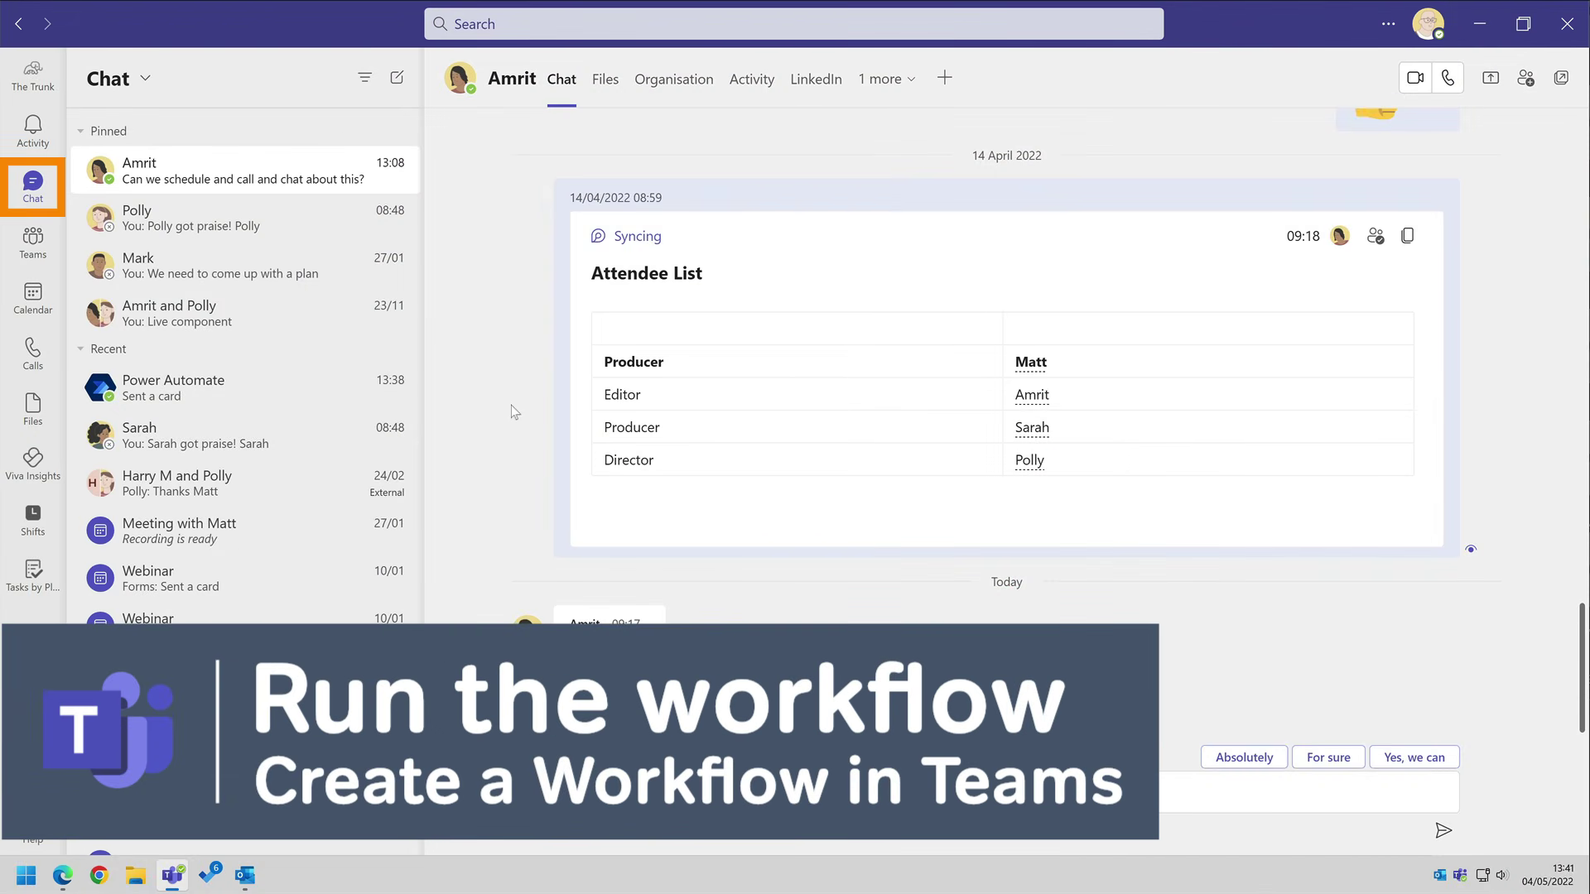
Step: Run "Follow up on a message" on the chat message about scheduling a call, and submit the reminder for 5 May 2022 at 16:30
mouse_move(852, 667)
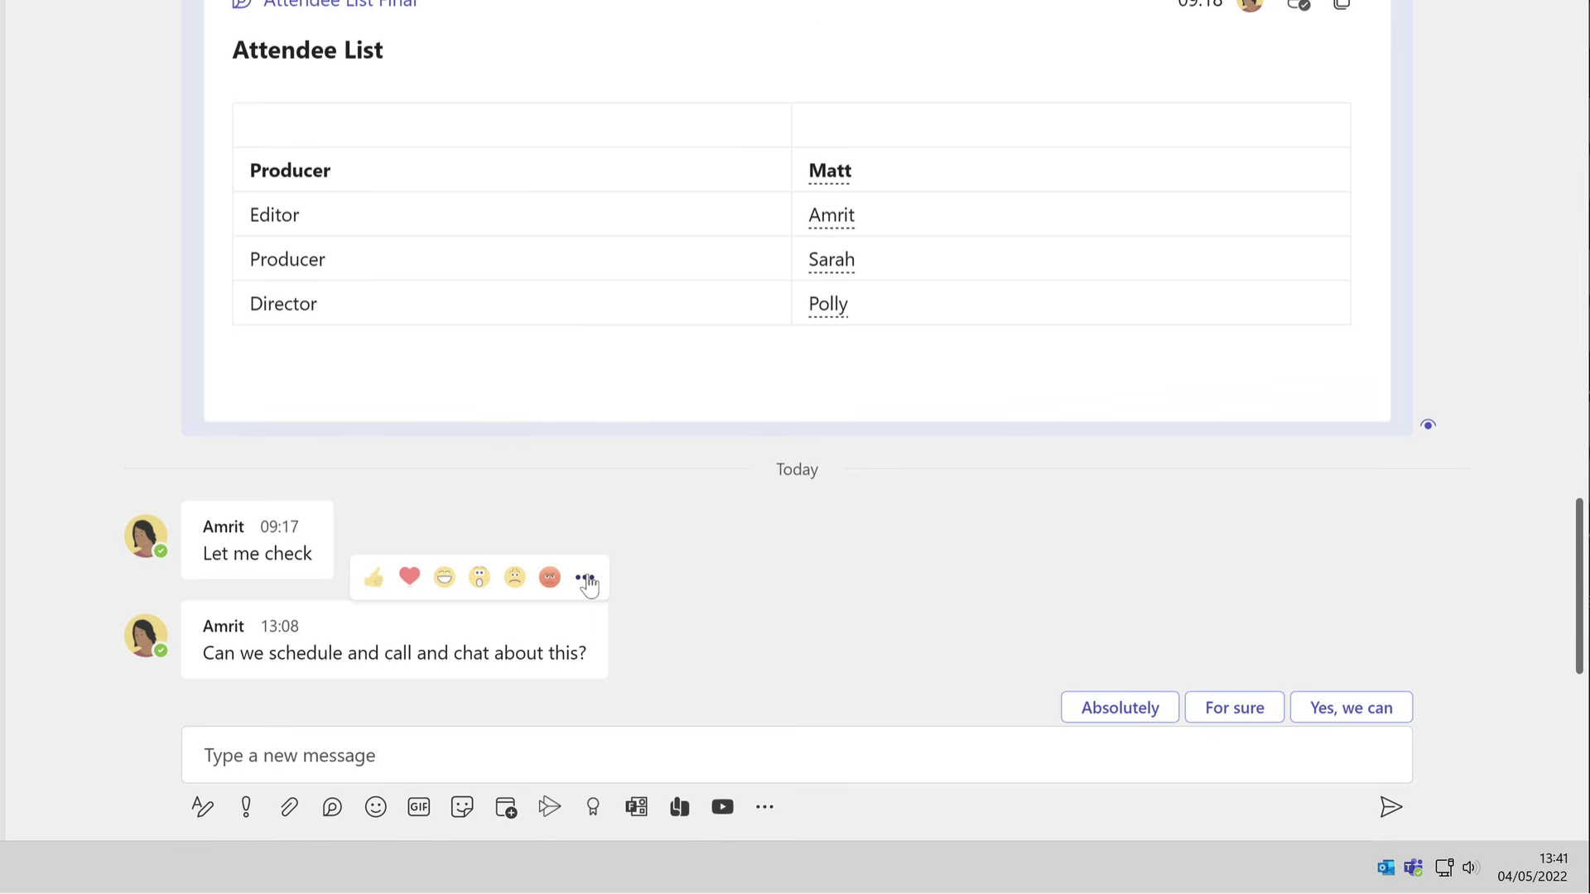
left_click(590, 582)
mouse_move(724, 539)
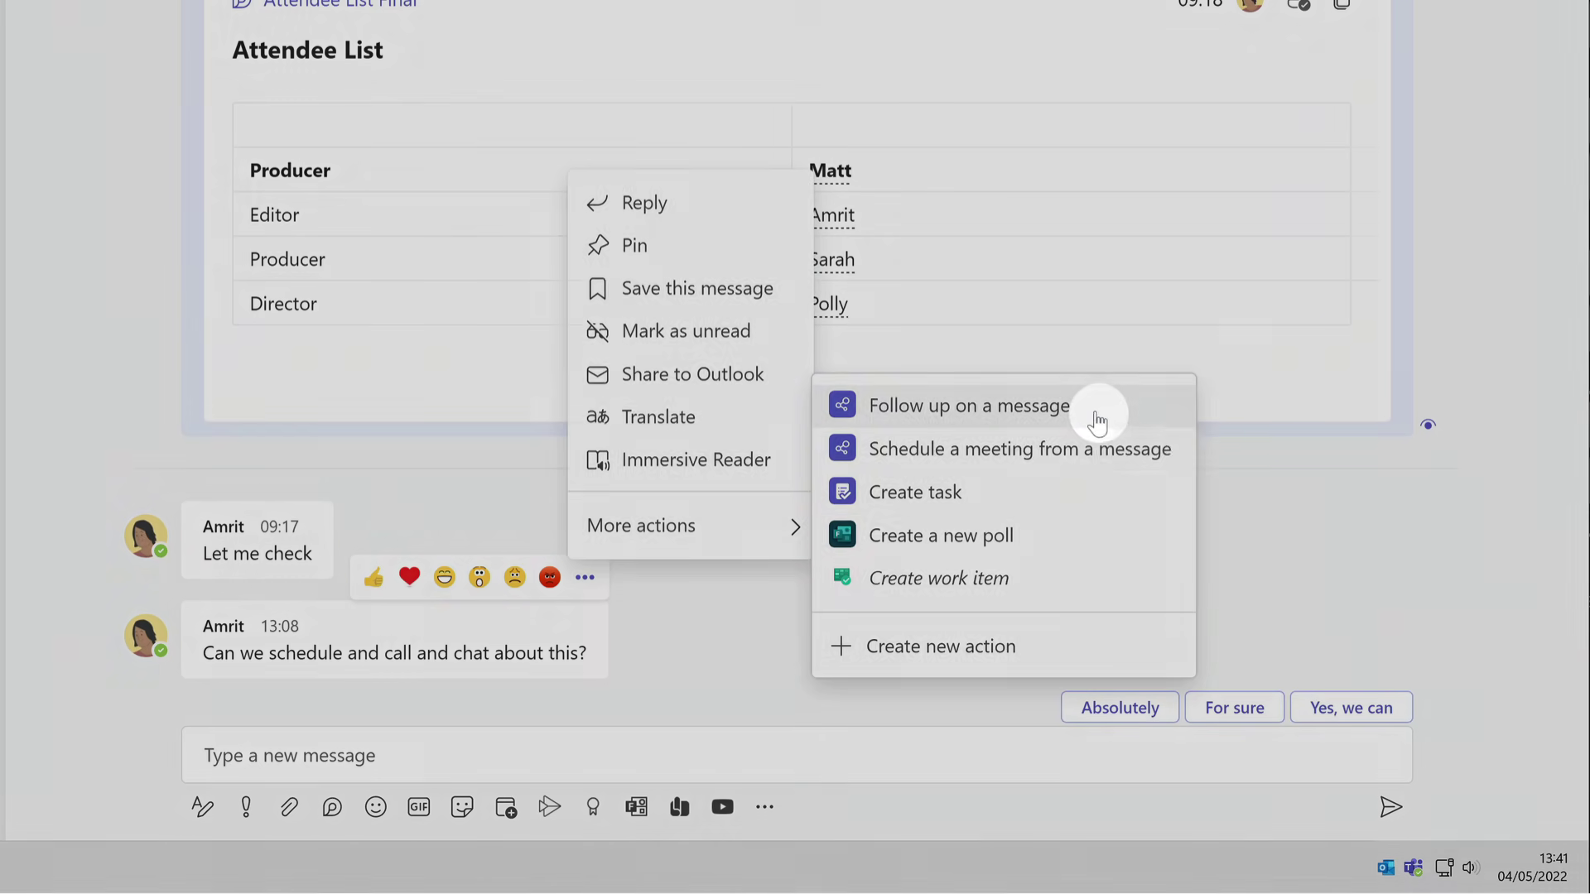
left_click(1098, 419)
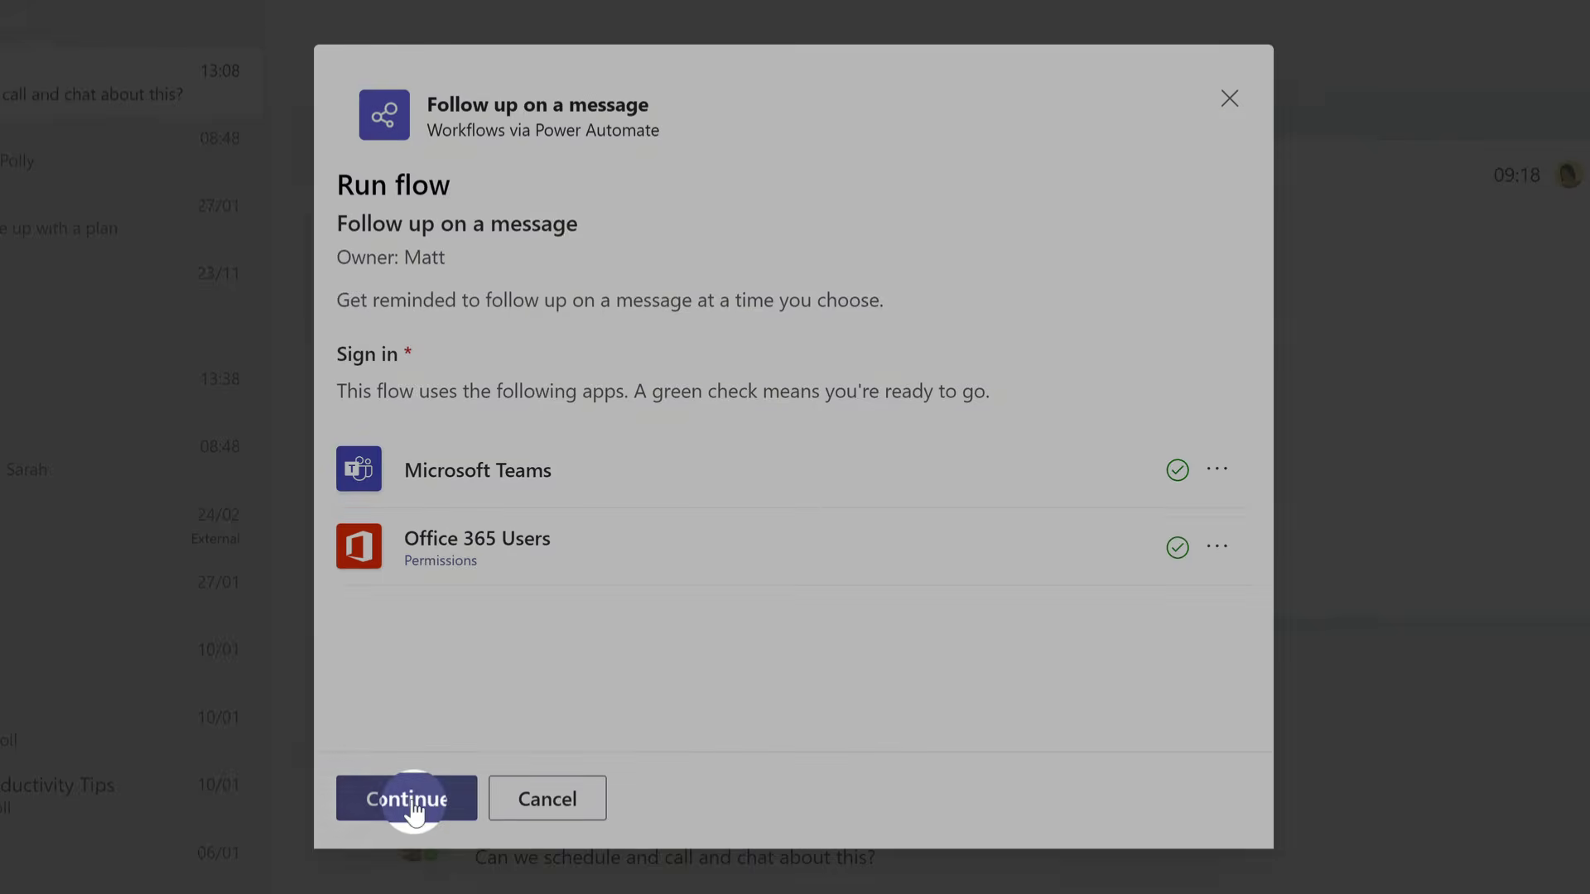
left_click(414, 800)
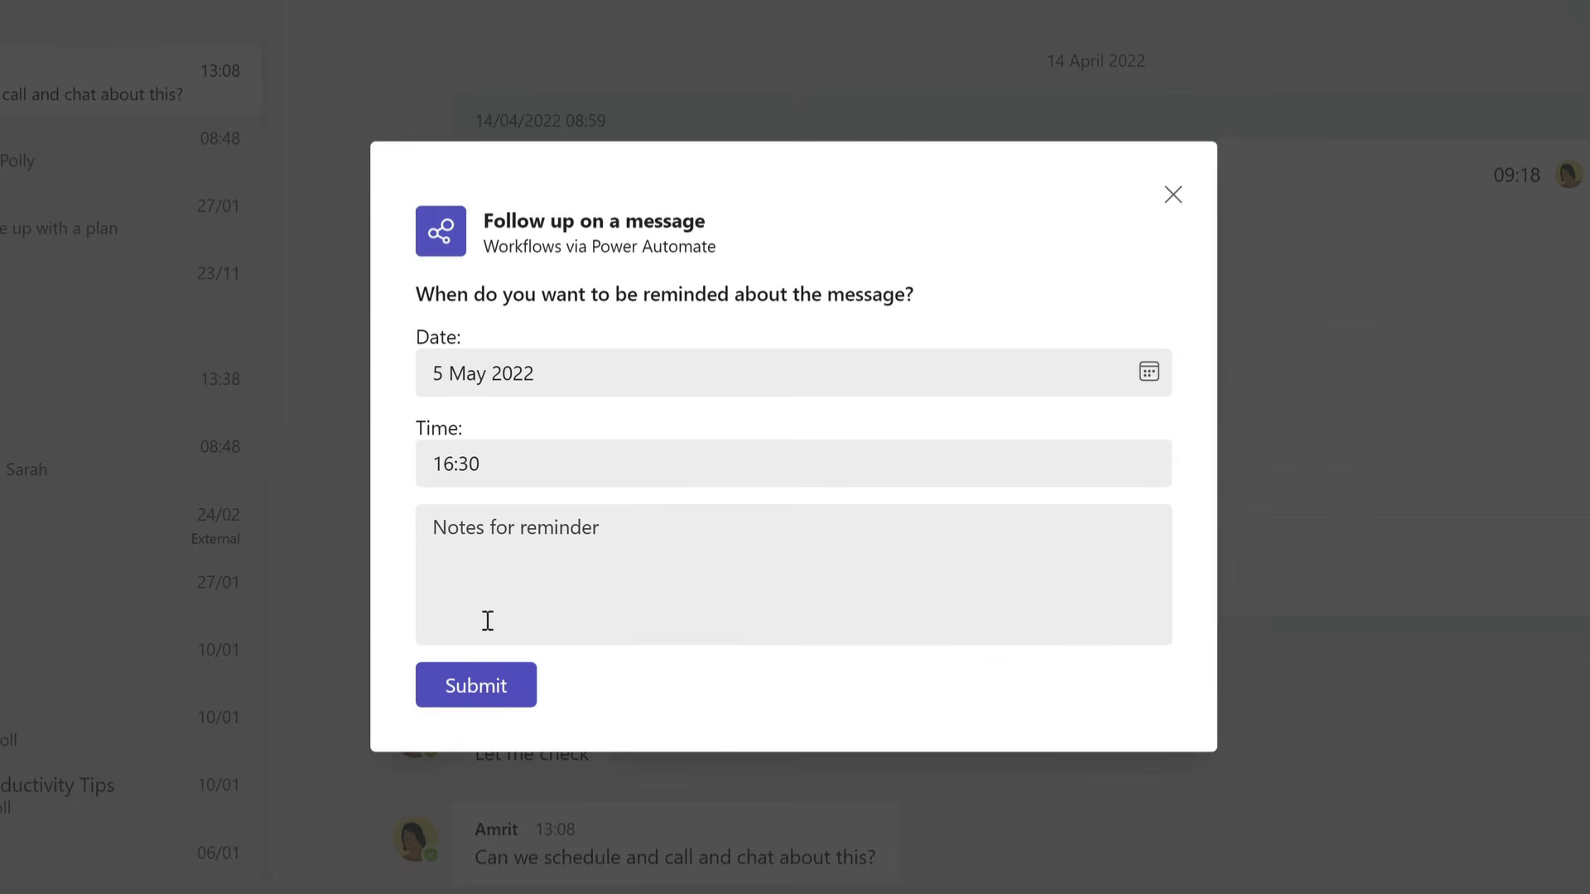
left_click(494, 700)
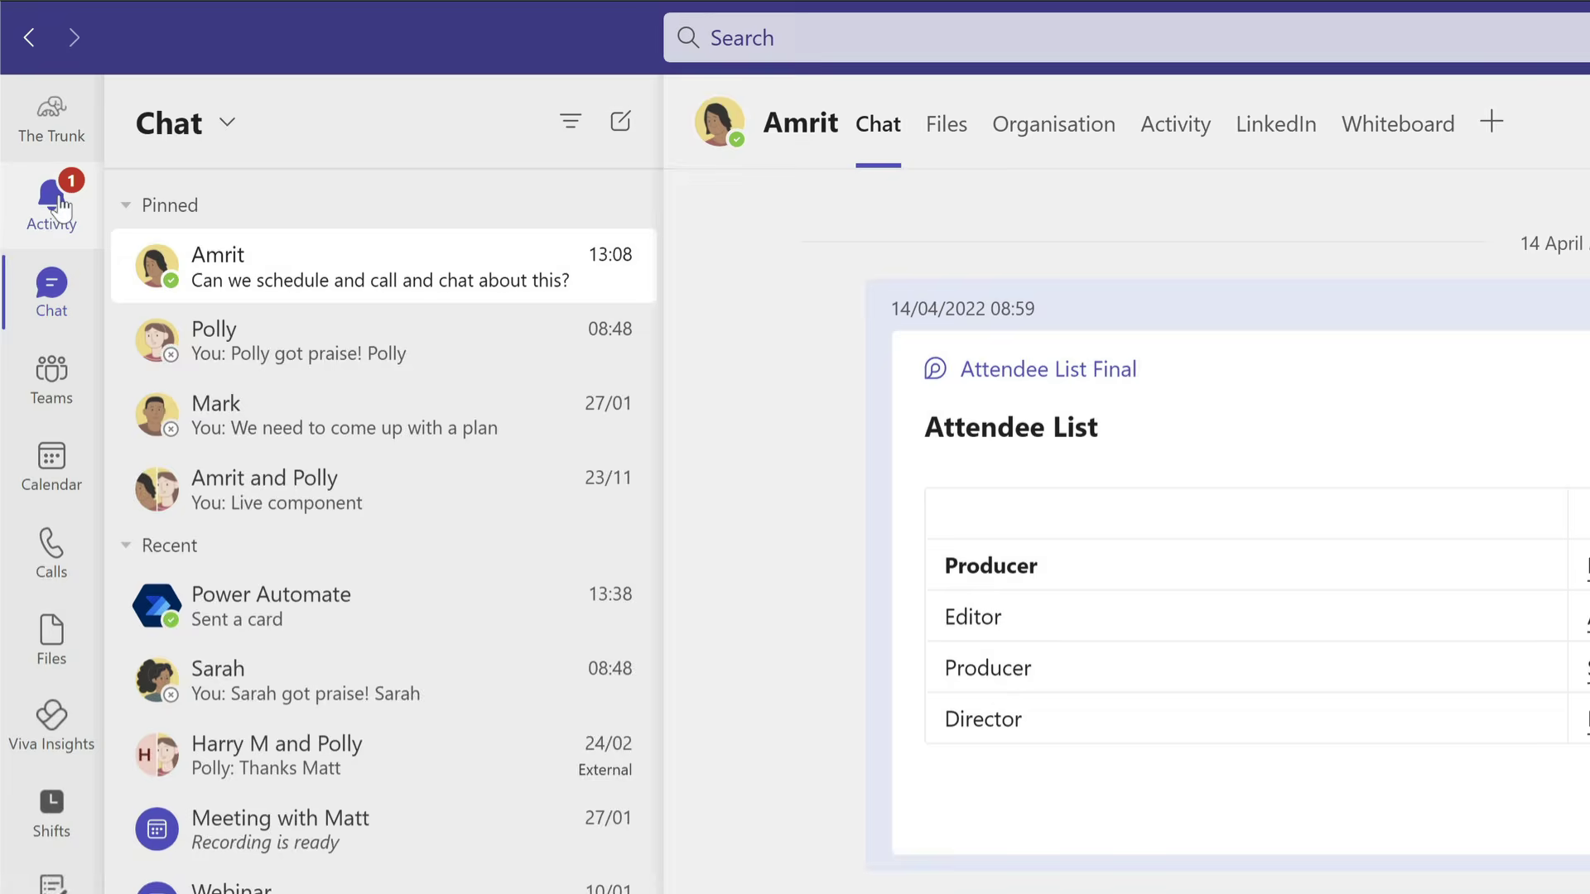
Step: Open the follow-up reminder in the activity feed to view the message it refers to
left_click(62, 207)
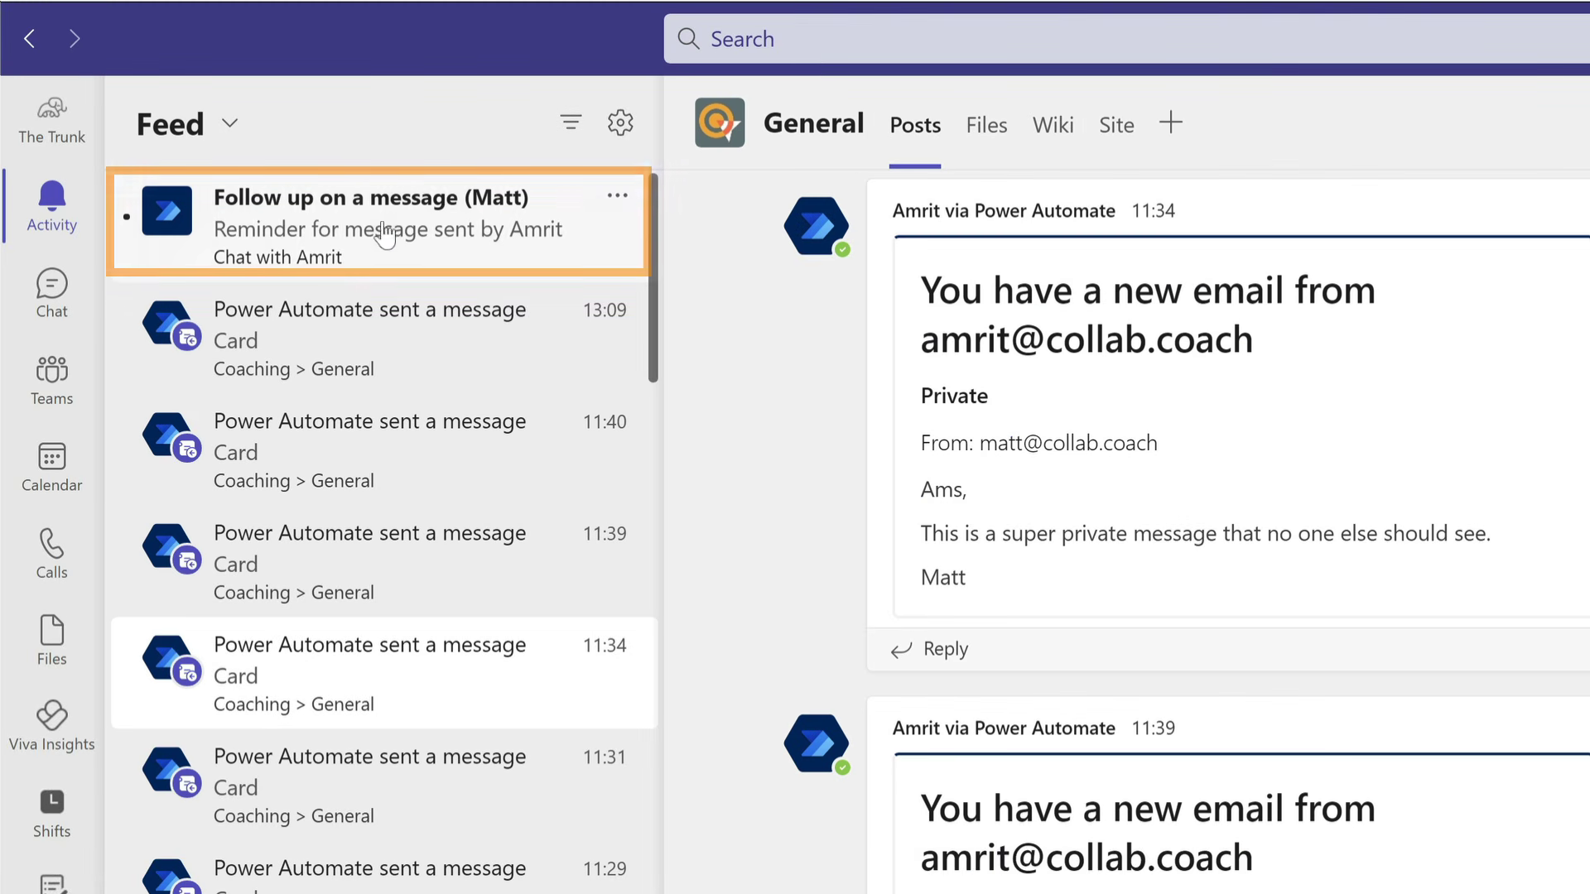
left_click(413, 236)
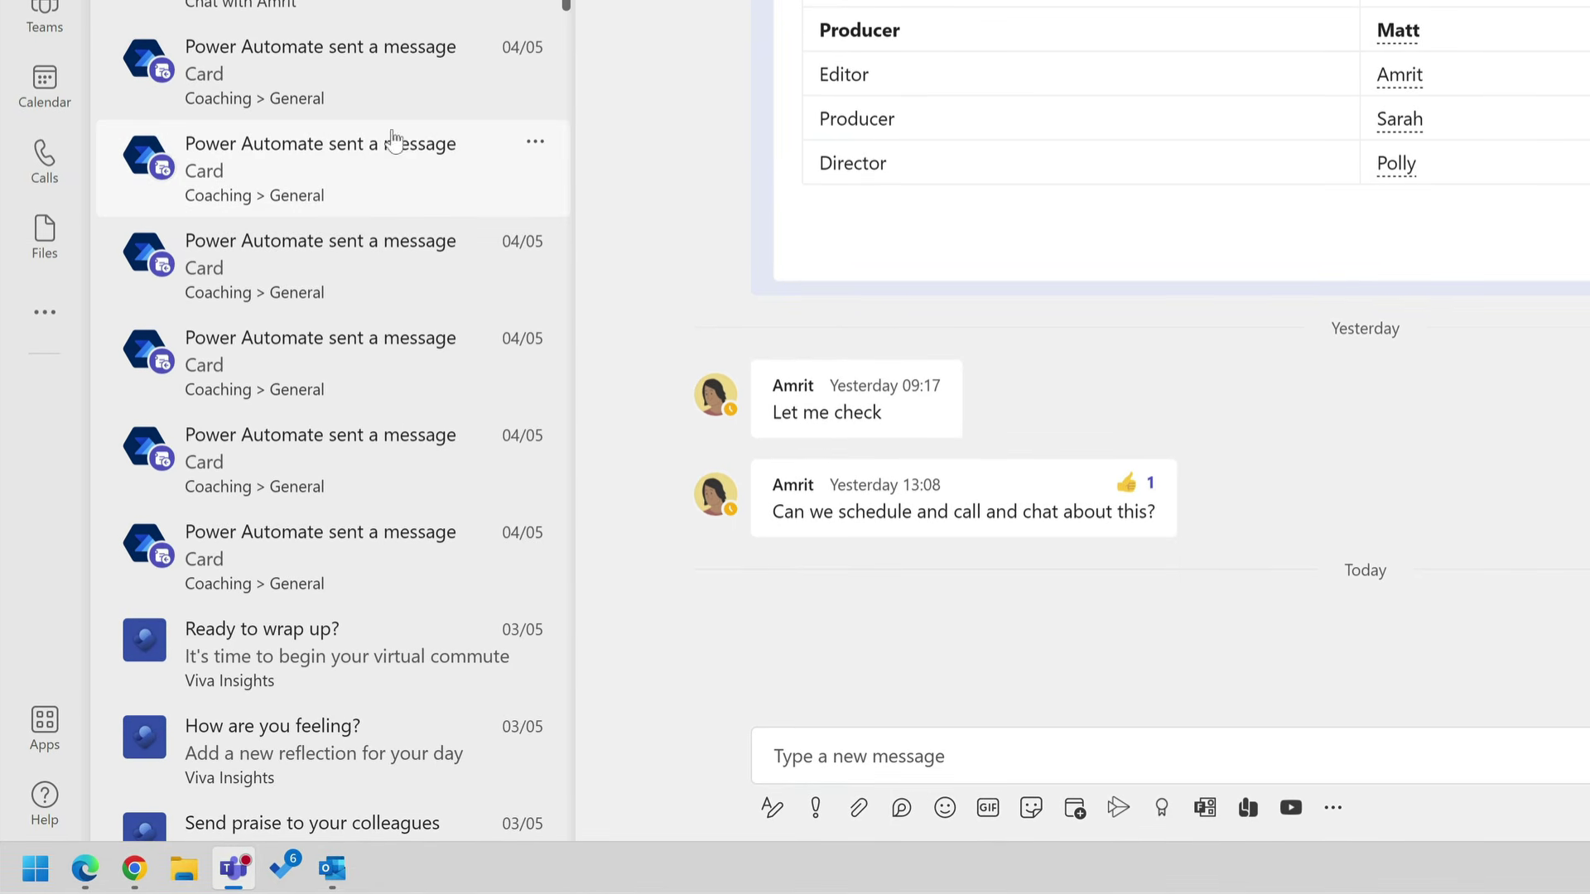
Step: Open the Power Automate app in Teams and open the "Notify a channel you'll be out of office" flow for editing
left_click(46, 313)
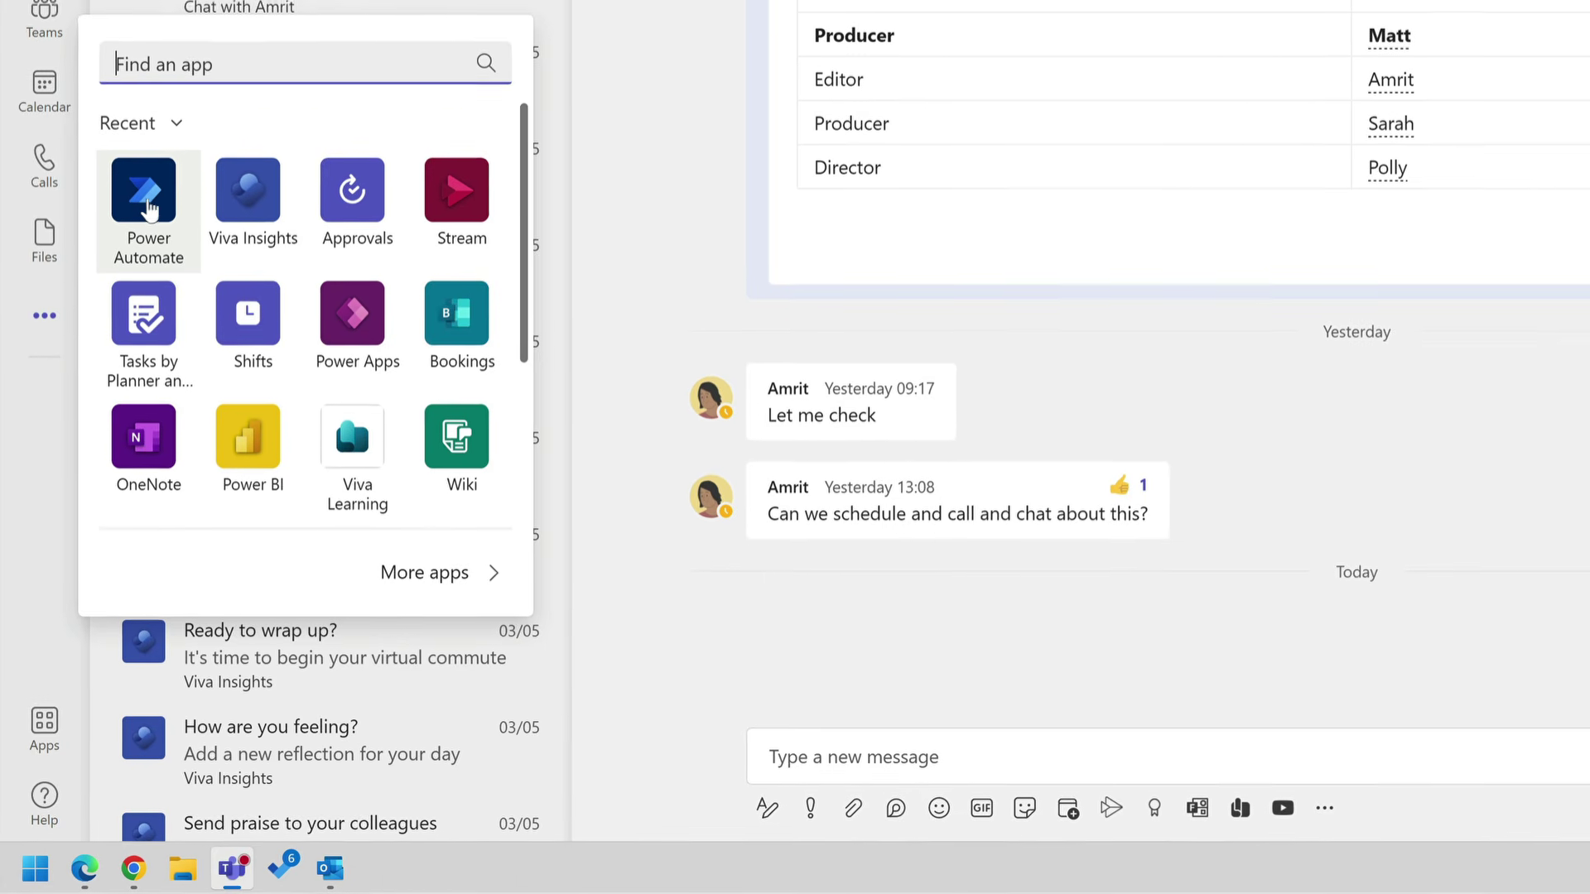
left_click(135, 258)
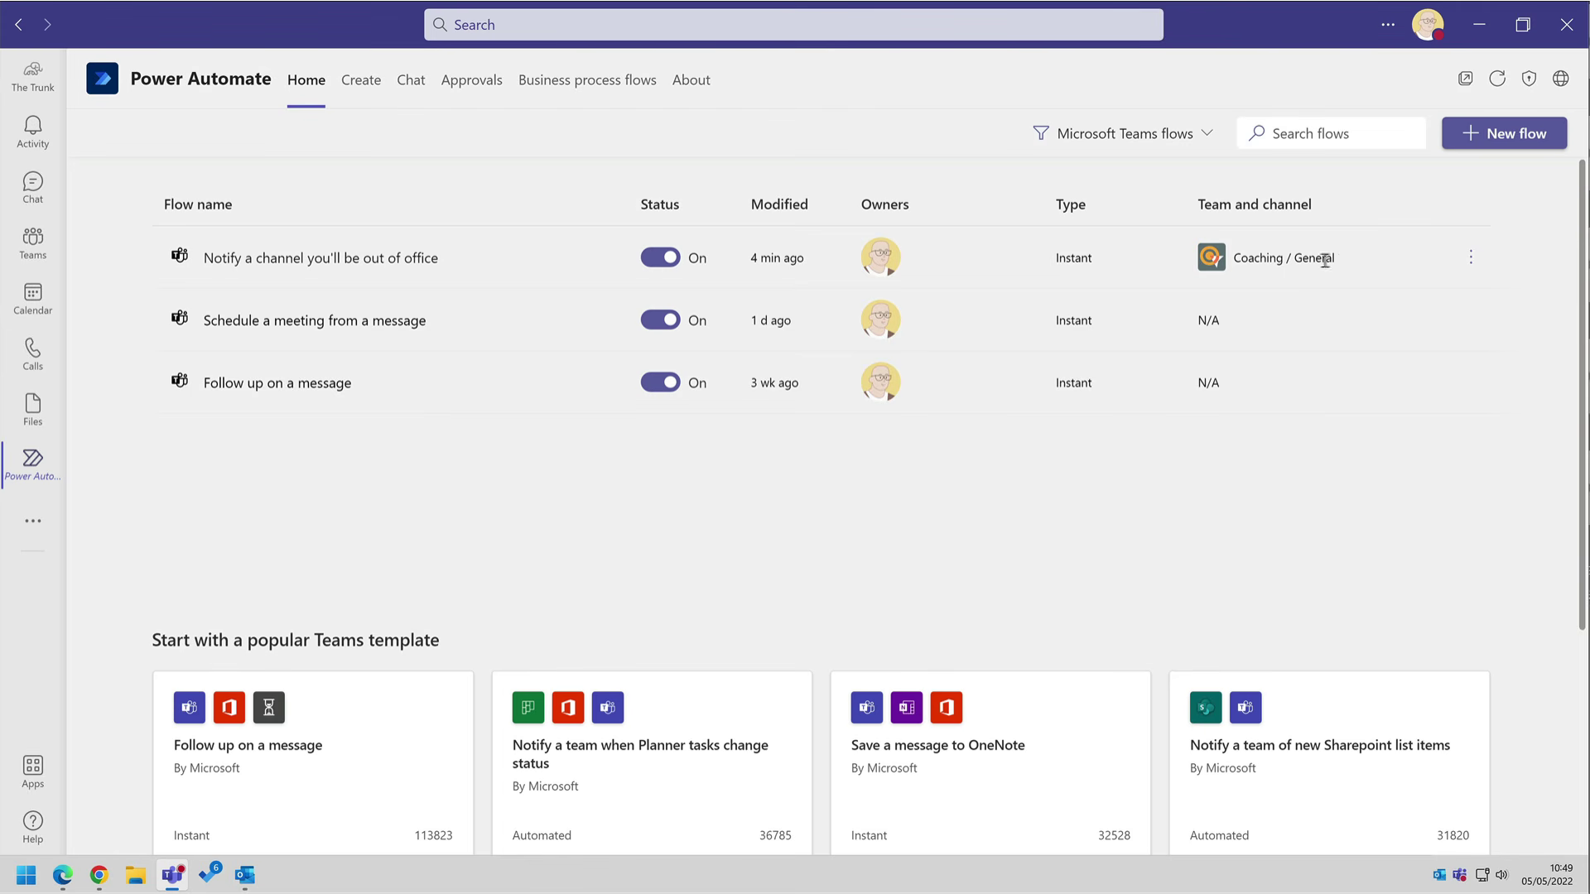
left_click(1471, 257)
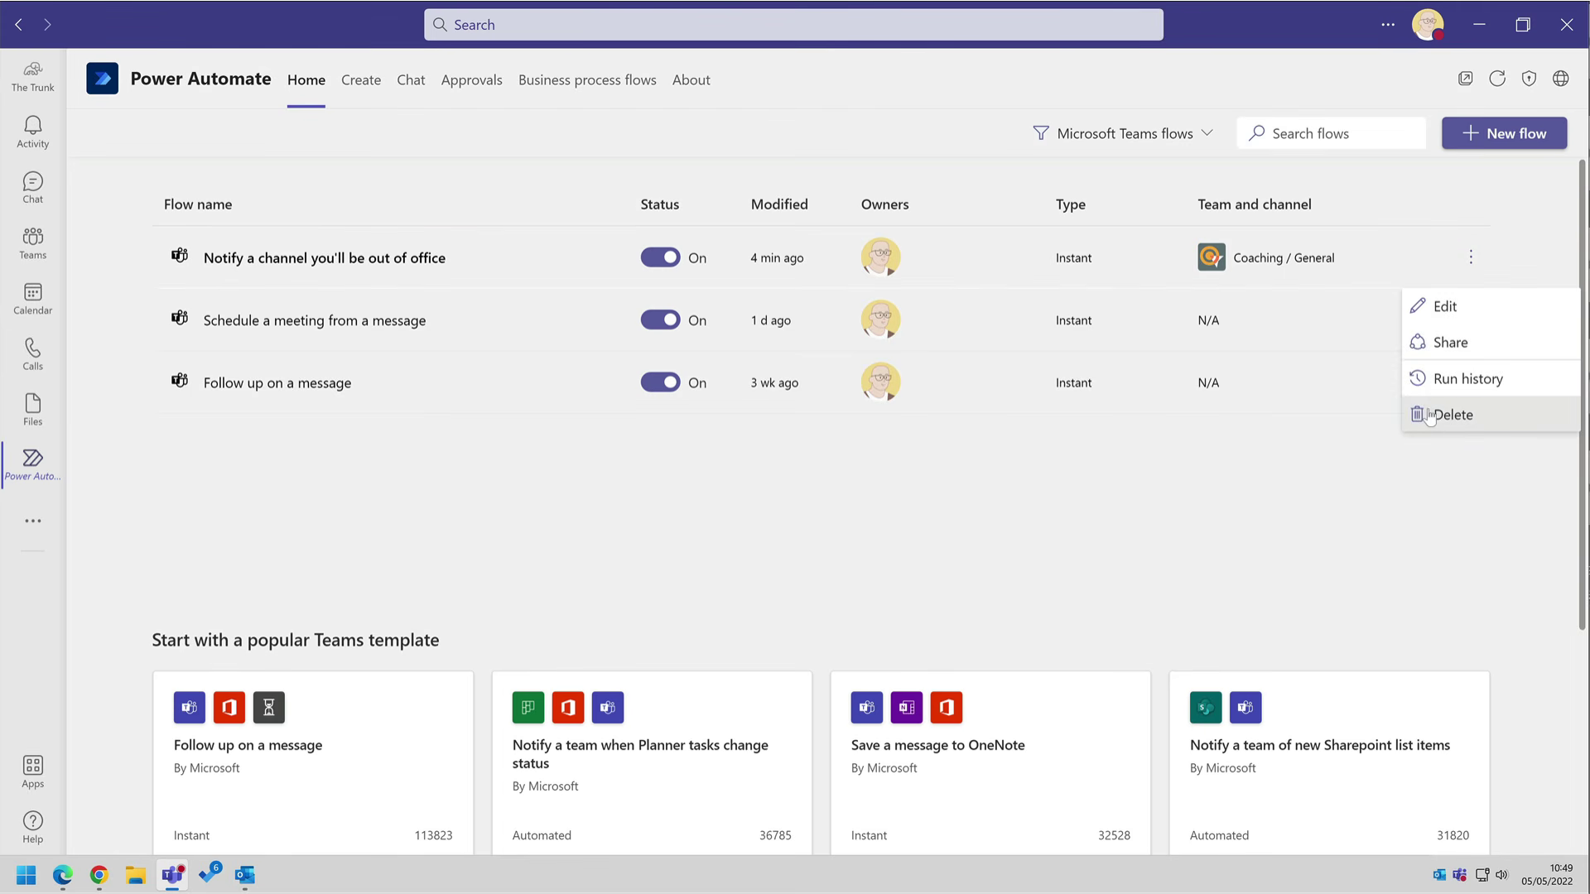
left_click(1213, 526)
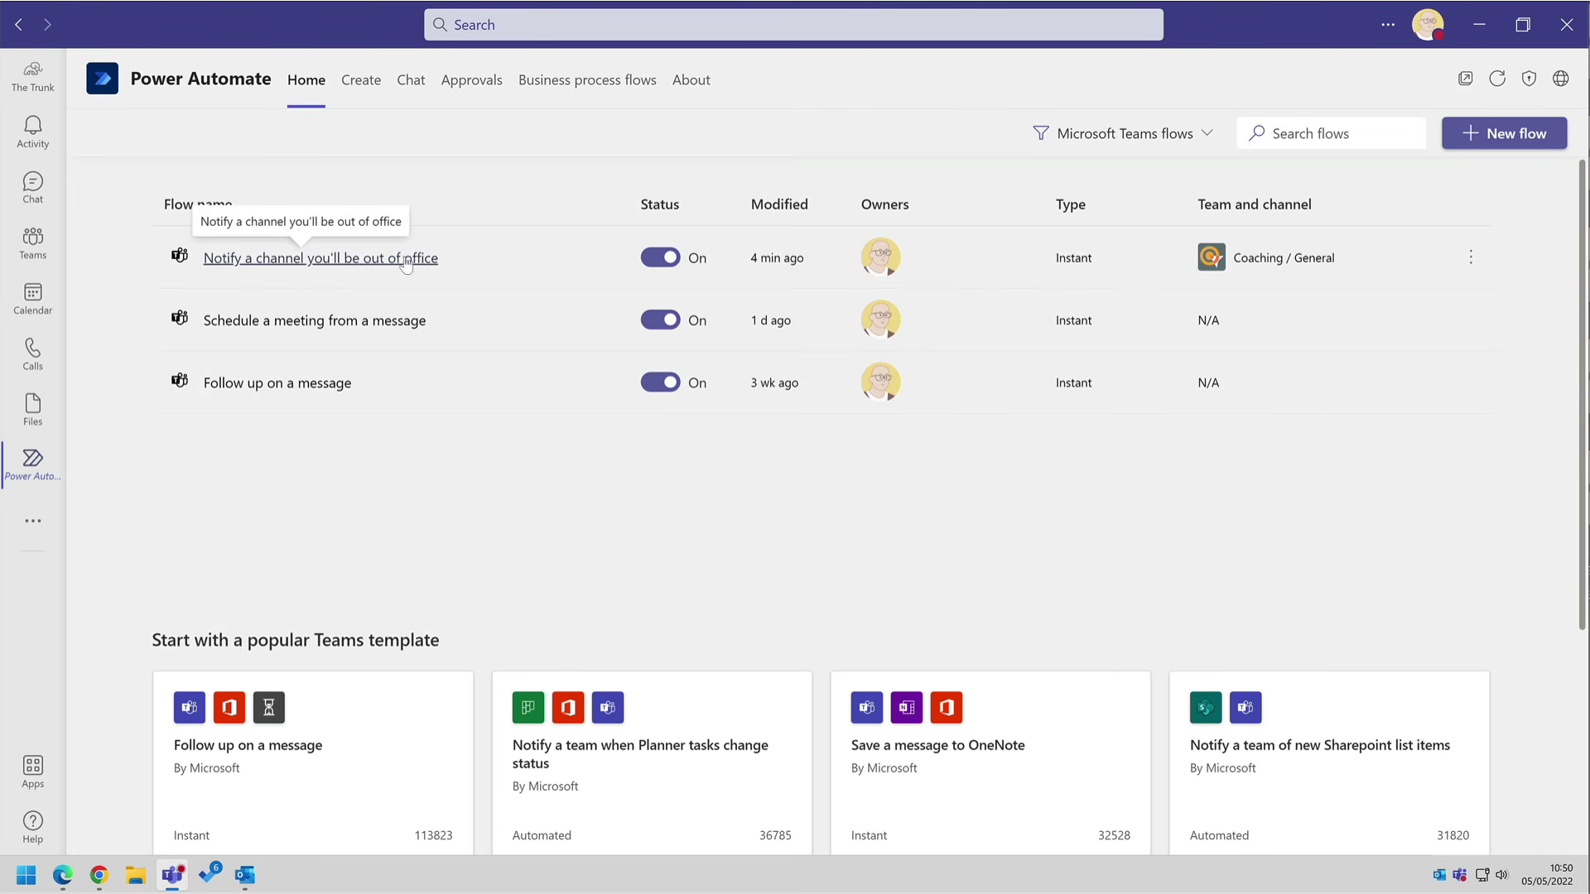
left_click(380, 261)
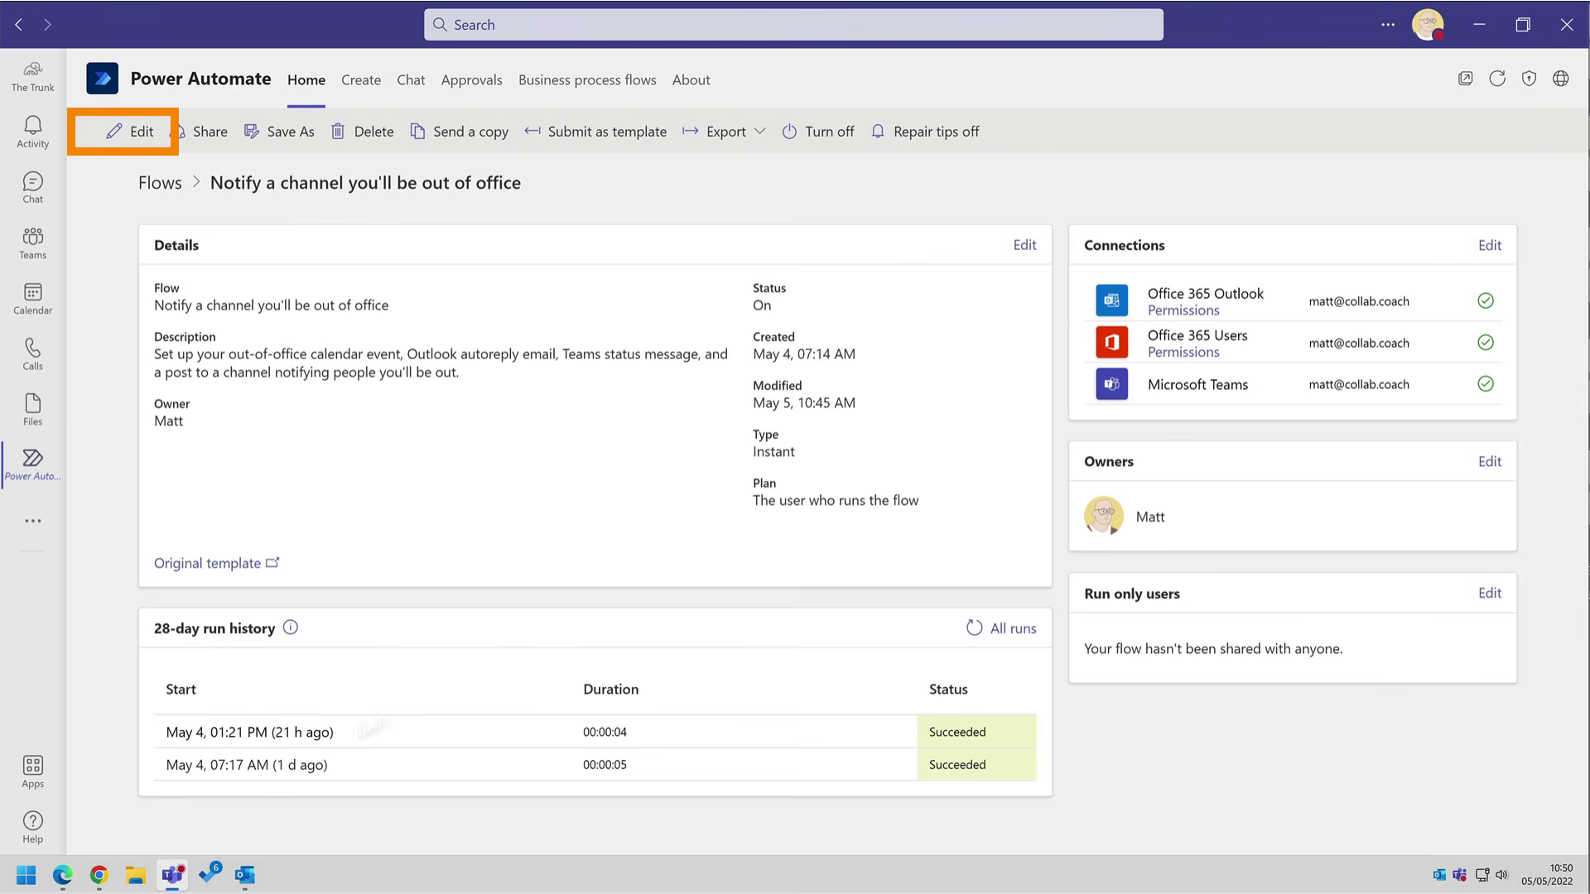
left_click(140, 136)
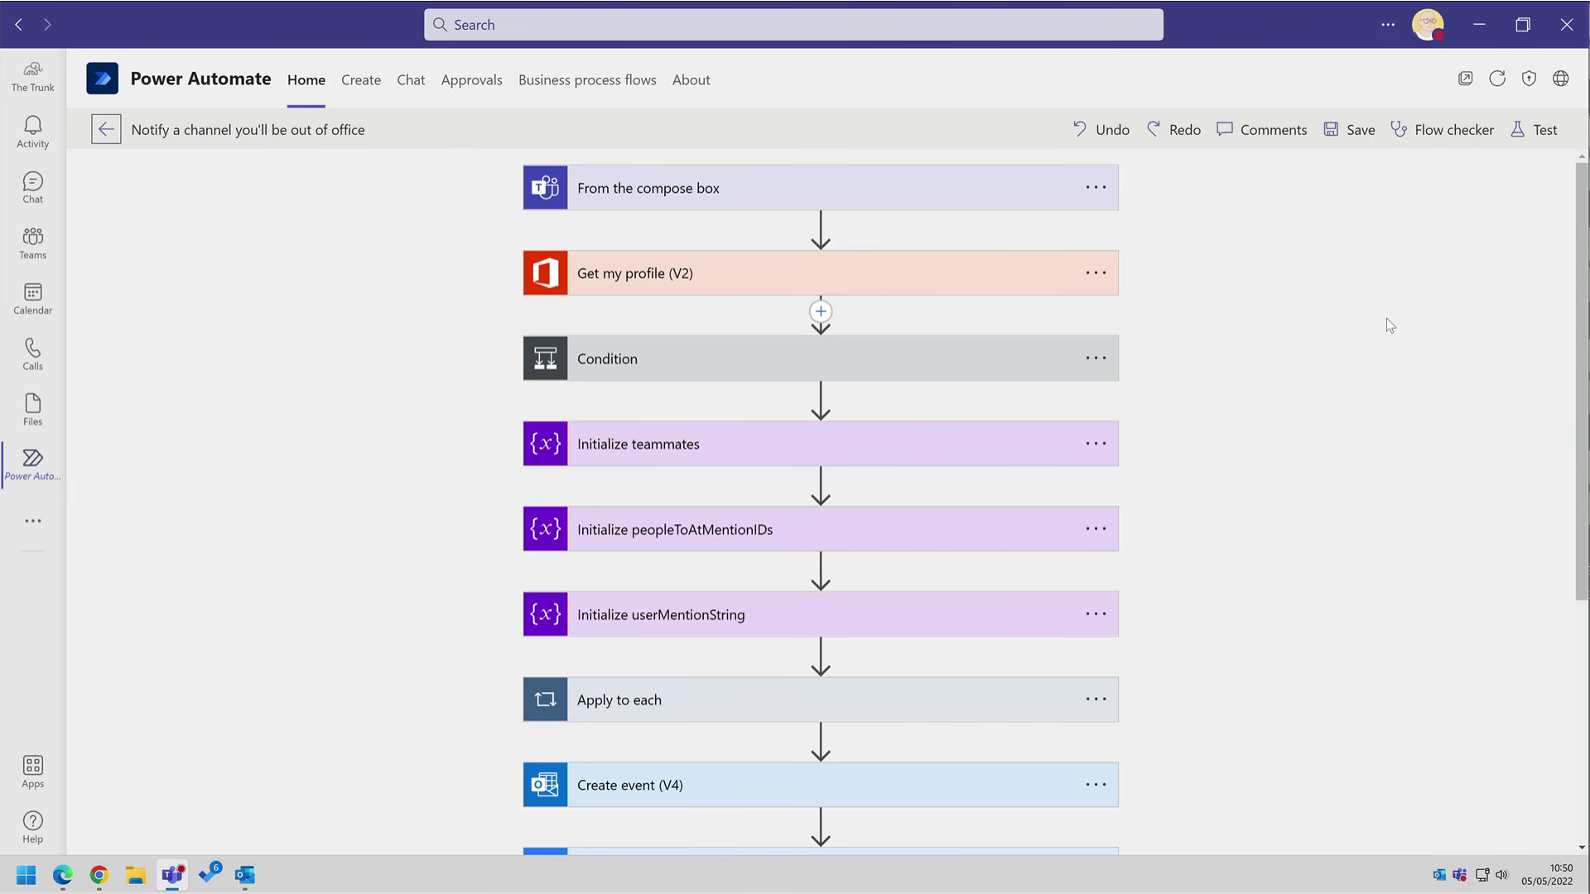
Step: Set the "Post message in a channel" action to the Human Resources team's General channel, save the flow and return to the flow list
scroll(1388, 382, "down", 5)
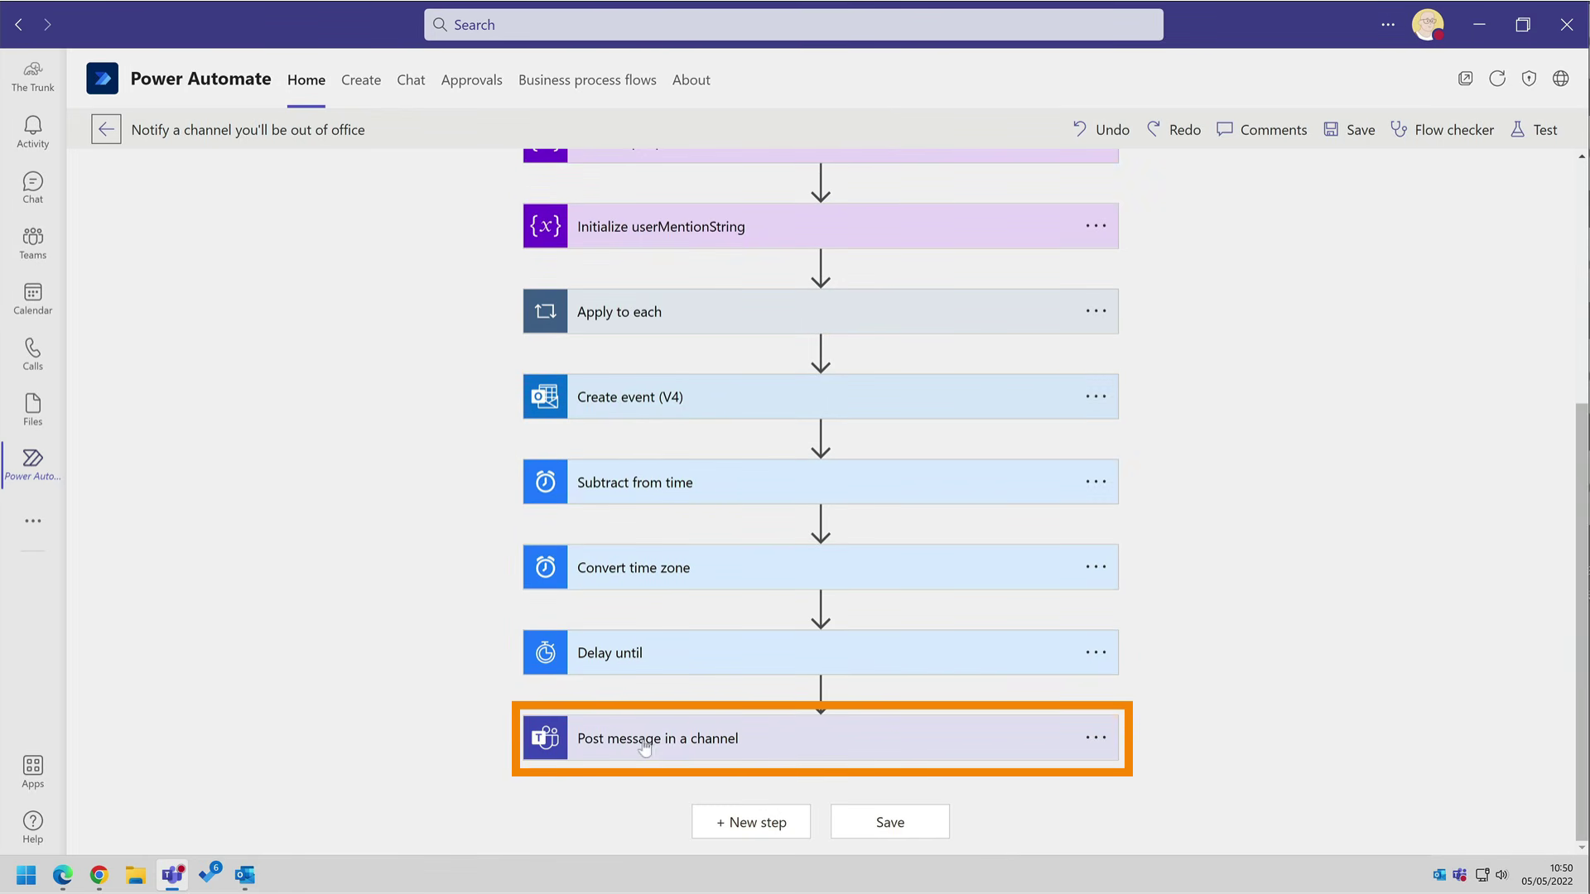
left_click(815, 739)
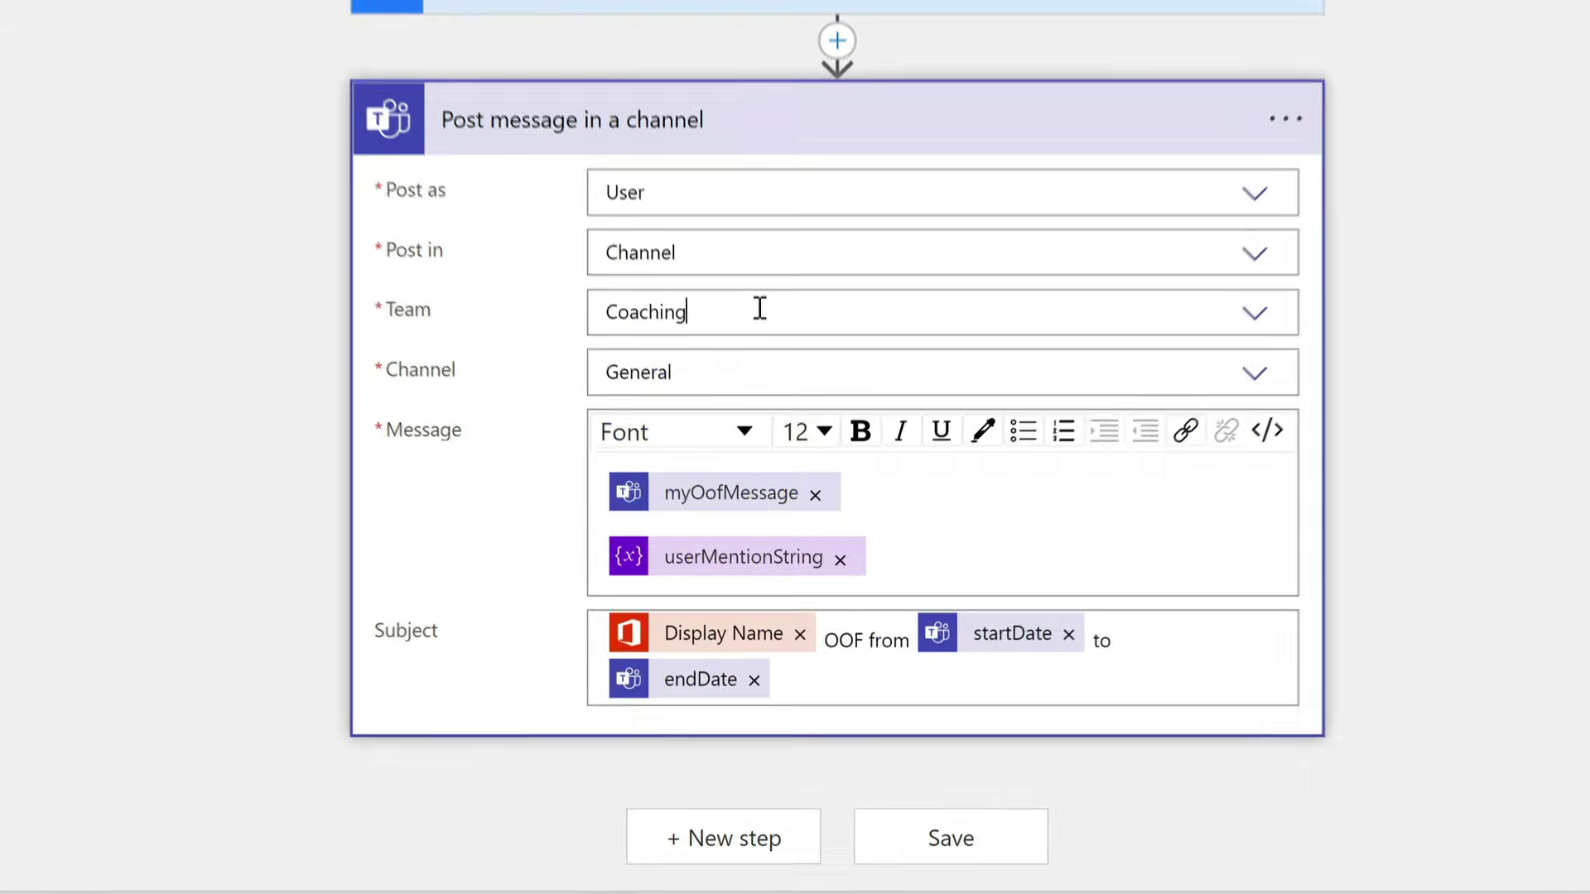
left_click(771, 500)
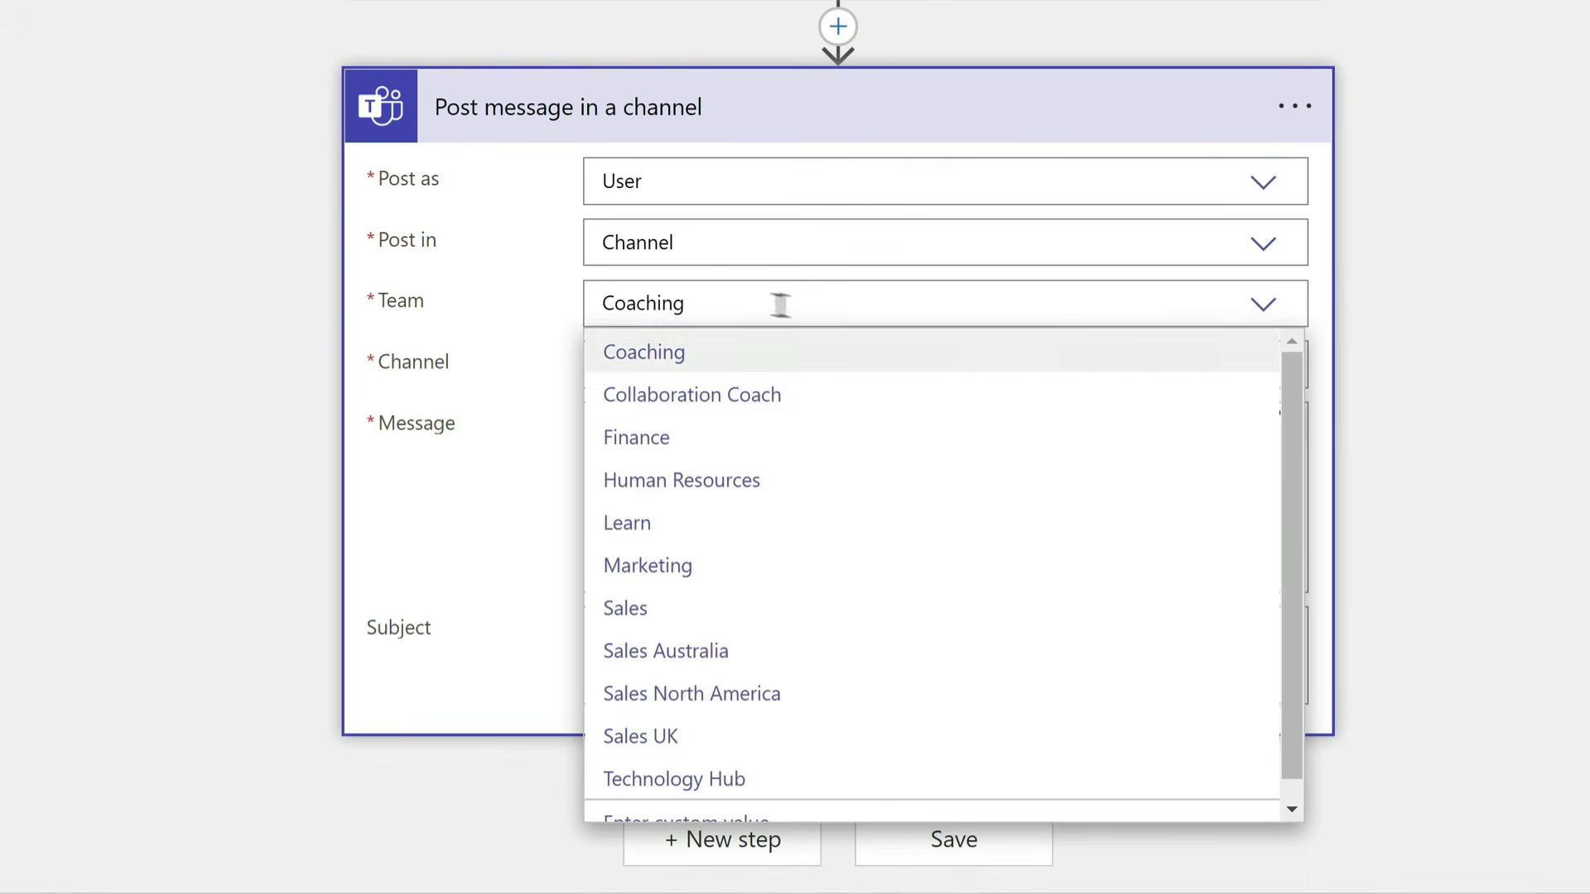
left_click(752, 484)
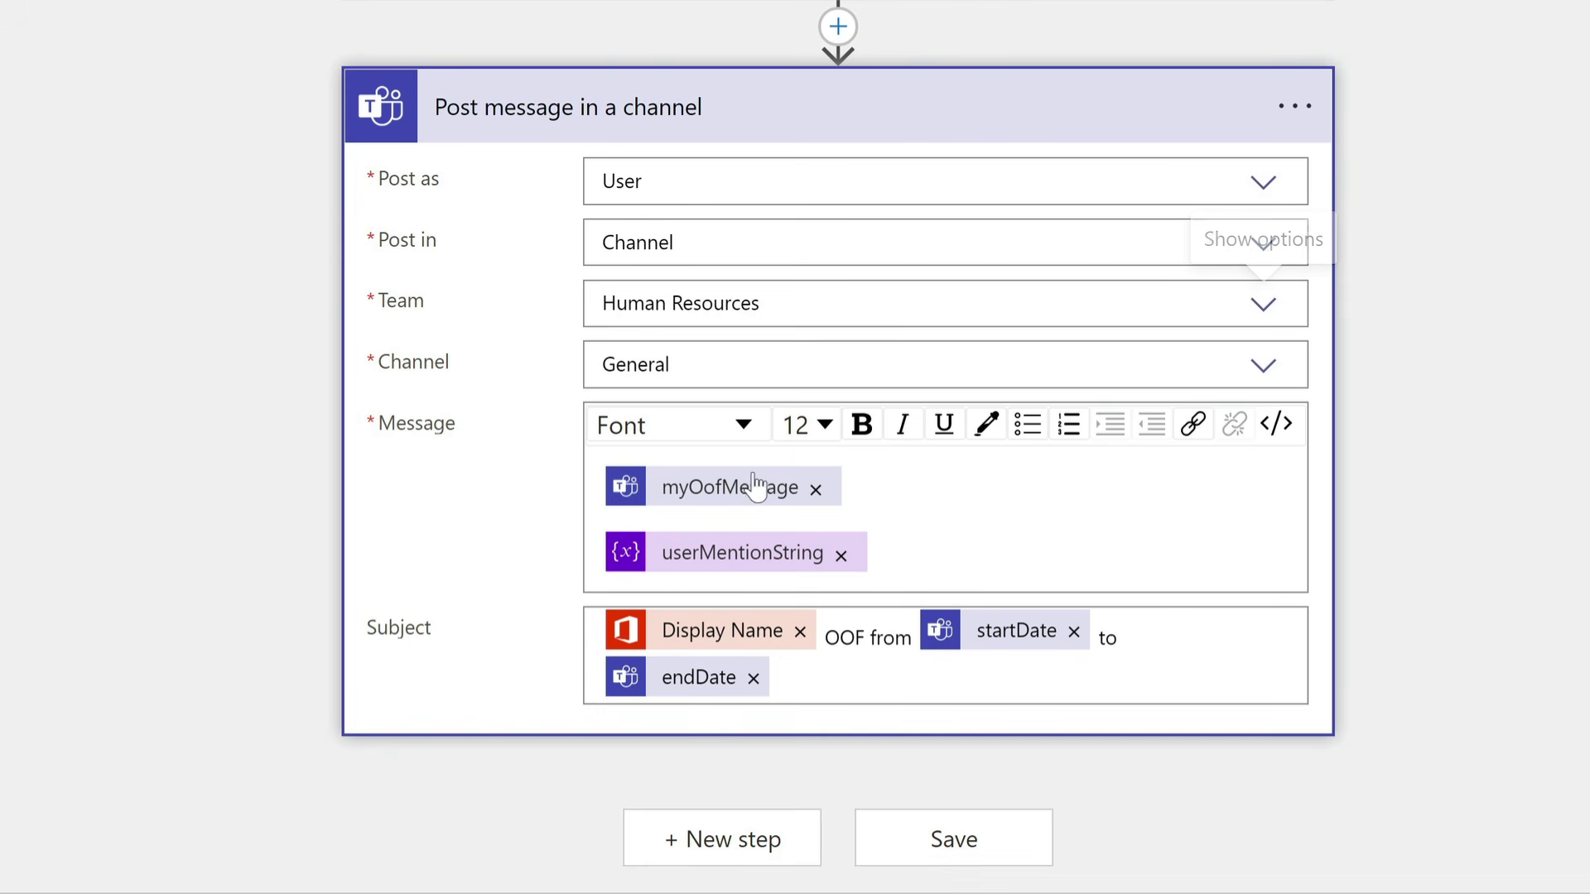
left_click(857, 361)
left_click(797, 412)
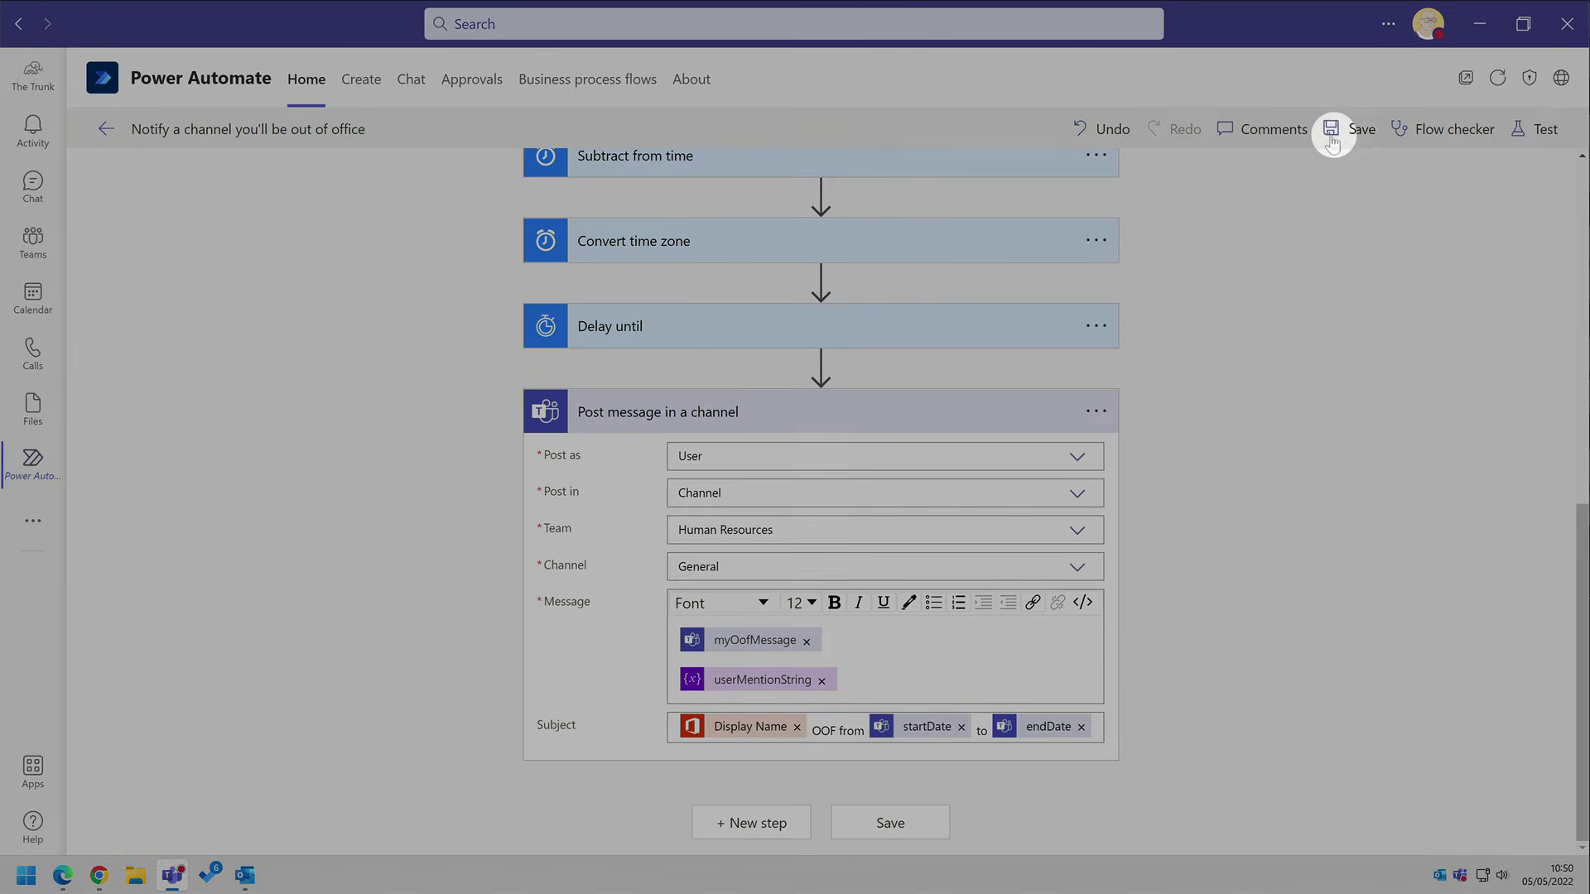
left_click(1337, 133)
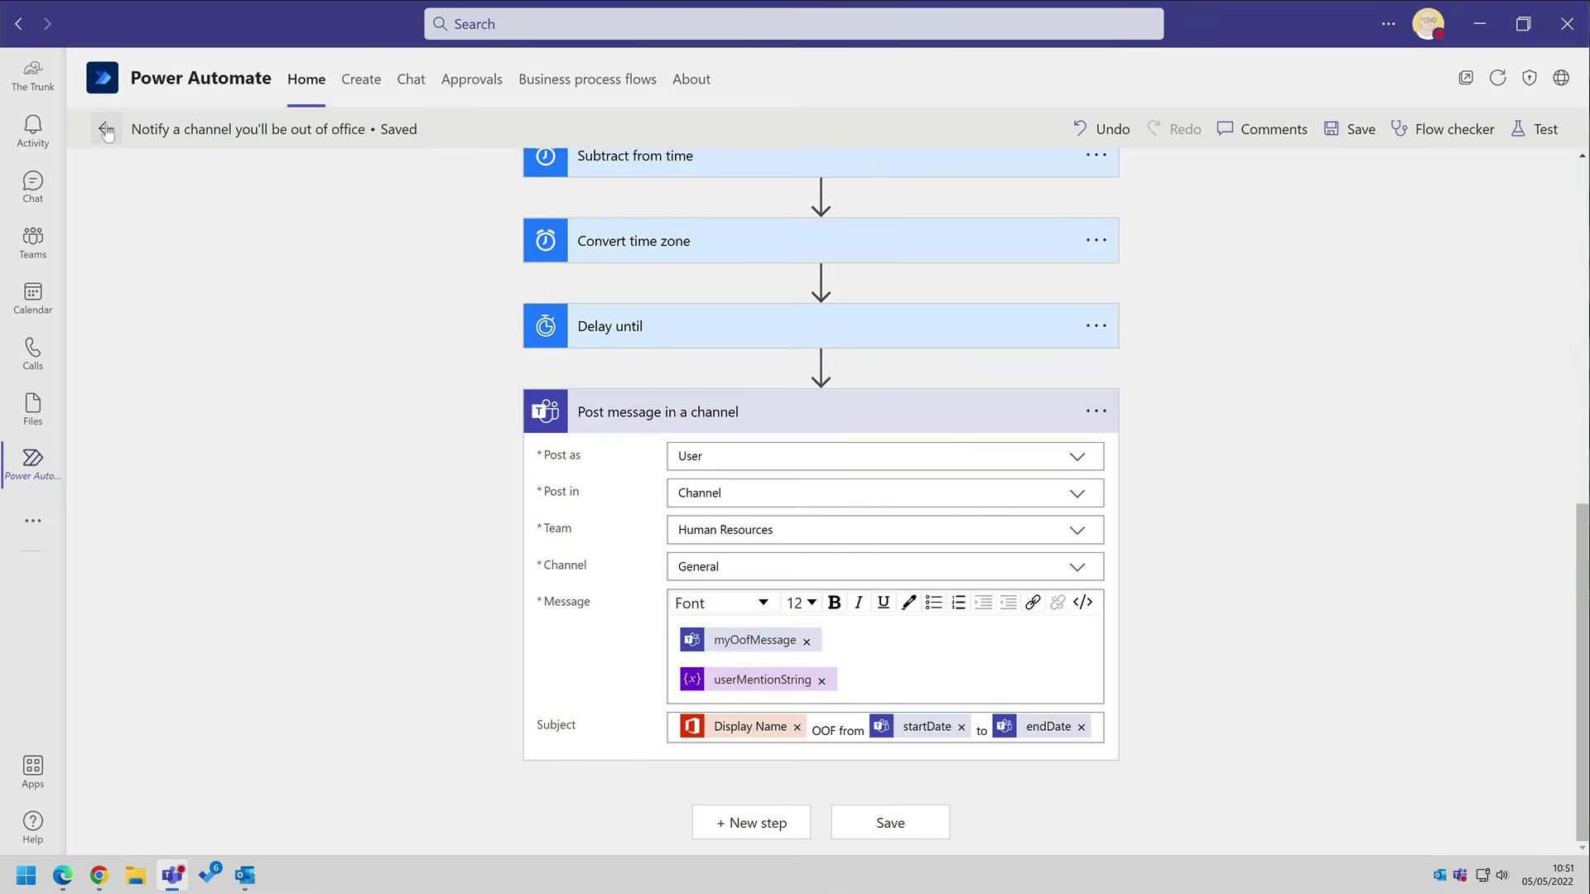
left_click(106, 128)
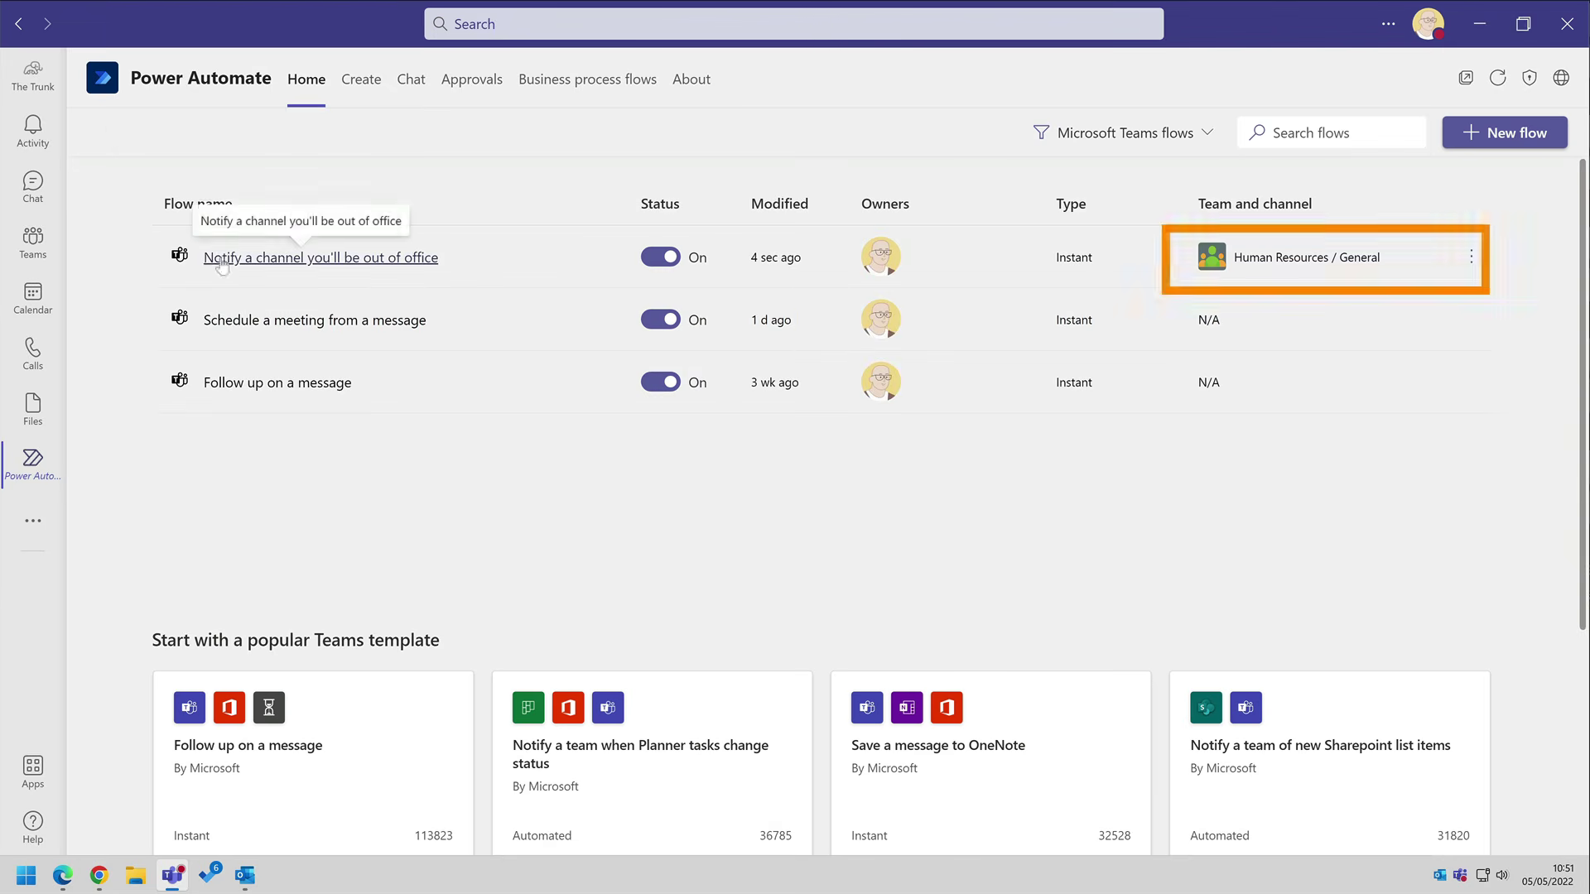